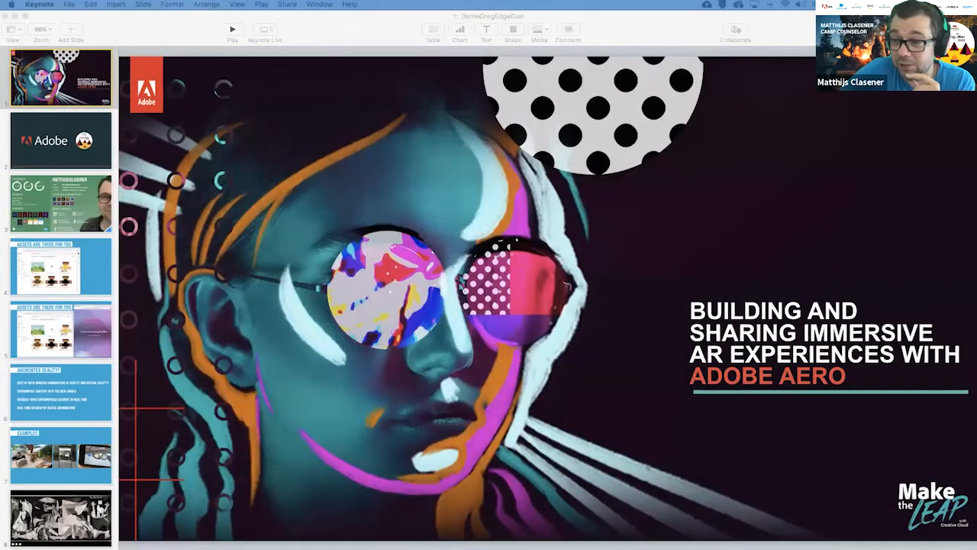
- Switch to Chrome, watch the YouTube video "What is freedom to me?" full screen from an enlarged window, and close the window
key("super+Tab")
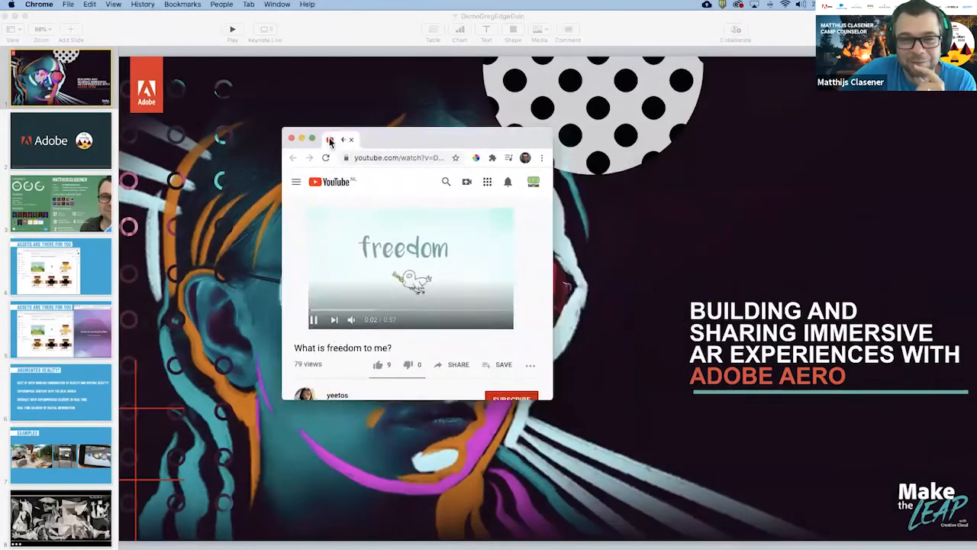
left_click_drag(541, 343, 724, 437)
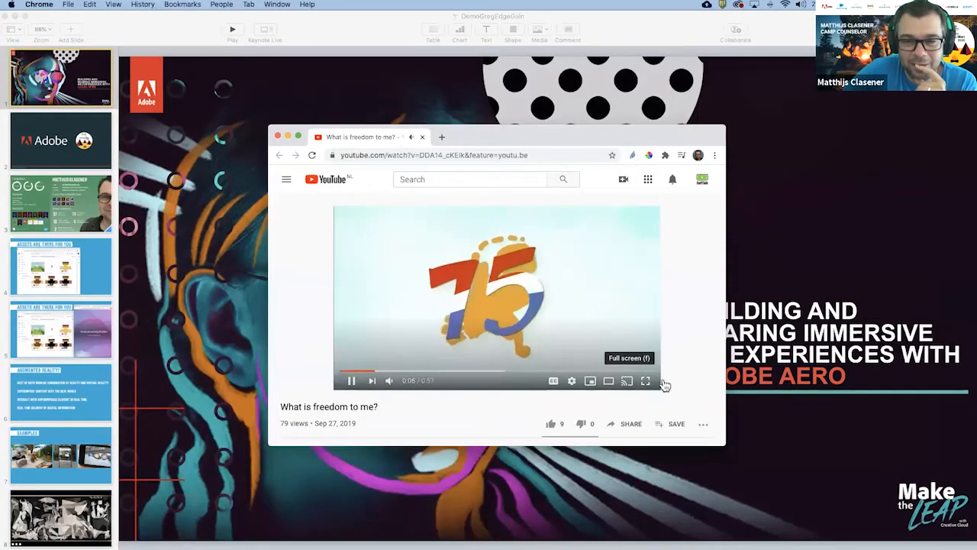
left_click(648, 379)
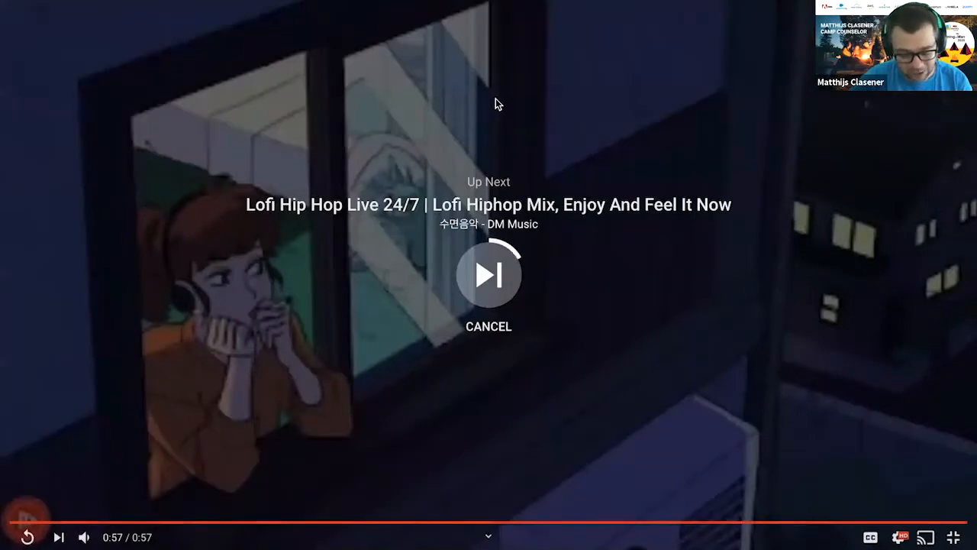
key("Escape")
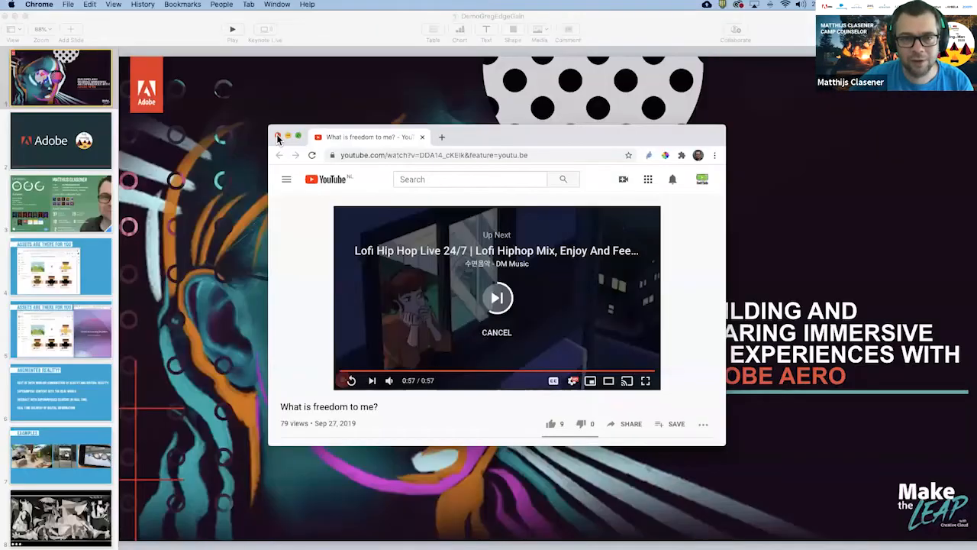
left_click(278, 136)
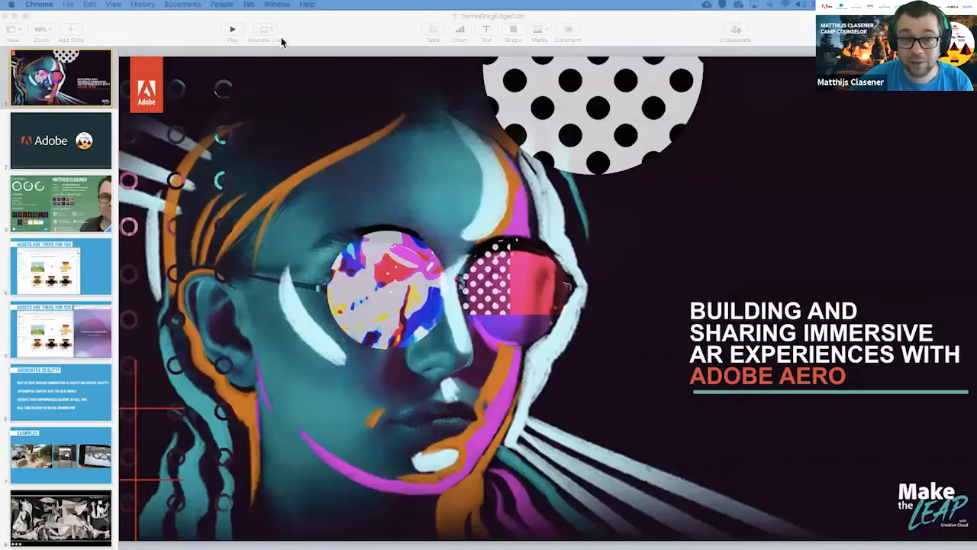
- Switch to Keynote and present the DemoGregEdgeGain deck from its title slide, ending the slideshow at the "Assets are there for you" slide
left_click(309, 29)
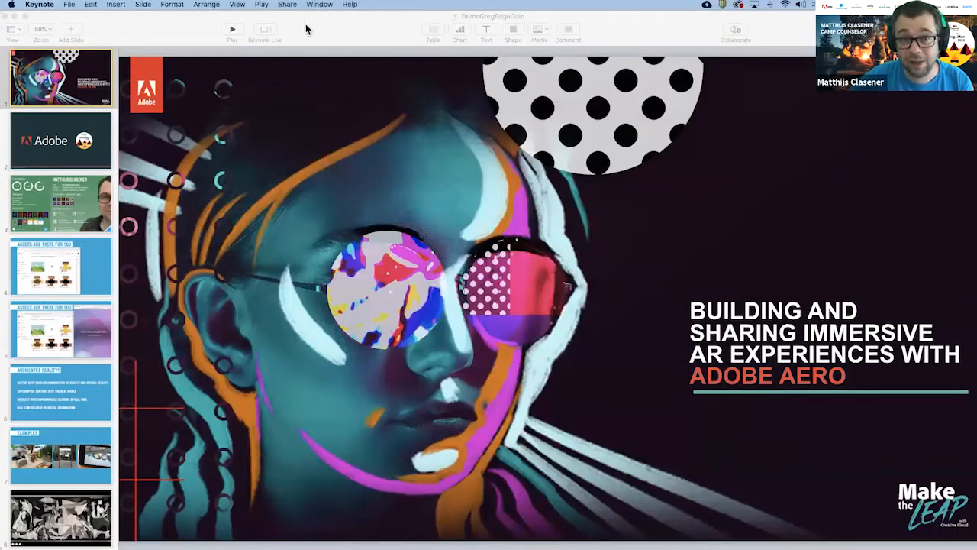
left_click(232, 29)
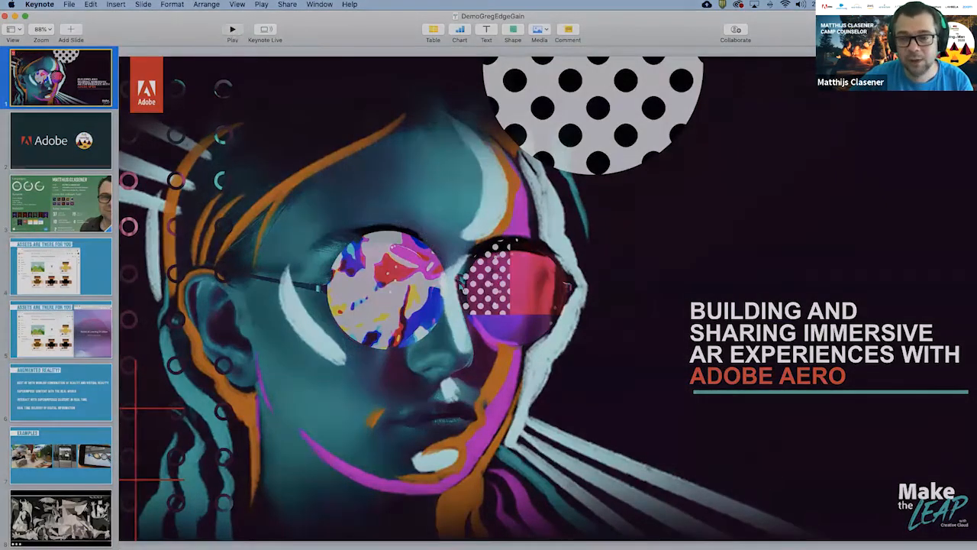
key("Right")
key("Right")
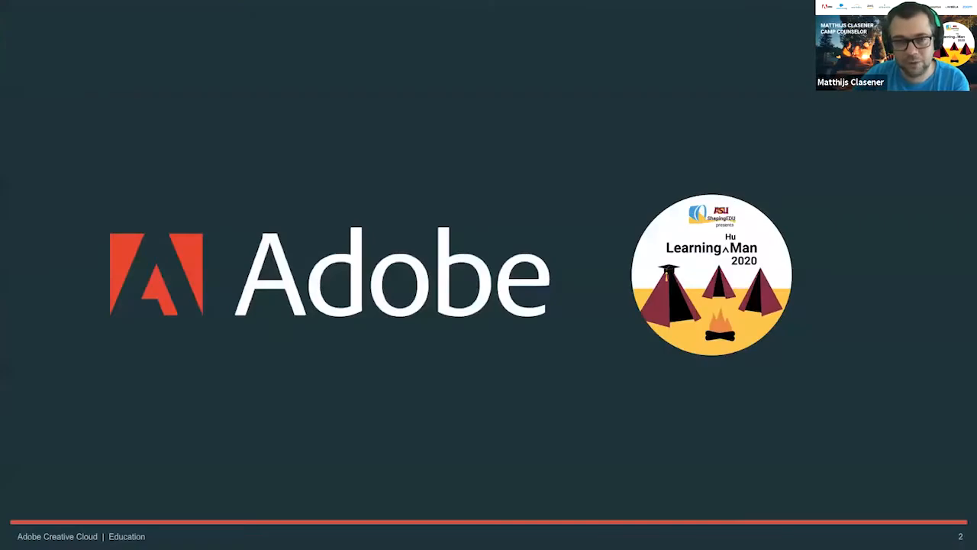
key("Right")
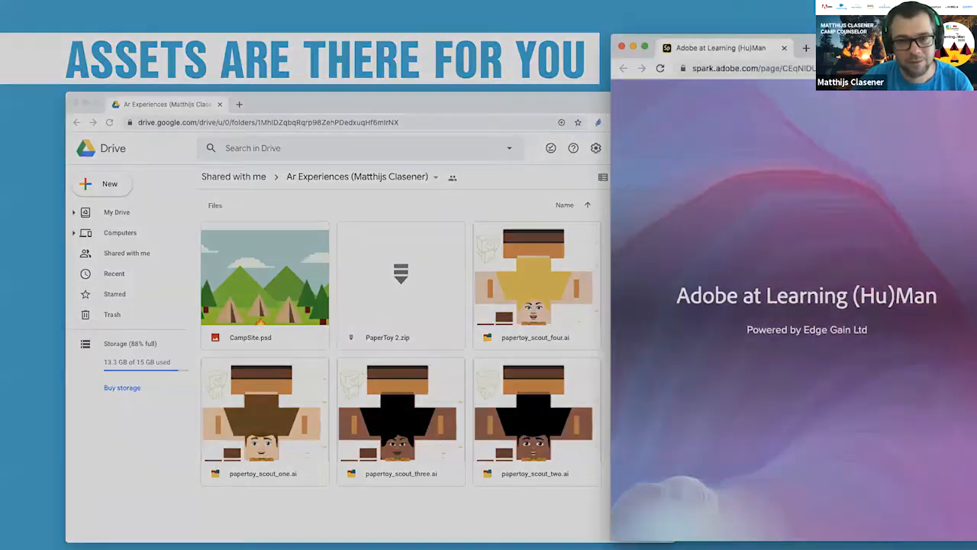
key("Escape")
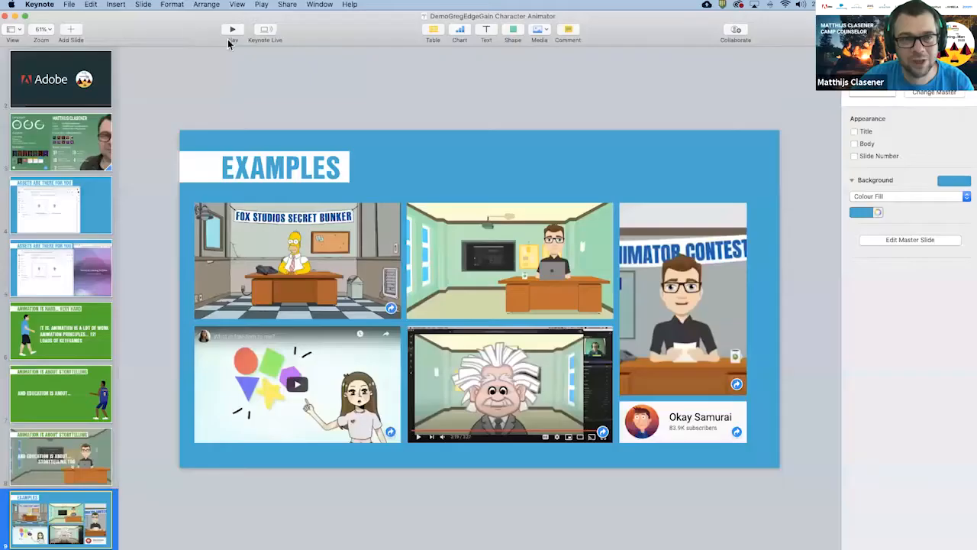
- Present the DemoGregEdgeGain Character Animator deck from the Examples slide through the "Lets start animating demo" slide, and end the slideshow
left_click(232, 31)
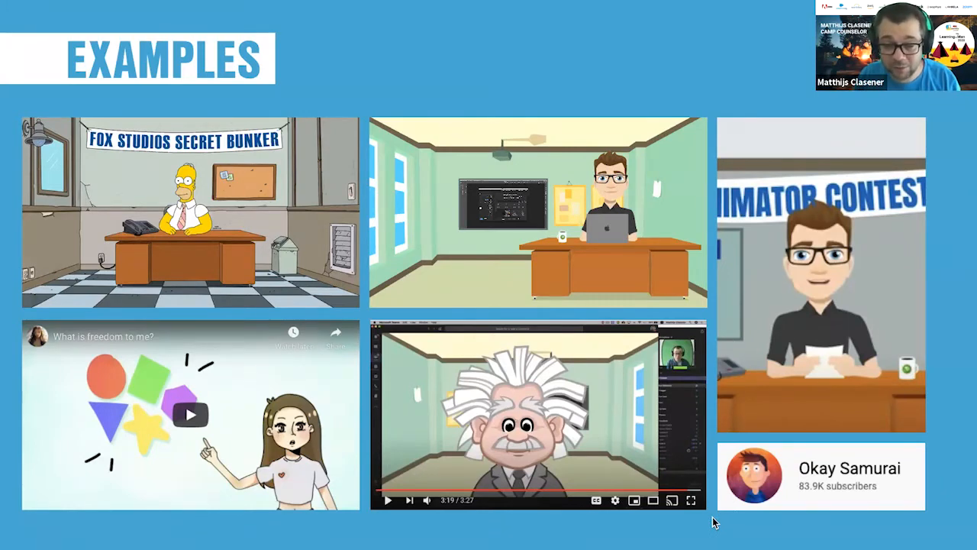
key("Right")
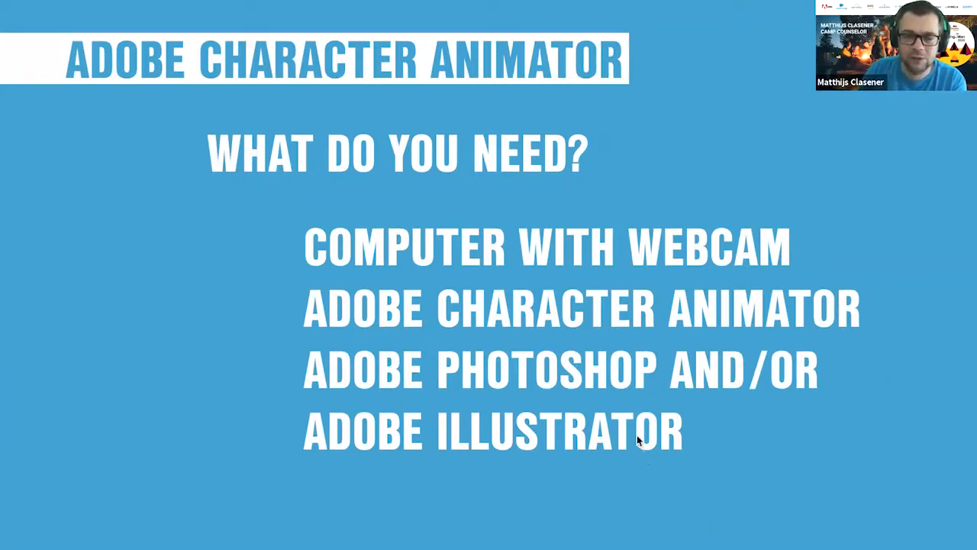
key("Right")
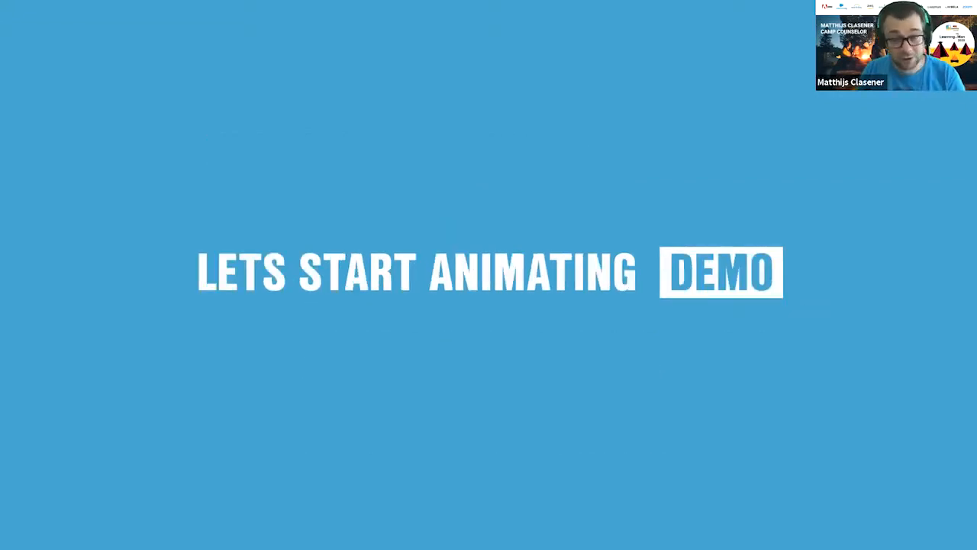
key("Escape")
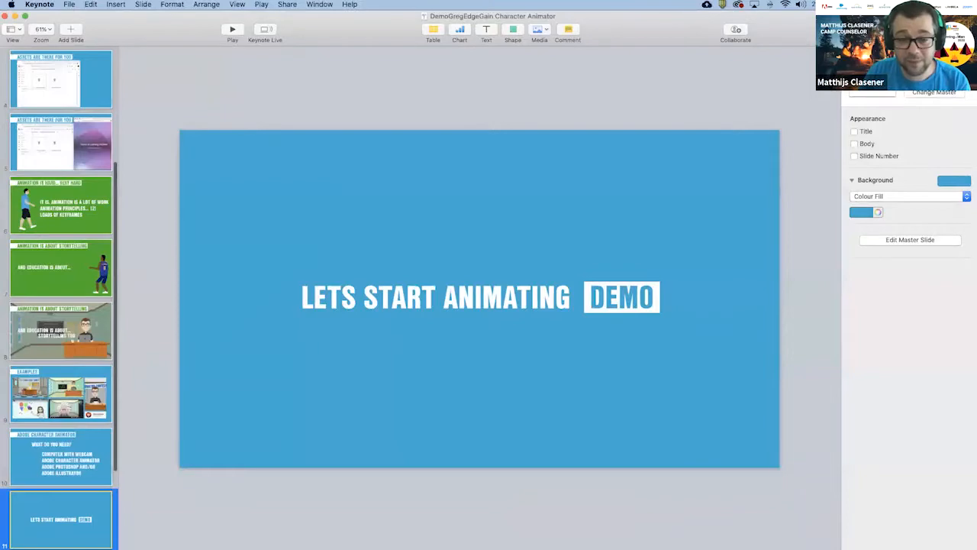
- Switch to Adobe Character Animator 2020 and examine the Home workspace and the live puppet's structure in the Rig workspace
mouse_move(579, 539)
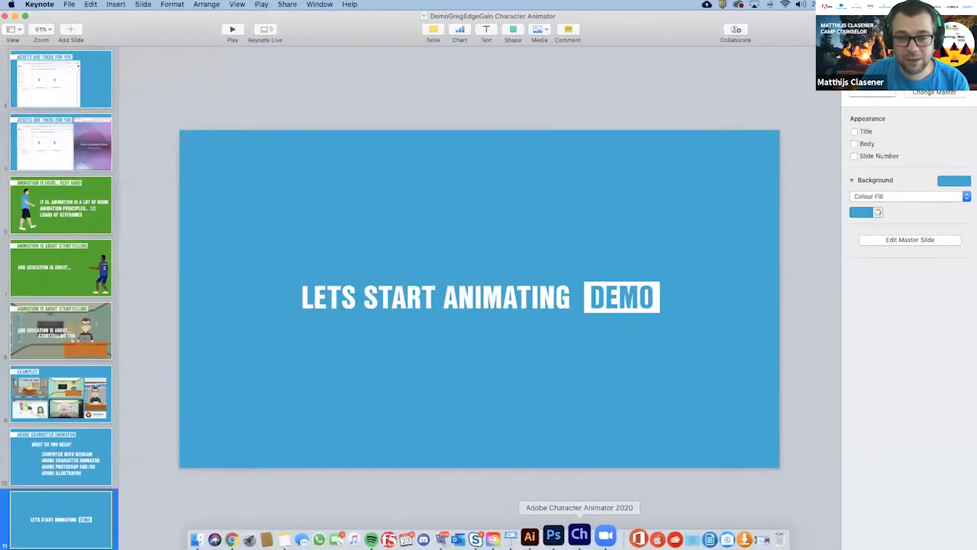
left_click(579, 536)
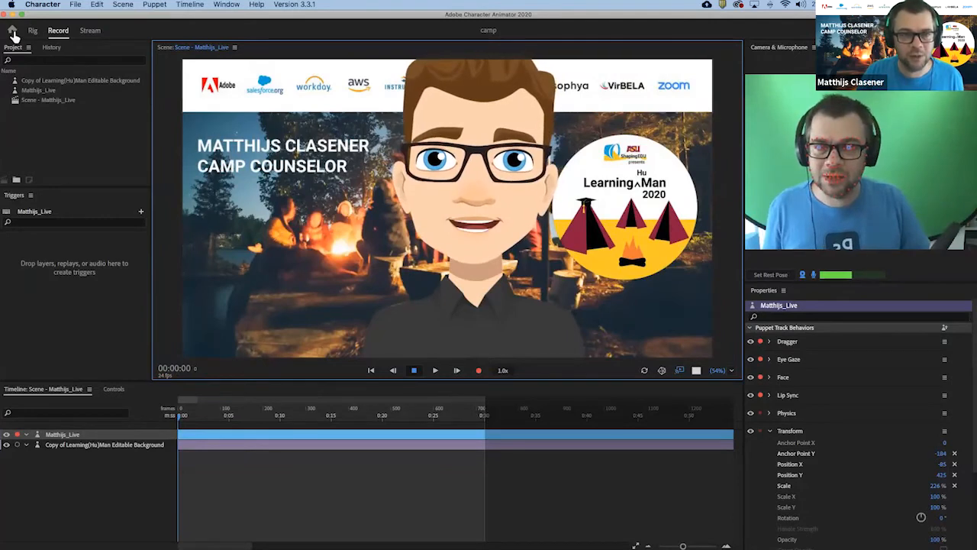
left_click(12, 32)
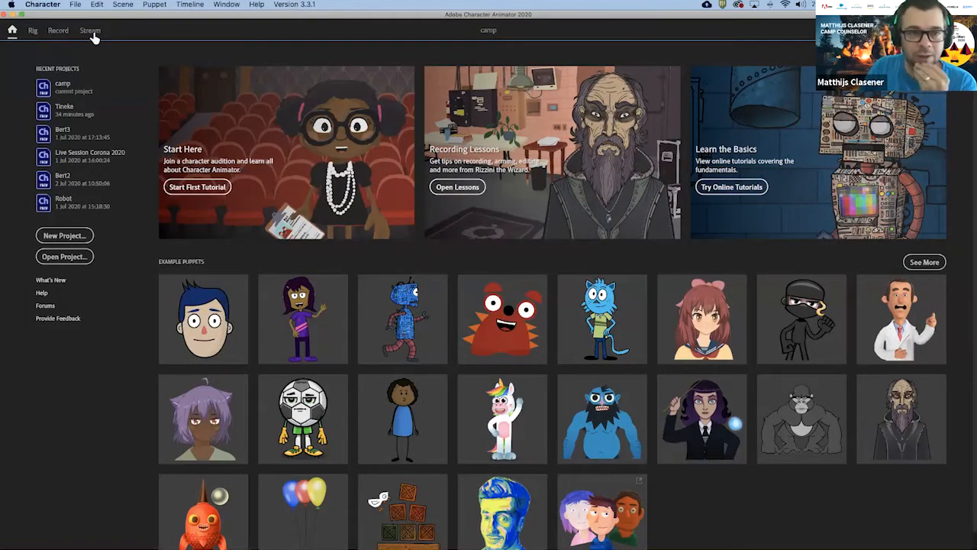
left_click(33, 31)
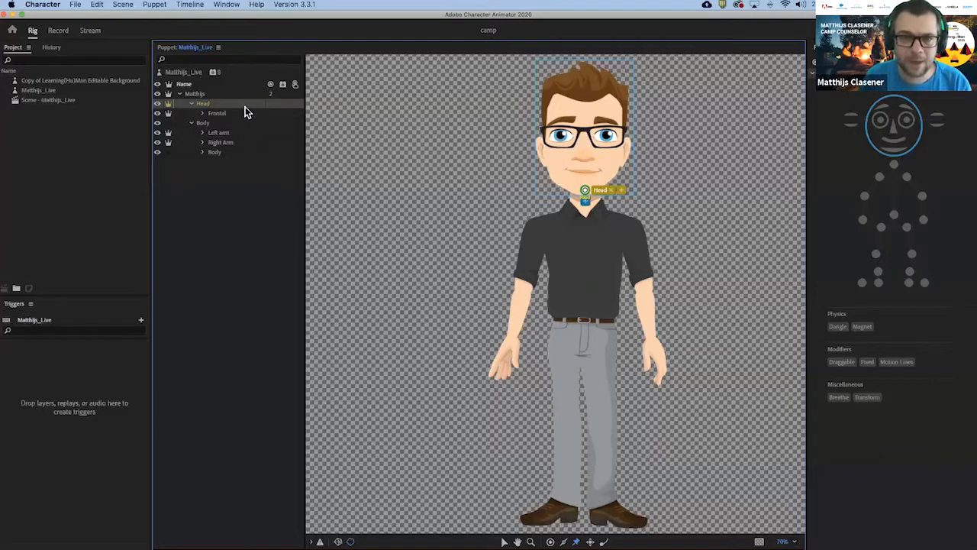
- Return to the Record workspace, enlarge the camera preview, and set the rest pose for face tracking
left_click(60, 34)
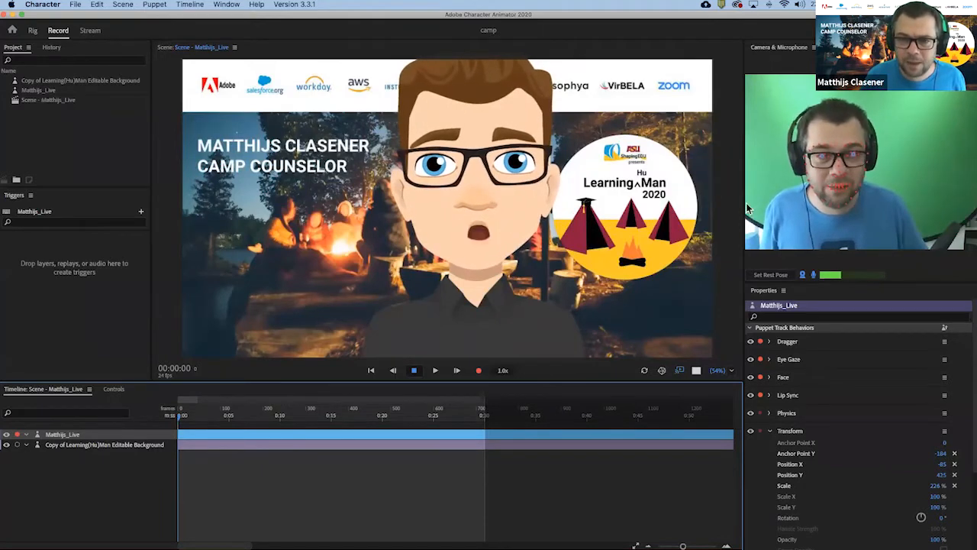
left_click_drag(743, 207, 647, 208)
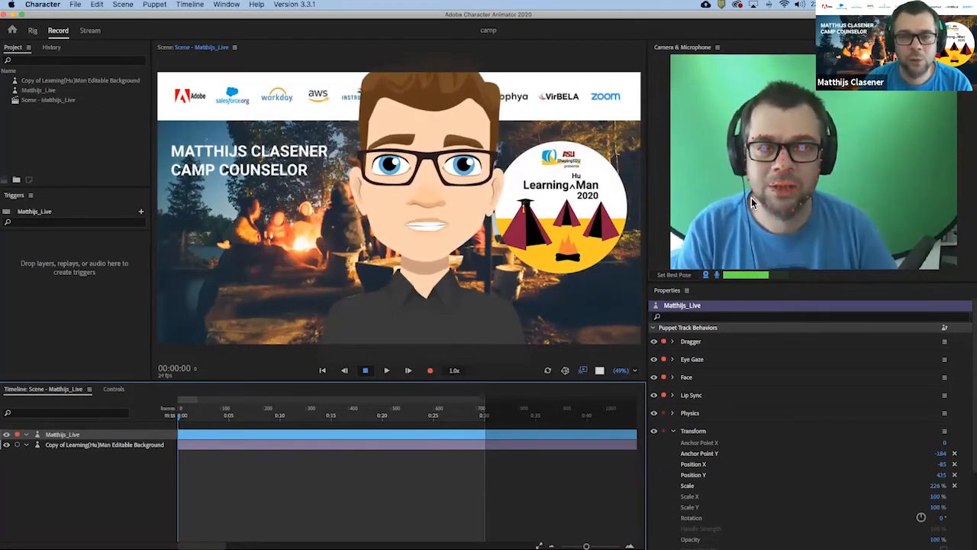
left_click(676, 279)
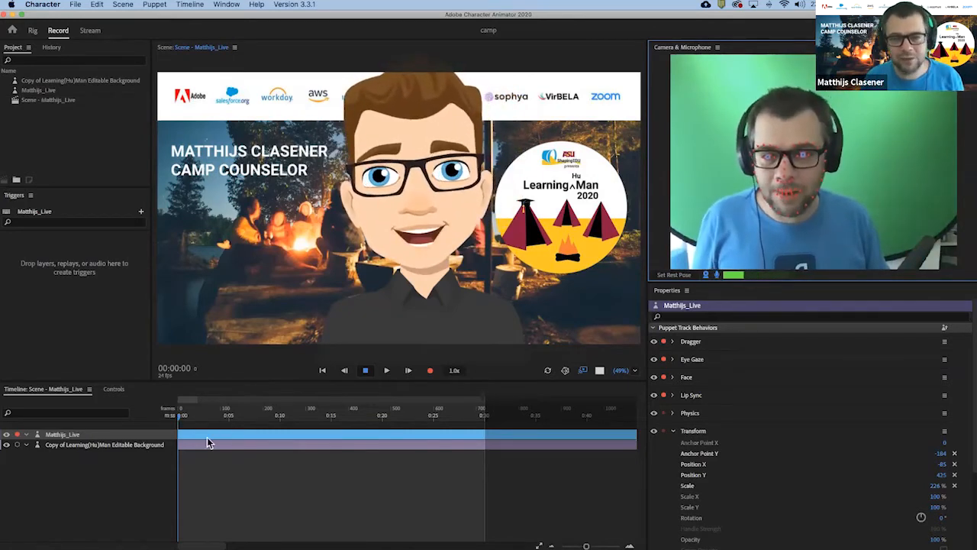
- Examine the Stream workspace and return to the example puppets in the Home workspace
left_click(90, 32)
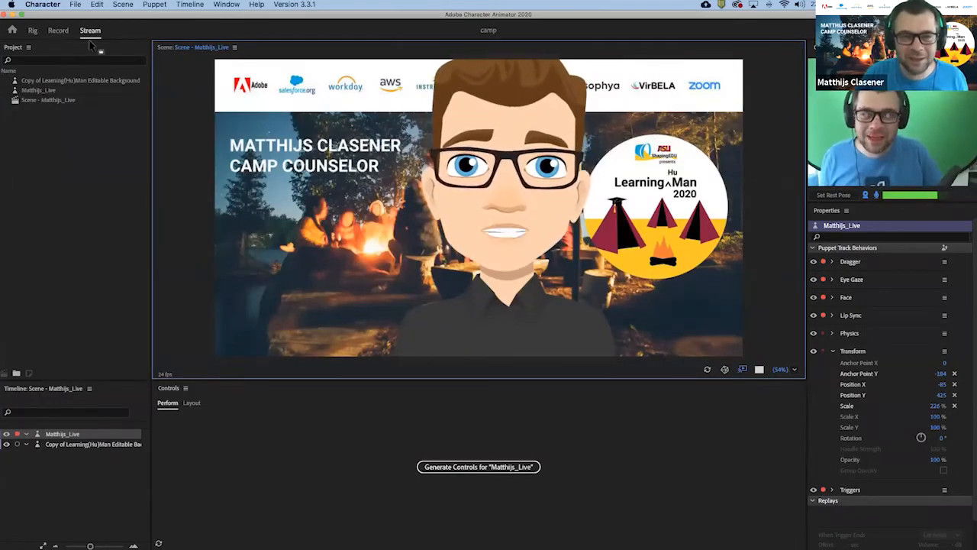
left_click(13, 34)
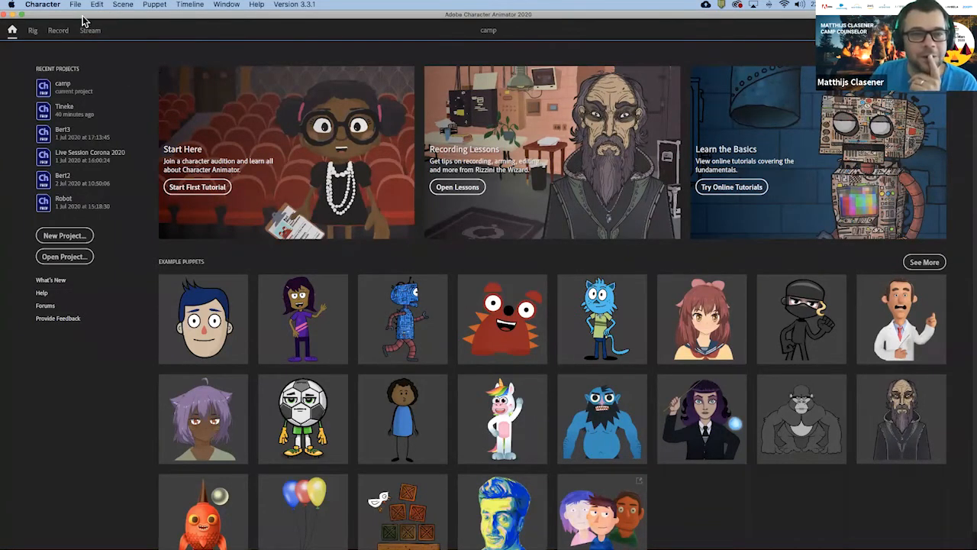
left_click(36, 5)
left_click(38, 6)
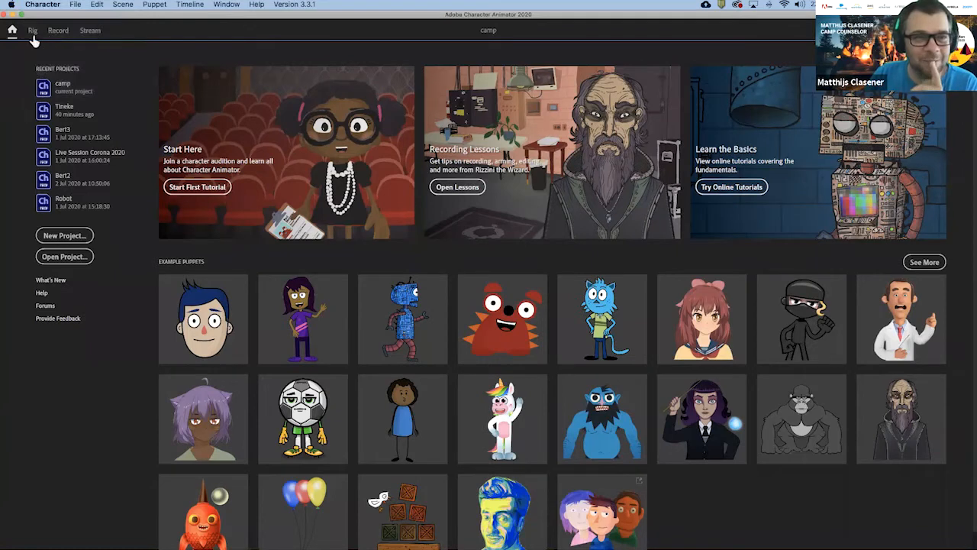
- Open the Chloe (Photoshop) example puppet in its own scene and preview it briefly on a transparent background
mouse_move(324, 336)
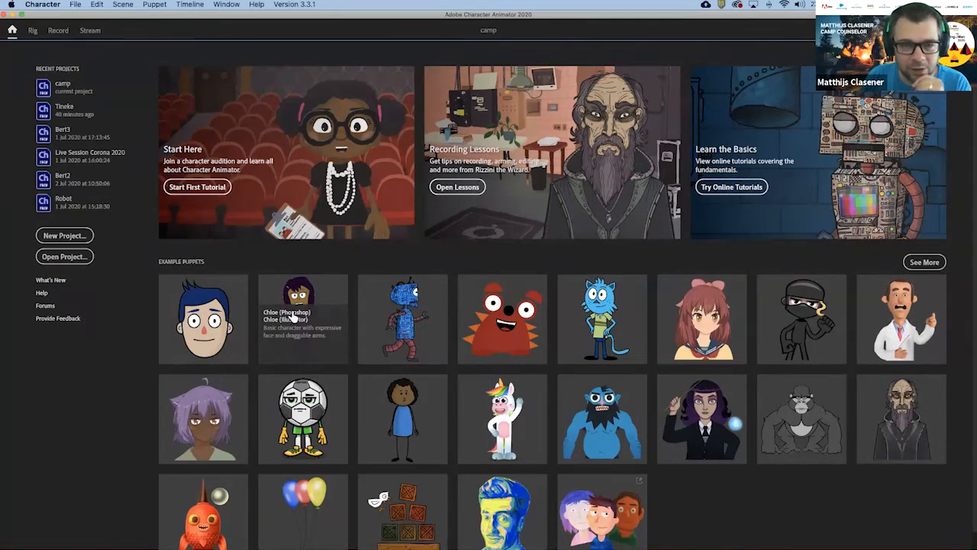
left_click(292, 313)
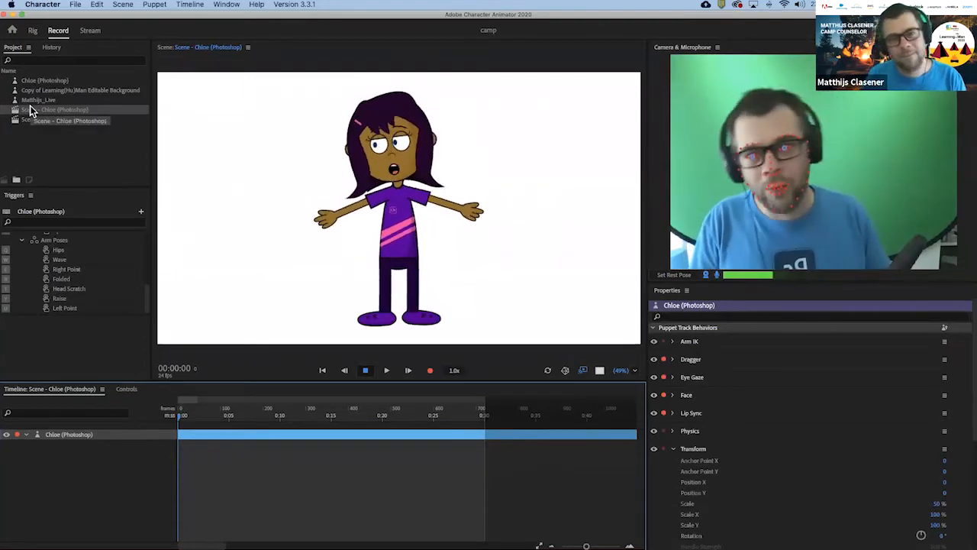
left_click(600, 372)
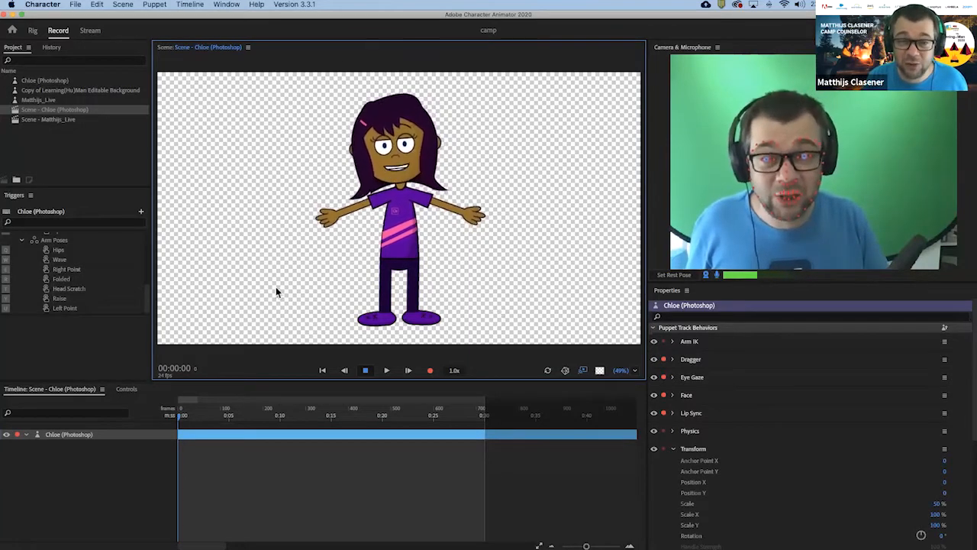
left_click(599, 371)
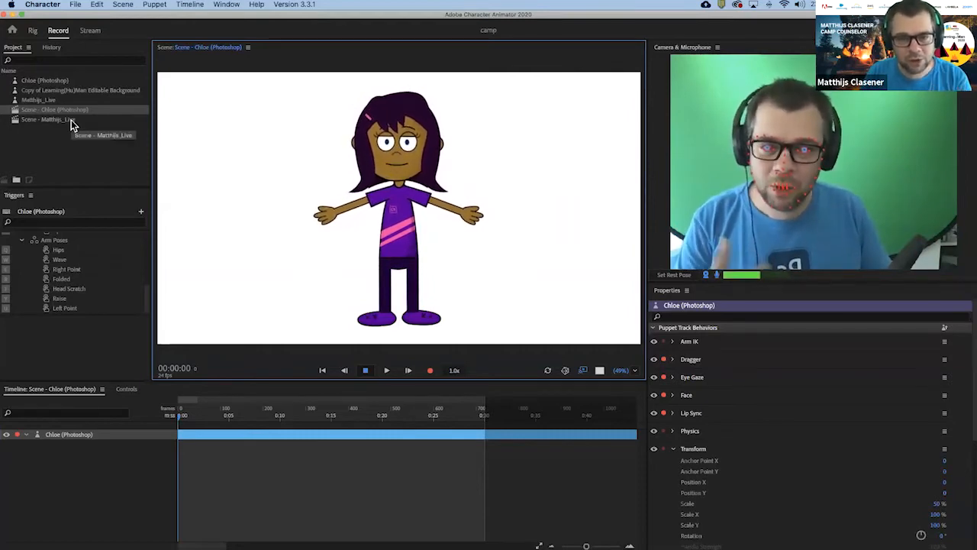
- Examine the Chloe puppet's Hair1 to Hair3 and left and right eyebrow layers in the Rig workspace
left_click(33, 33)
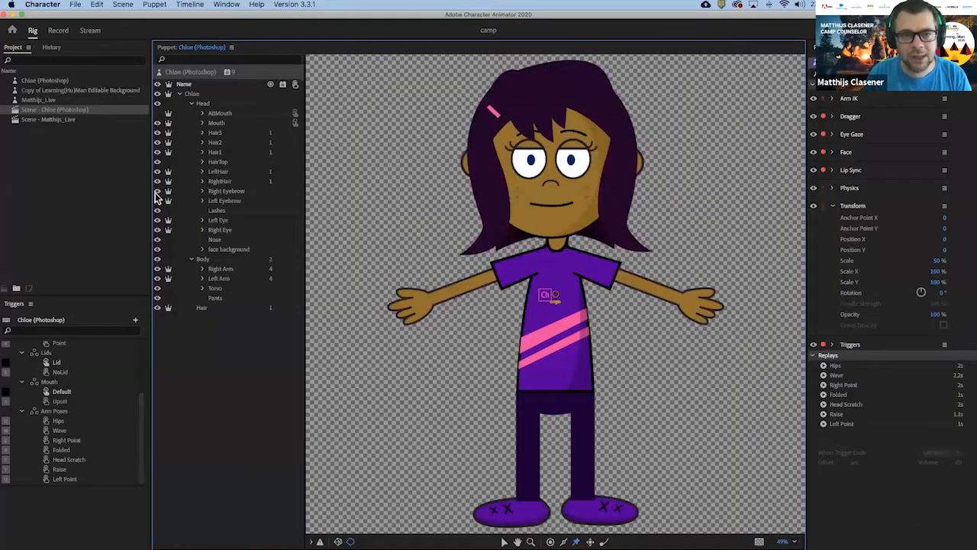
left_click(216, 134)
left_click(222, 144)
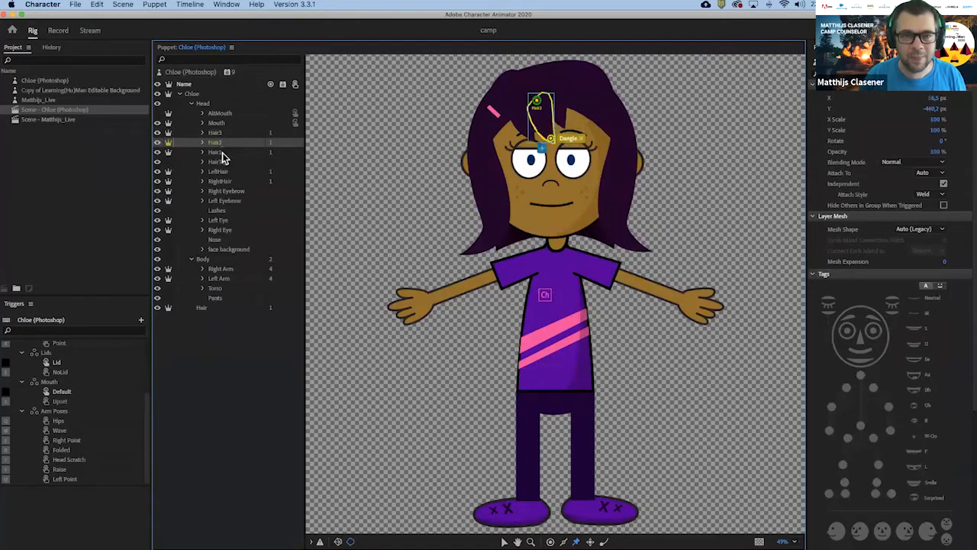
left_click(222, 154)
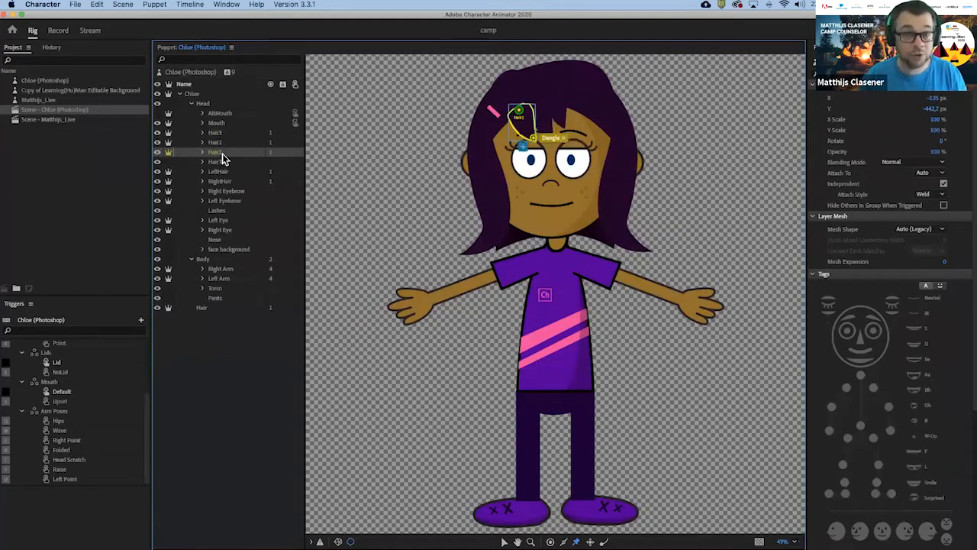
left_click(237, 191)
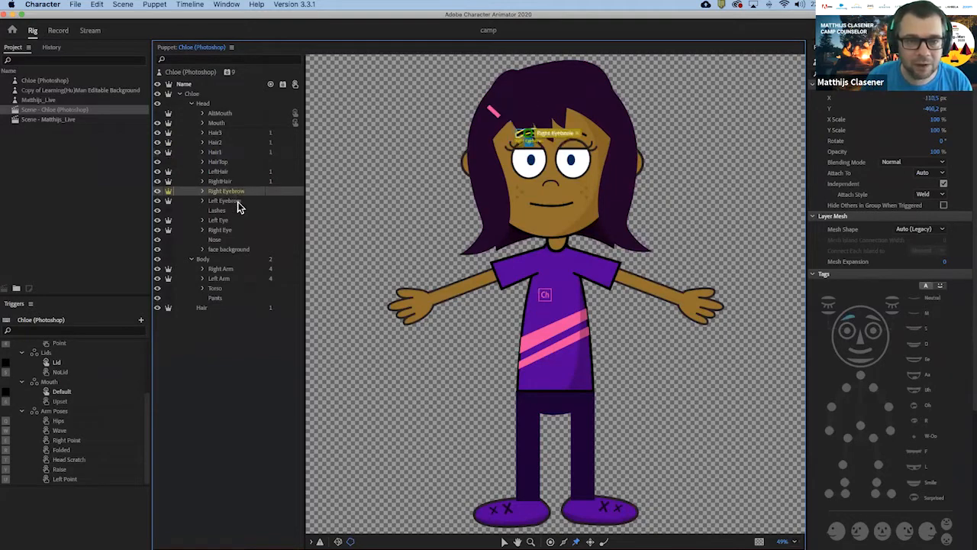
left_click(237, 201)
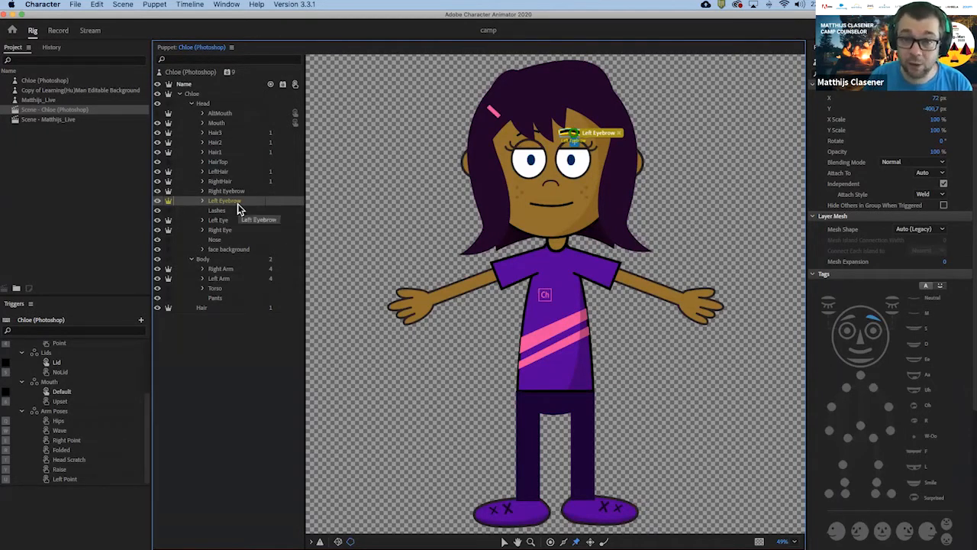
- Return to the Record workspace and record a first take of about 7 seconds with camera and microphone input driving Chloe
left_click(58, 34)
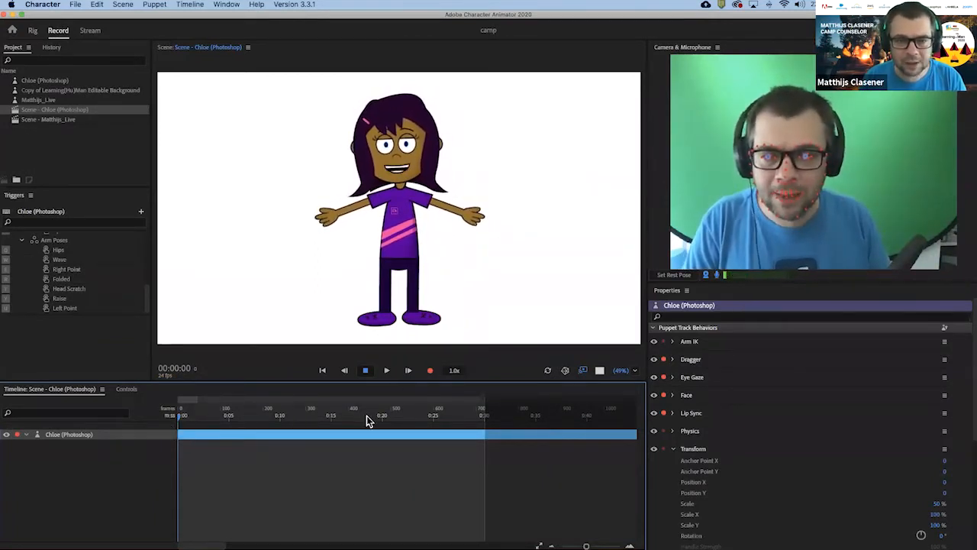
left_click(430, 371)
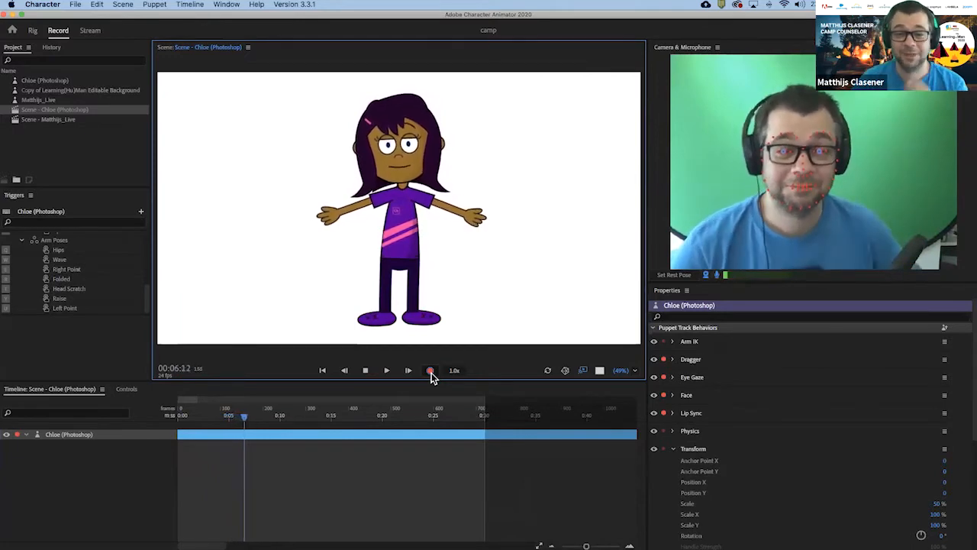
left_click(430, 371)
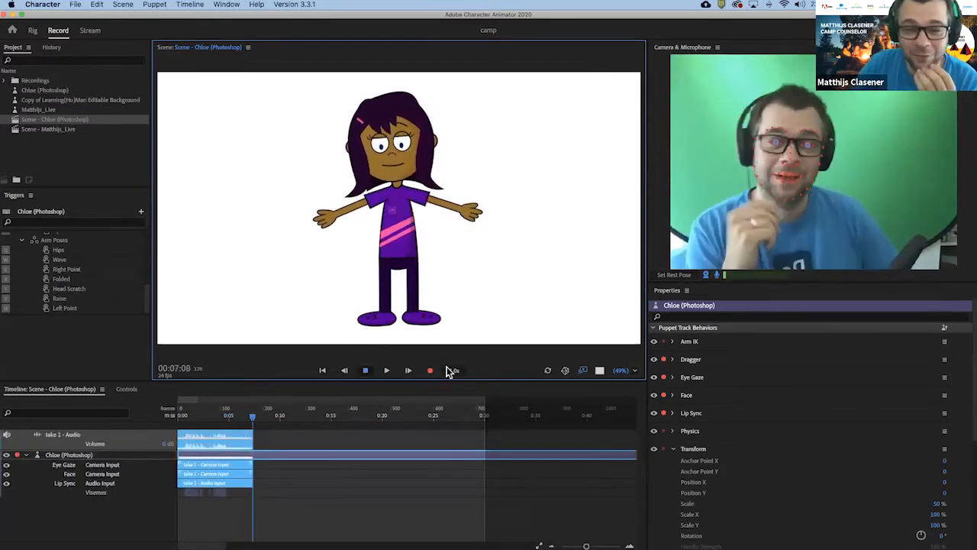
- Play back the first recorded take from the start of the timeline
left_click_drag(252, 418, 169, 426)
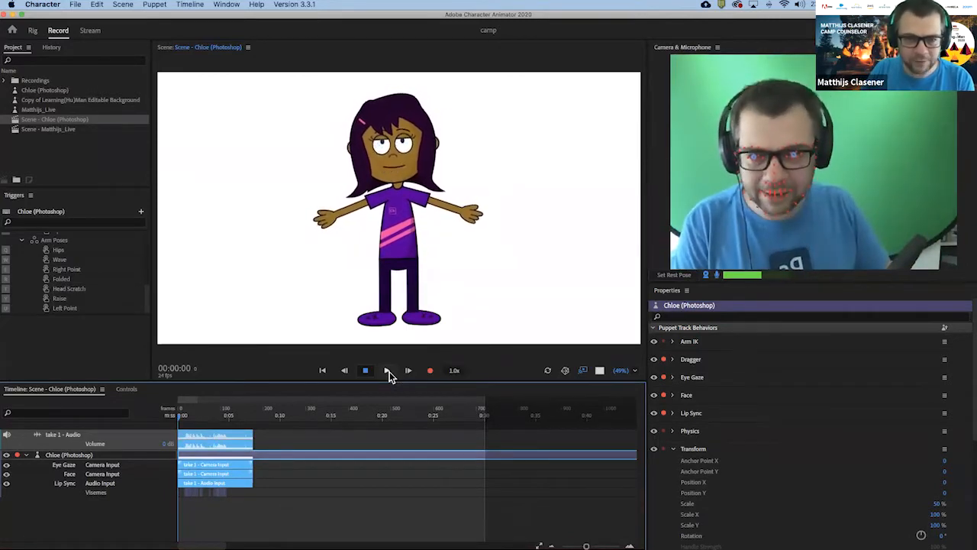
left_click(388, 371)
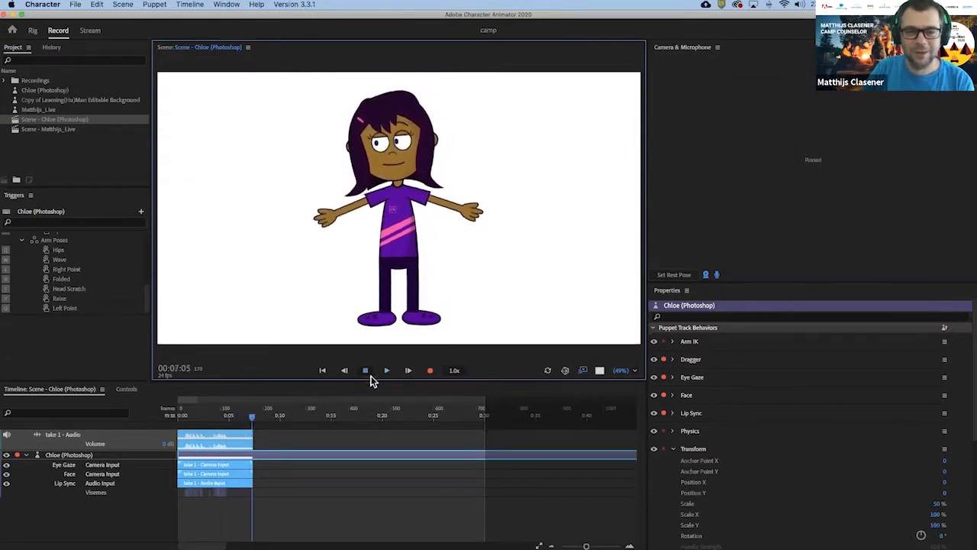
left_click(370, 375)
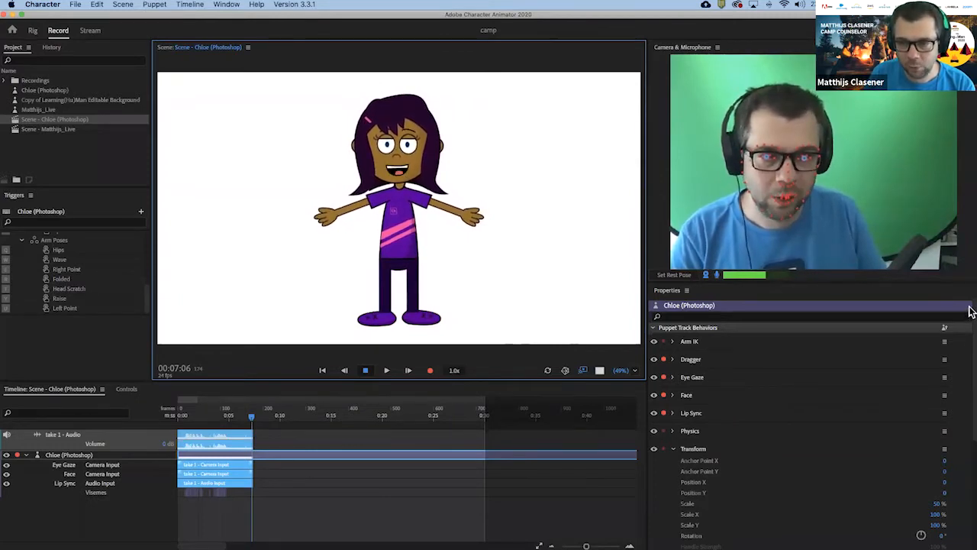
- Disarm Chloe's Lip Sync behavior for recording and move the playhead to about 1.5 seconds to check the existing take
mouse_move(970, 309)
left_mouse_down()
mouse_move(970, 412)
mouse_move(968, 305)
left_mouse_up()
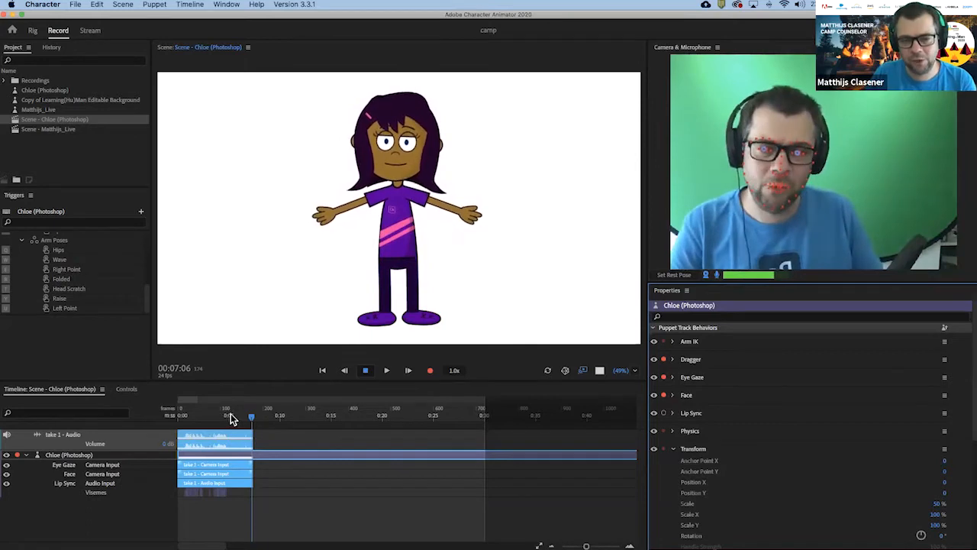
left_click(193, 415)
key("space")
key("space")
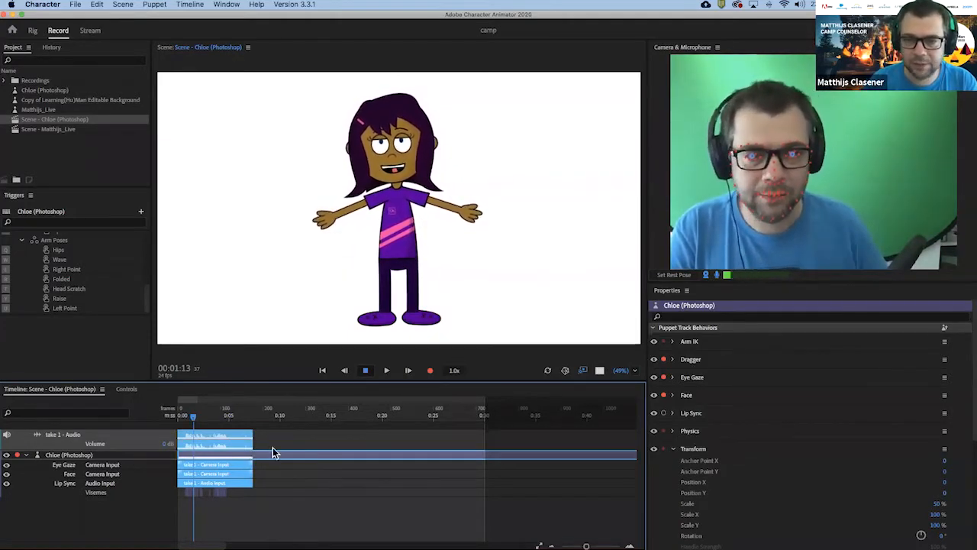
- Turn off microphone input and record a second take of Chloe's face and eye gaze from frame 0, about 7 seconds long
left_click(717, 276)
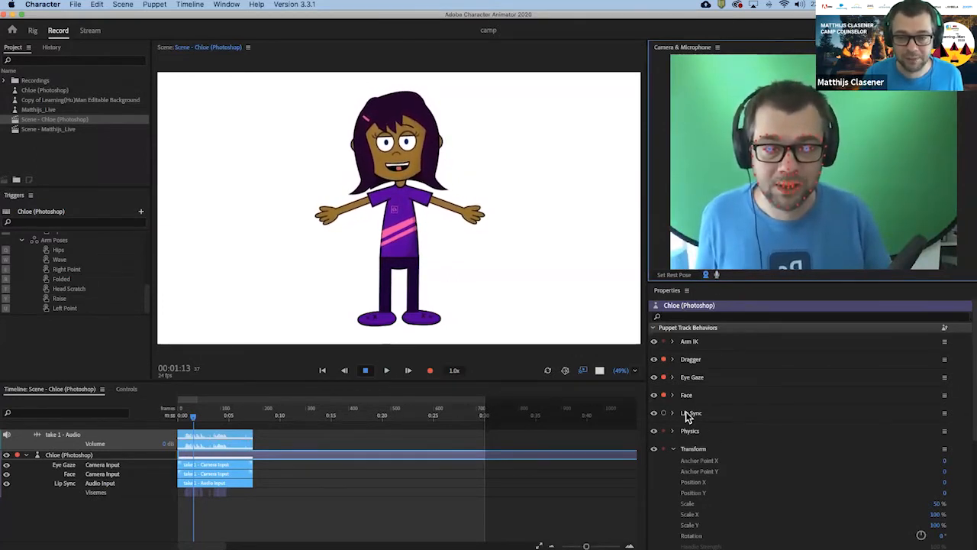
left_click(181, 415)
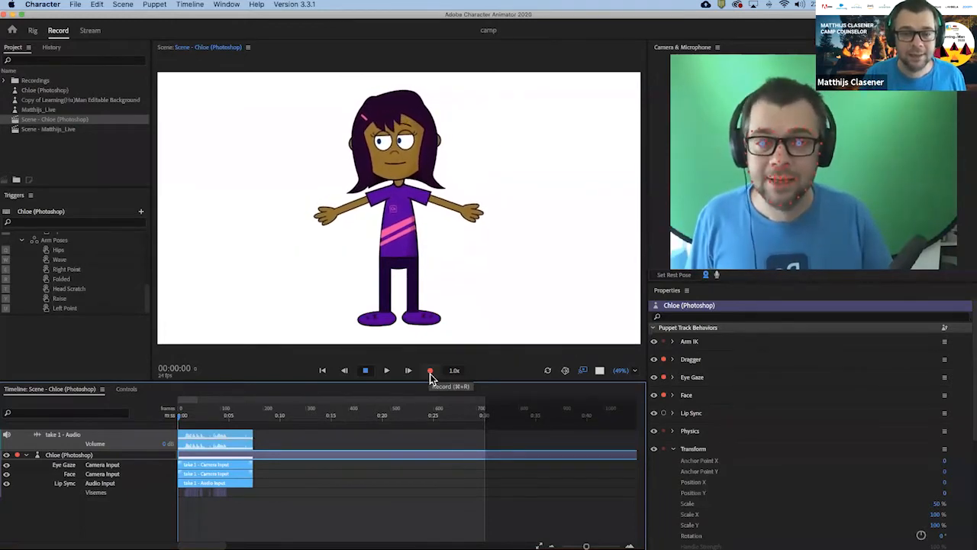
left_click(431, 371)
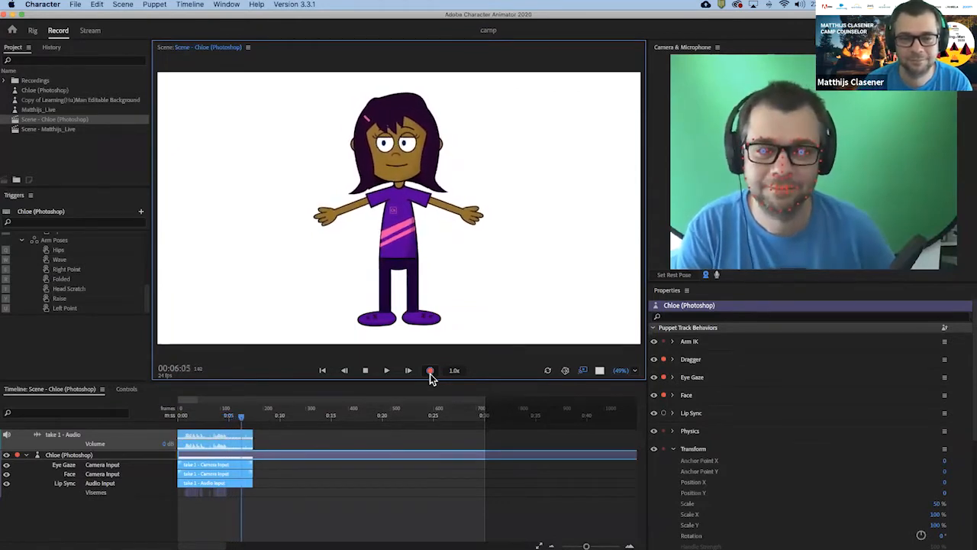
left_click(364, 372)
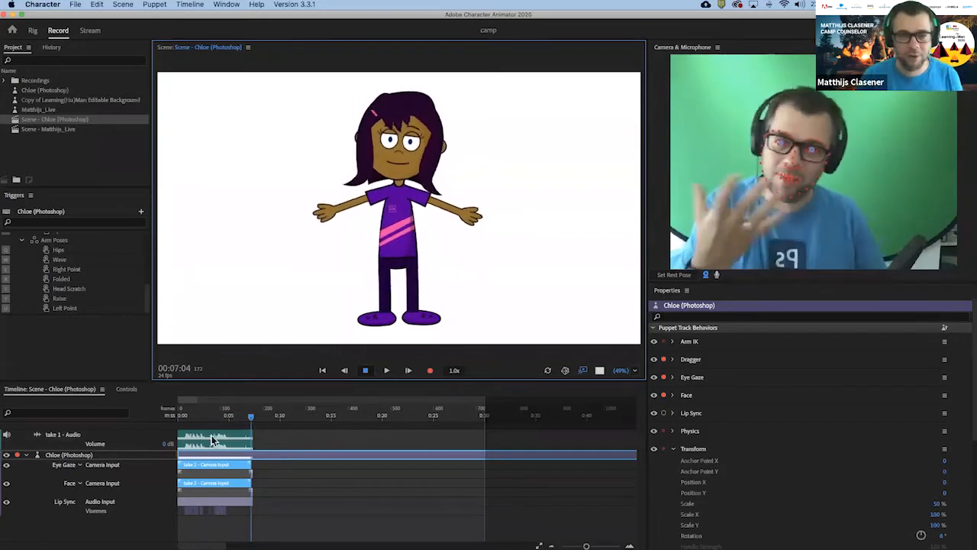
- Play back the second face and eye gaze take together with the first take's audio from frame 0
left_click_drag(249, 415, 164, 425)
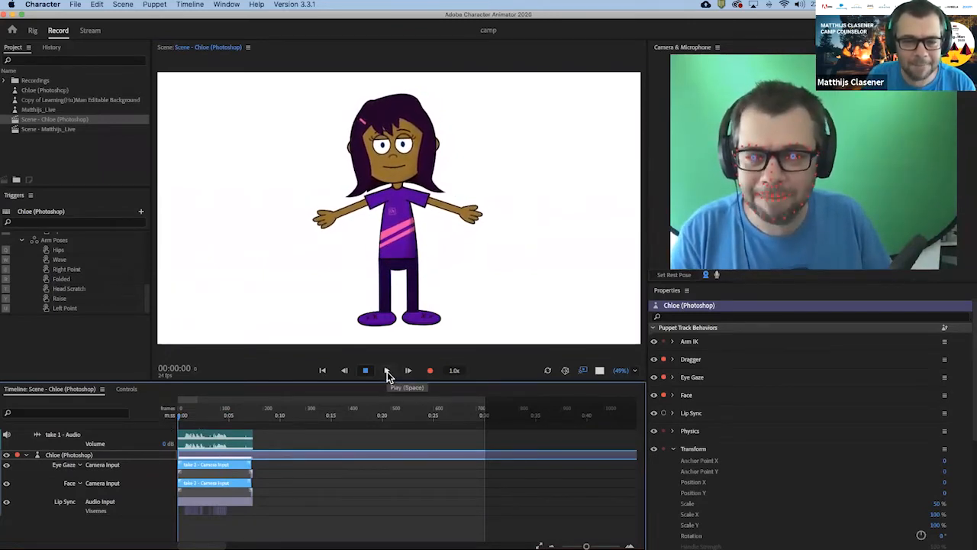
left_click(387, 371)
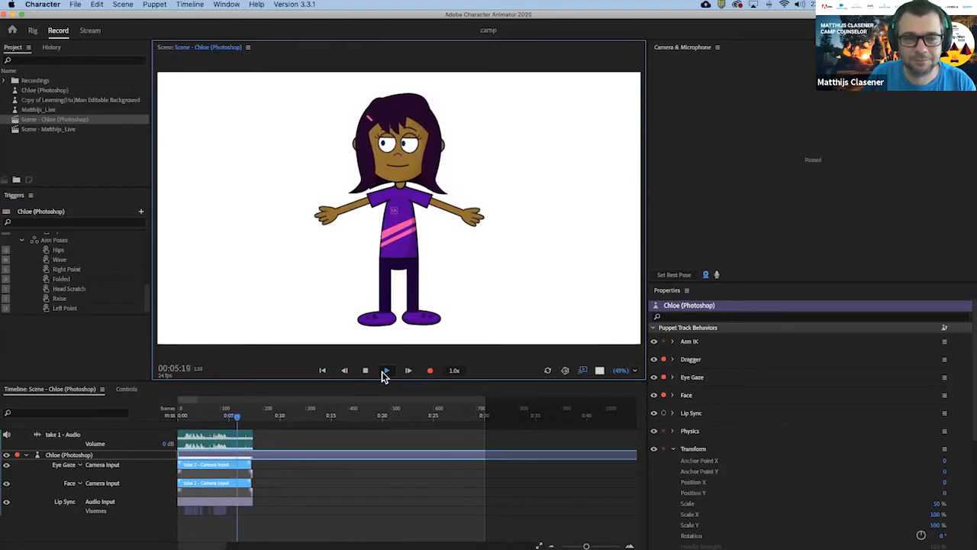
left_click(365, 373)
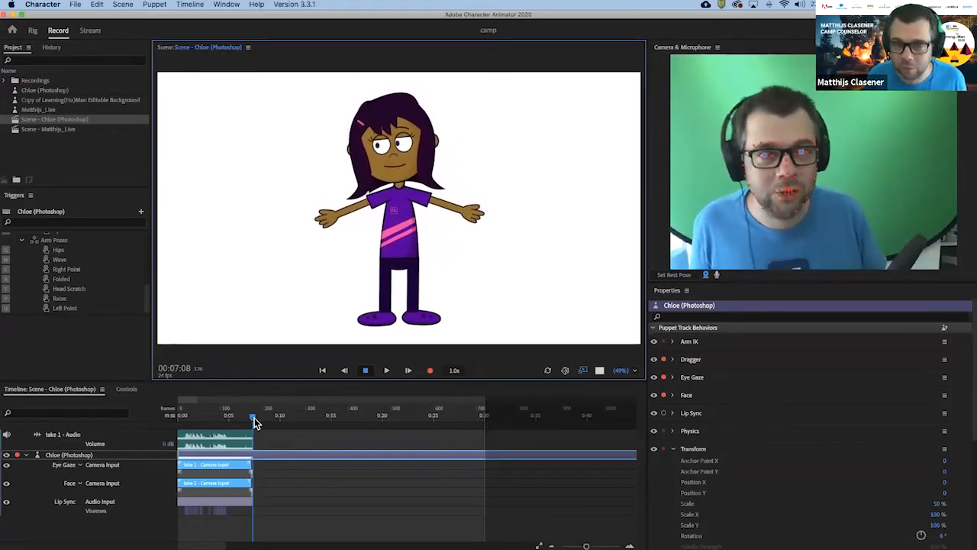
- Rewind to frame 0, try moving Chloe's left hand, and disarm Face and Eye Gaze so only Dragger stays armed
left_click_drag(251, 419, 179, 420)
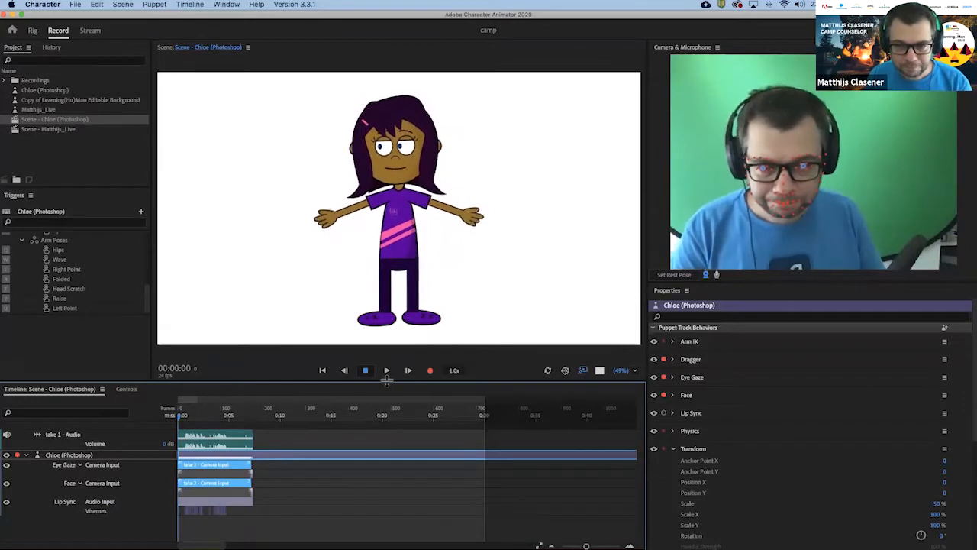
left_click_drag(470, 220, 457, 235)
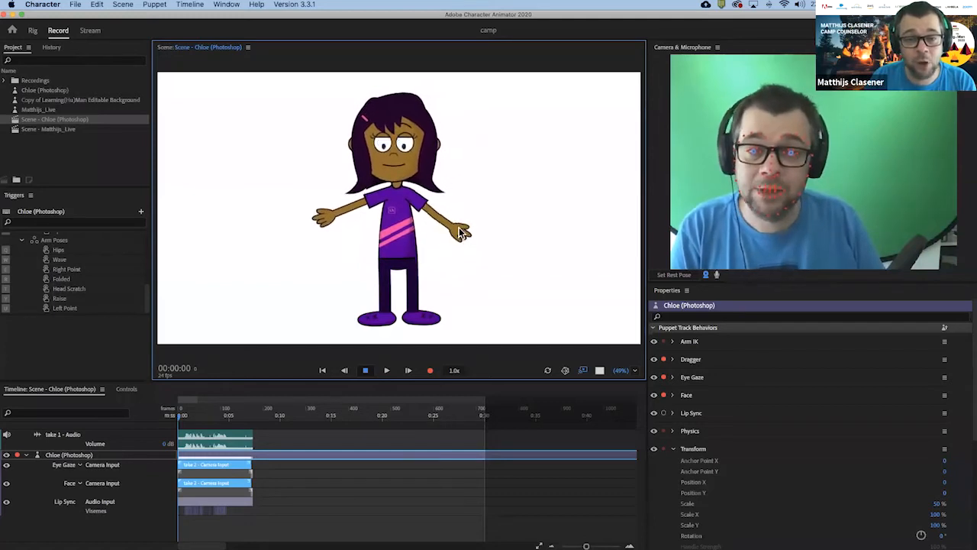
left_click(664, 397)
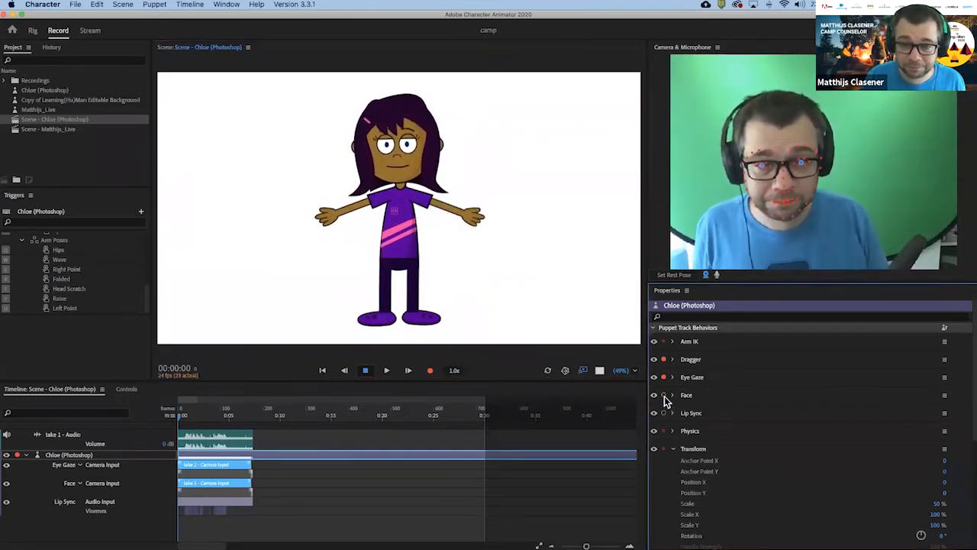
left_click(663, 379)
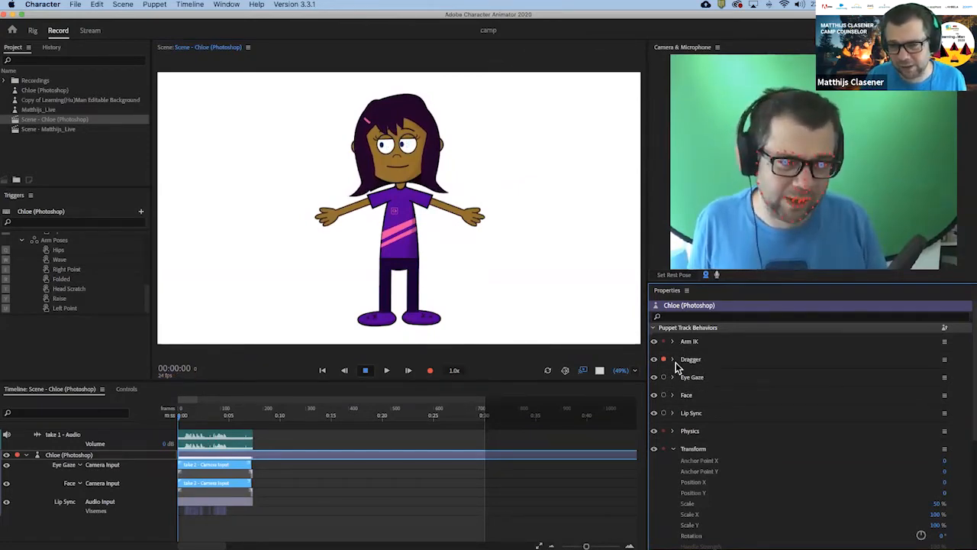
- Record a Dragger take of about 7 seconds in which Chloe's left hand moves
left_click(430, 373)
mouse_move(473, 222)
left_mouse_down()
mouse_move(462, 231)
mouse_move(457, 180)
mouse_move(472, 230)
mouse_move(458, 217)
mouse_move(465, 224)
mouse_move(500, 200)
mouse_move(475, 202)
mouse_move(472, 221)
left_mouse_up()
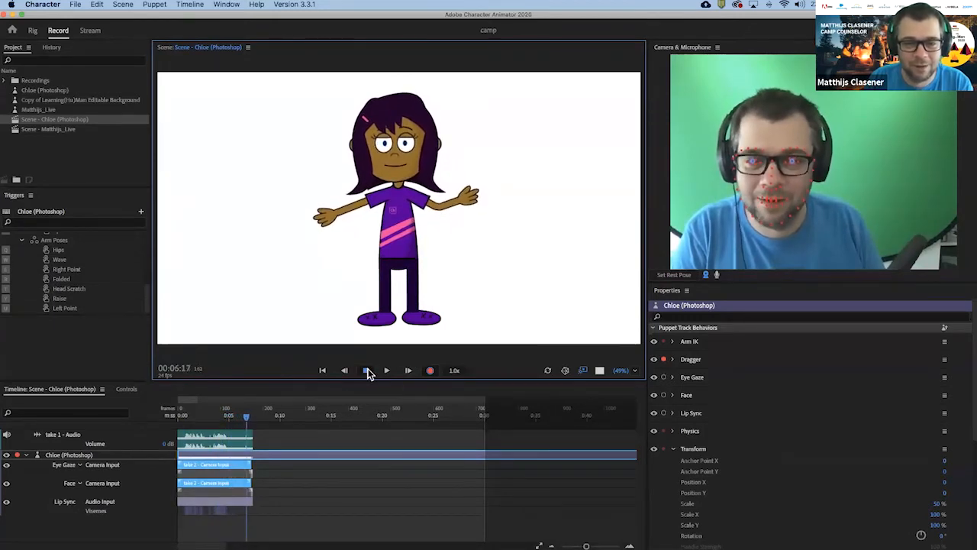
left_click(368, 371)
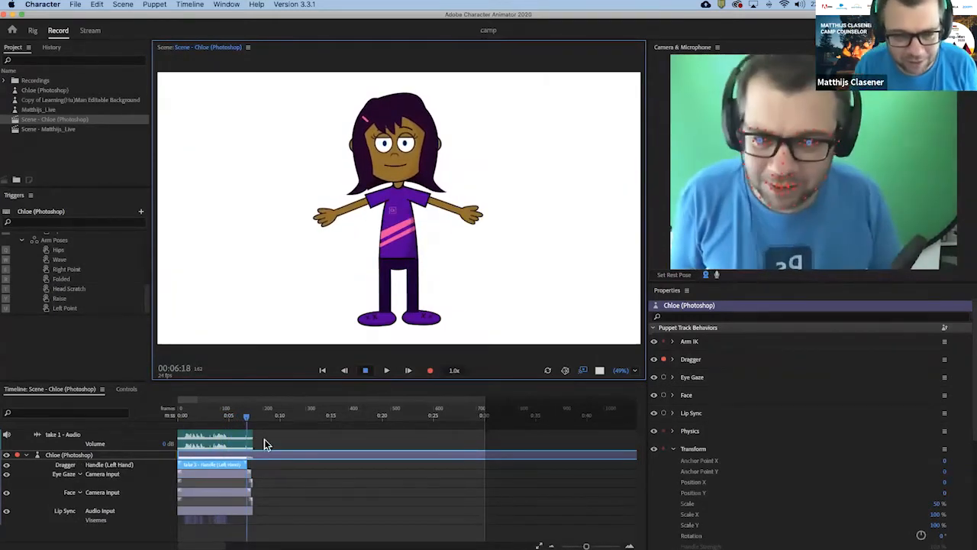
- Record another Dragger take from frame 0, moving Chloe's right hand for about 6.5 seconds
left_click_drag(246, 419, 171, 428)
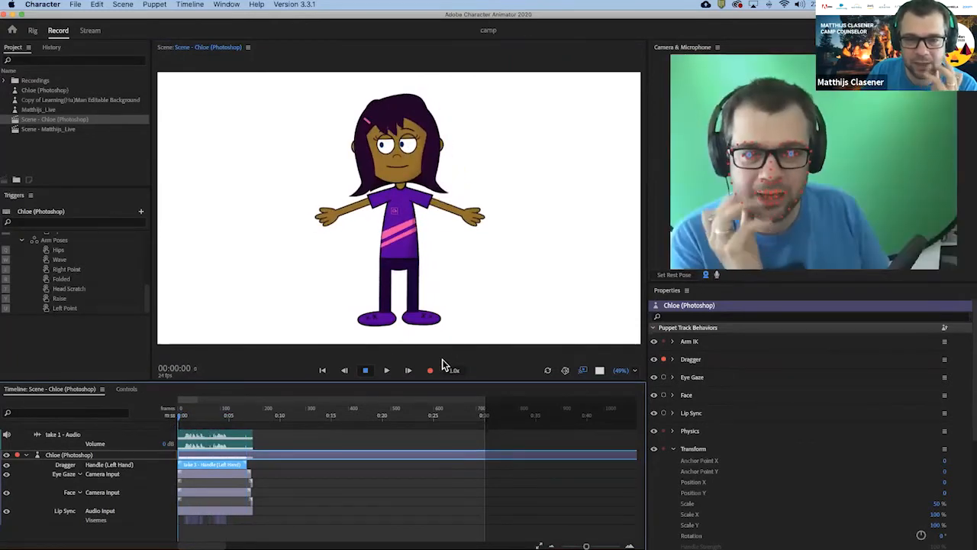
left_click(432, 370)
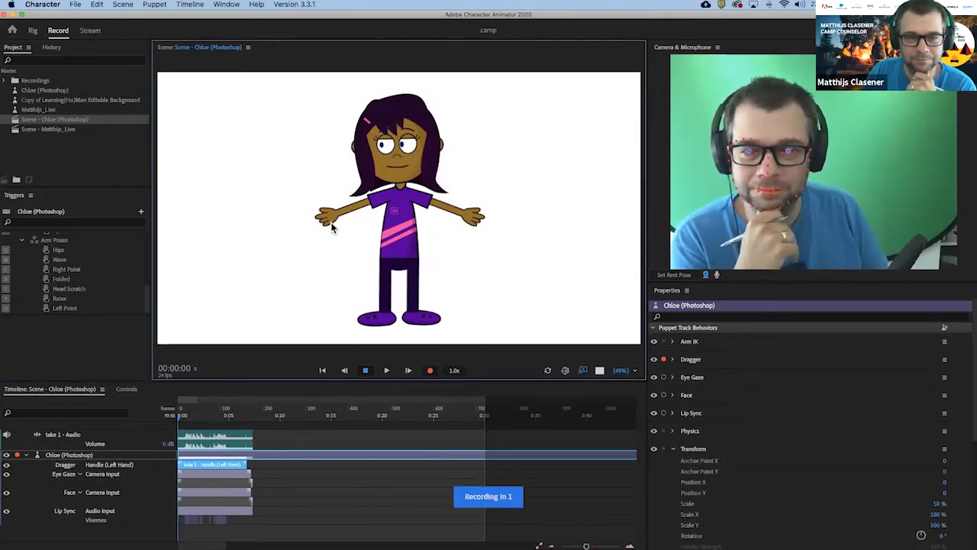
mouse_move(332, 227)
left_mouse_down()
mouse_move(339, 188)
mouse_move(332, 216)
left_mouse_up()
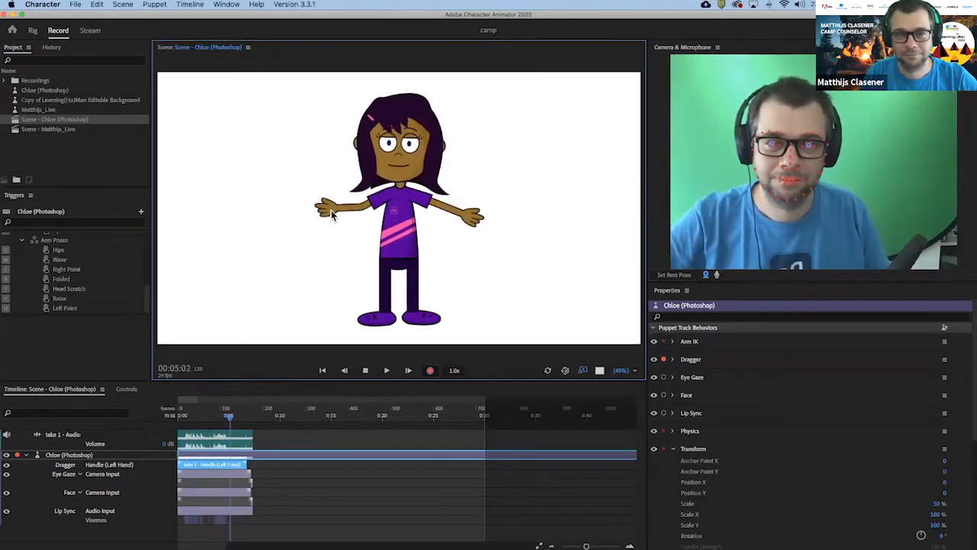
left_click(365, 371)
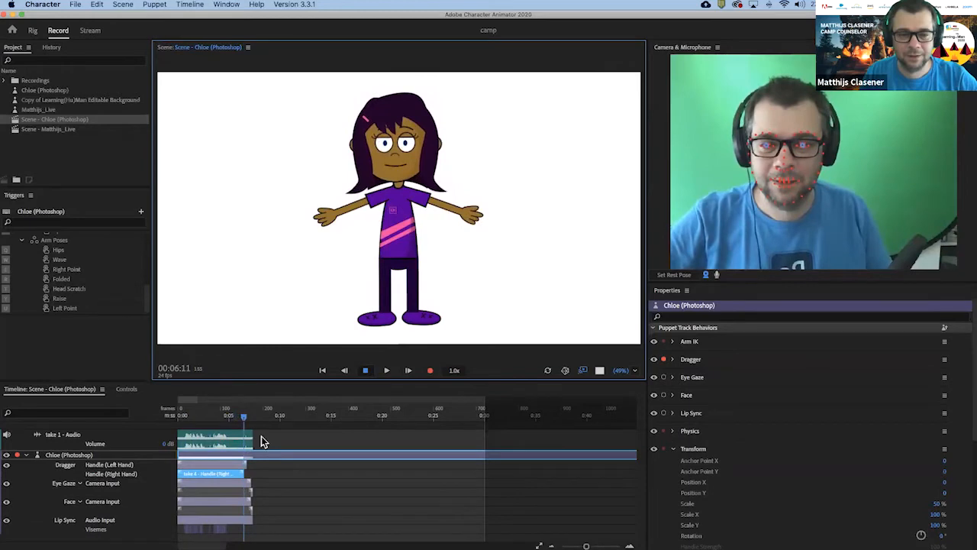
- Test the right hand's movement at frame 0 and set the Dragger behavior's After Move option to Return to rest
left_click_drag(242, 416, 169, 423)
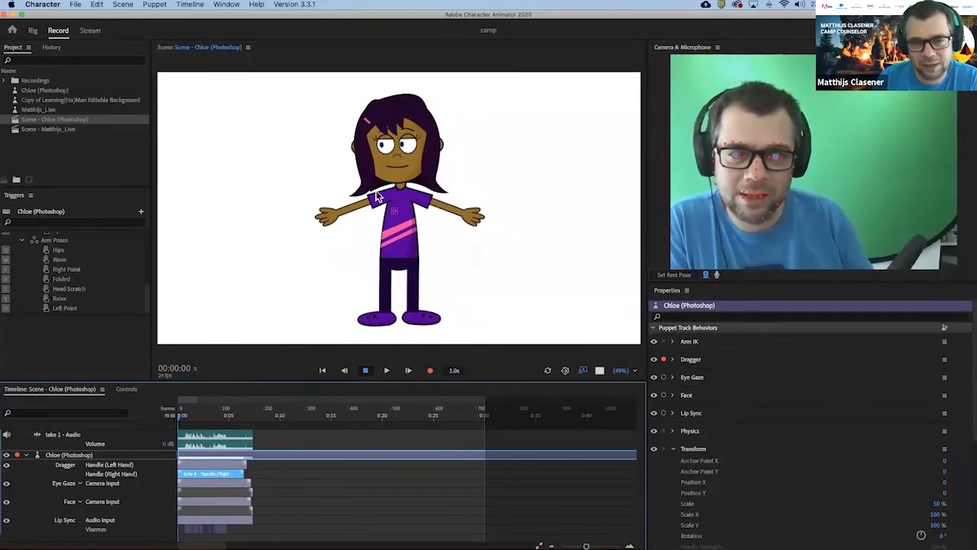
left_click_drag(327, 221, 340, 199)
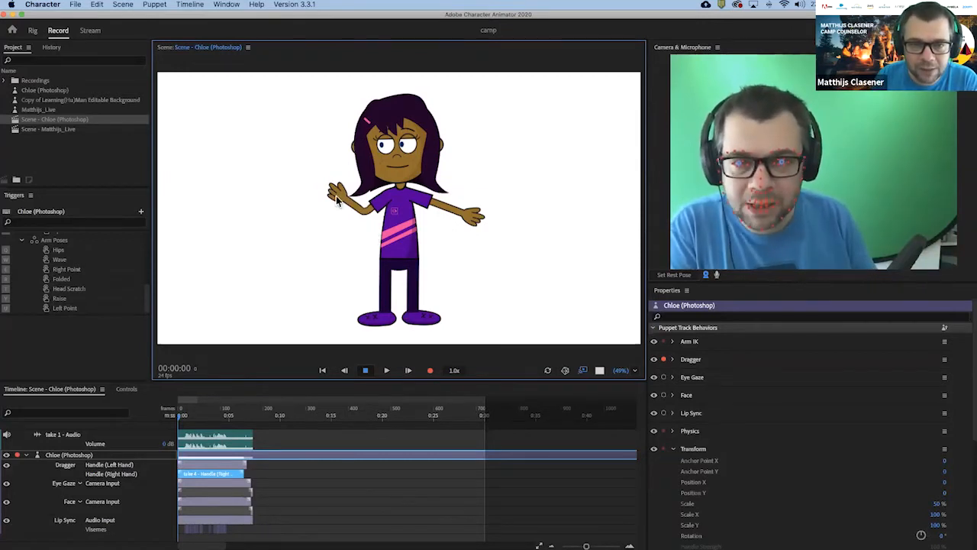
left_click(673, 359)
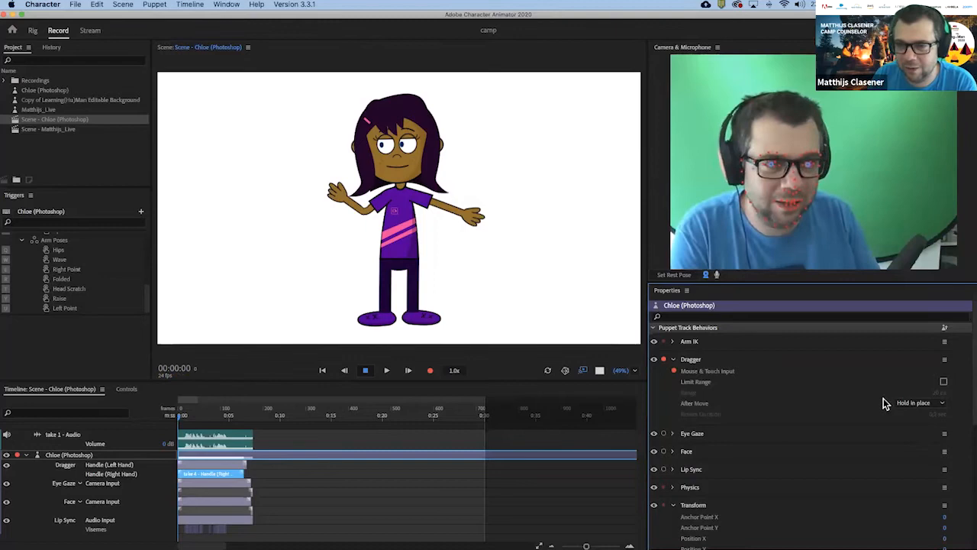
left_click(941, 404)
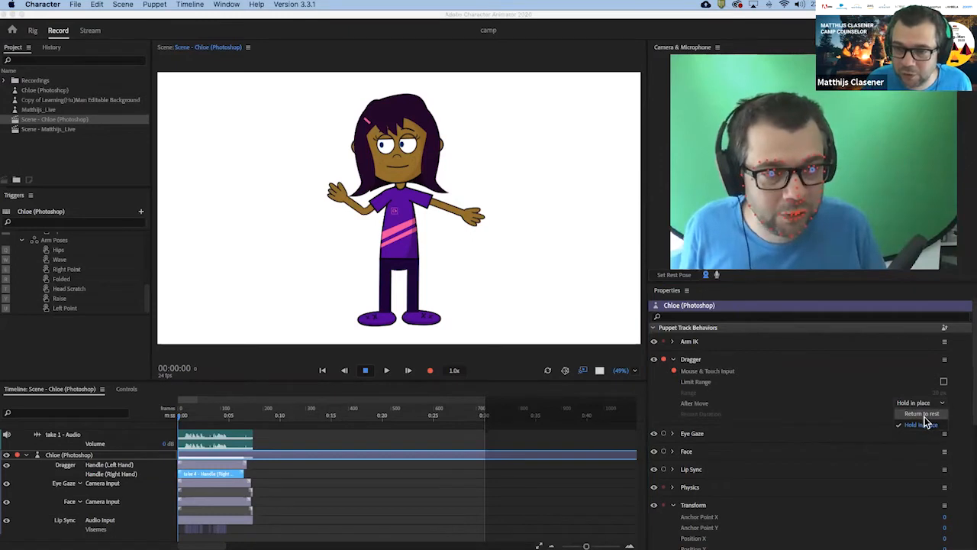
left_click(924, 415)
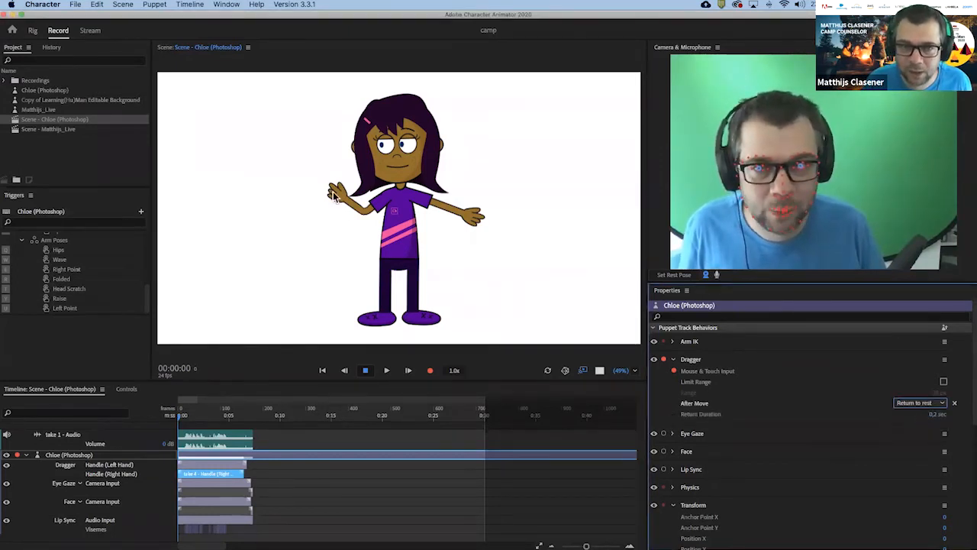
left_click(333, 196)
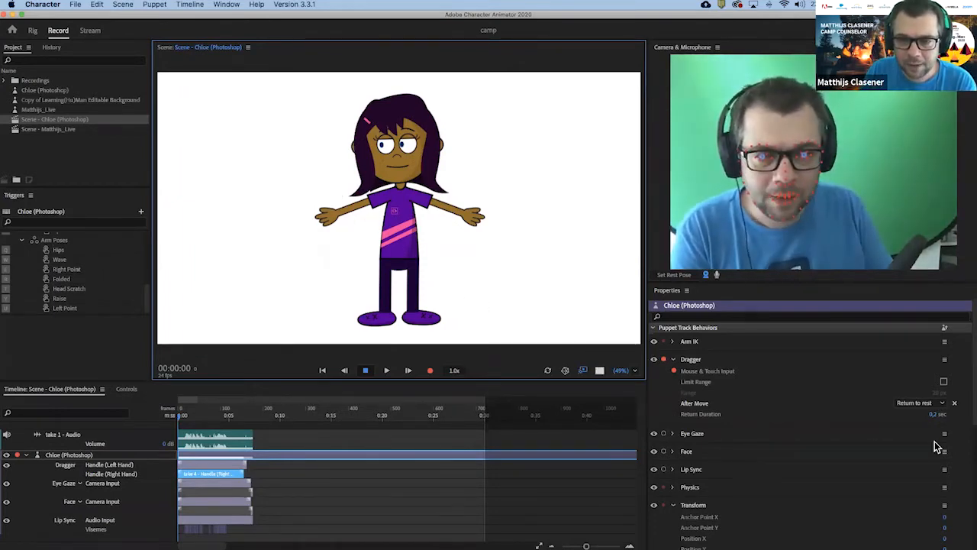
left_click(673, 359)
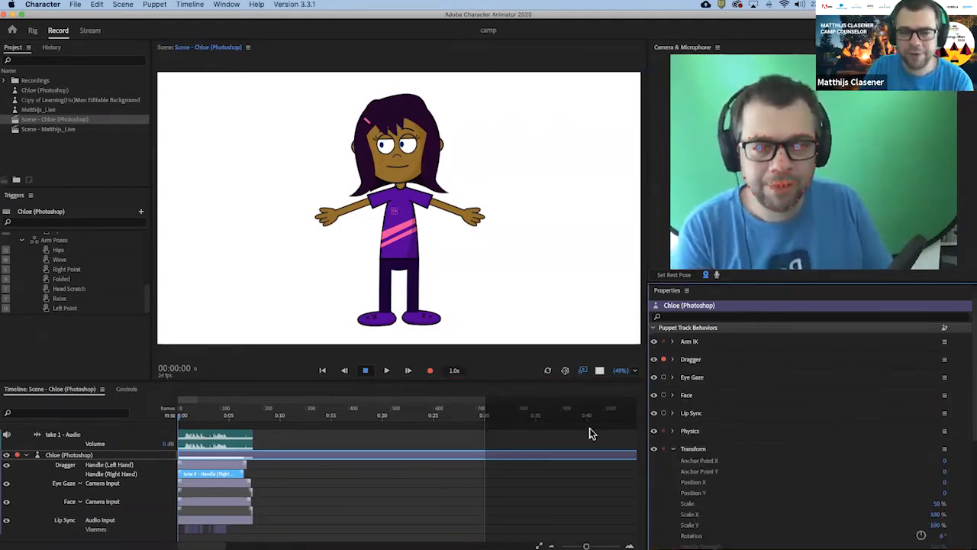
- Collapse the Chloe (Photoshop) track's takes in the timeline and leave the puppet track selected
left_click(27, 456)
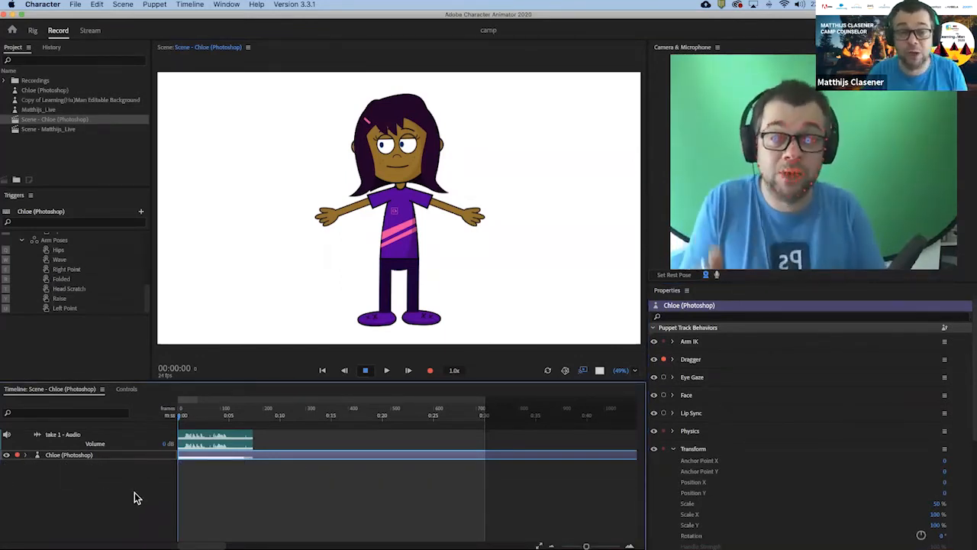
left_click(86, 458)
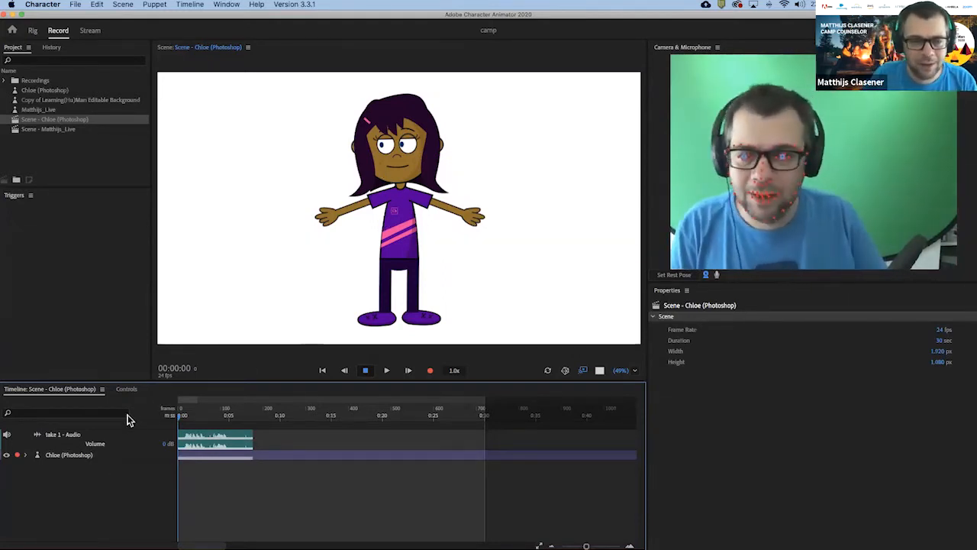
left_click(89, 457)
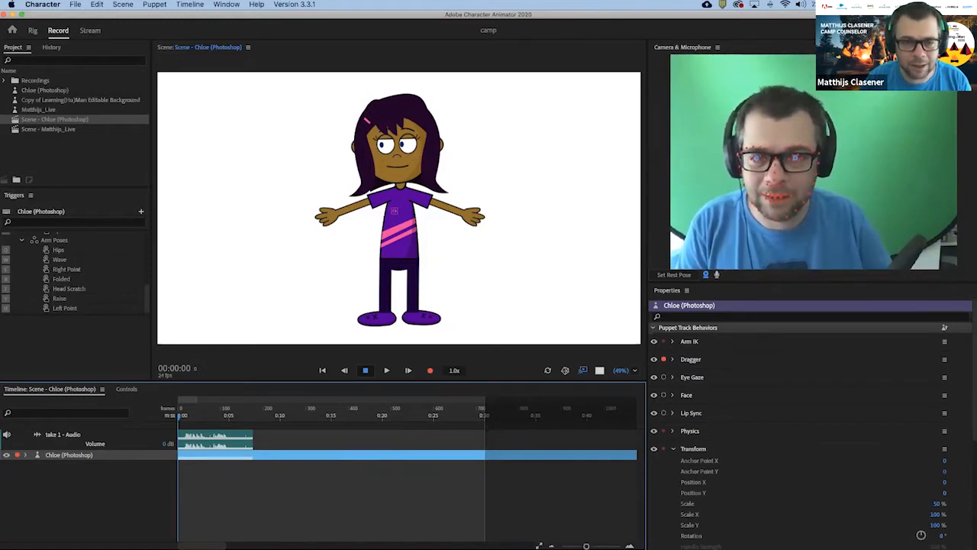
- Try to compute a take from the scene audio with no track or puppet selected, and dismiss the alert
left_click(267, 506)
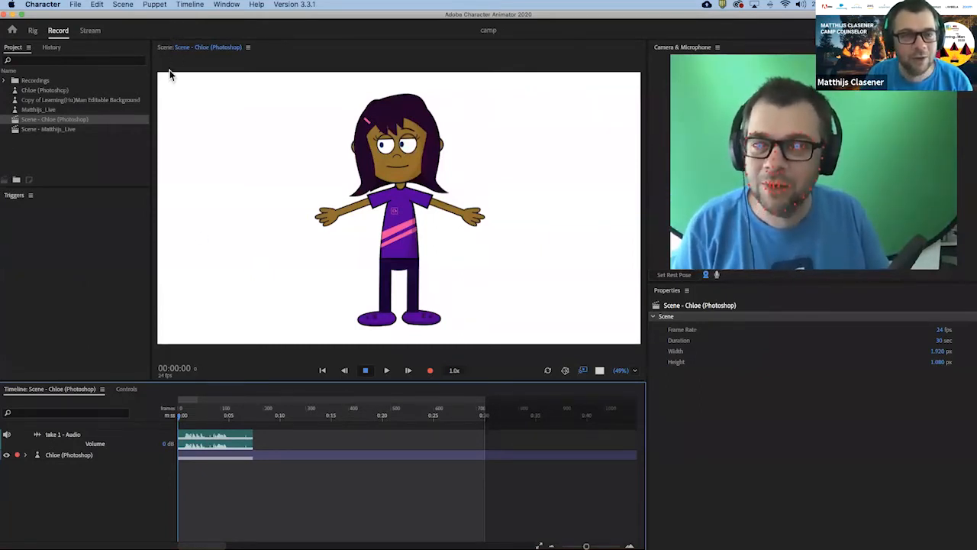
left_click(22, 153)
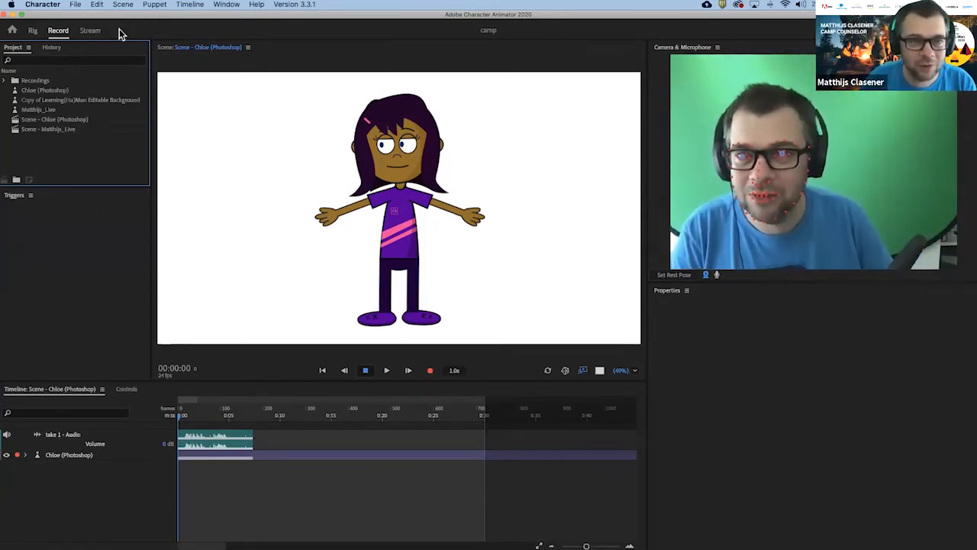
left_click(194, 6)
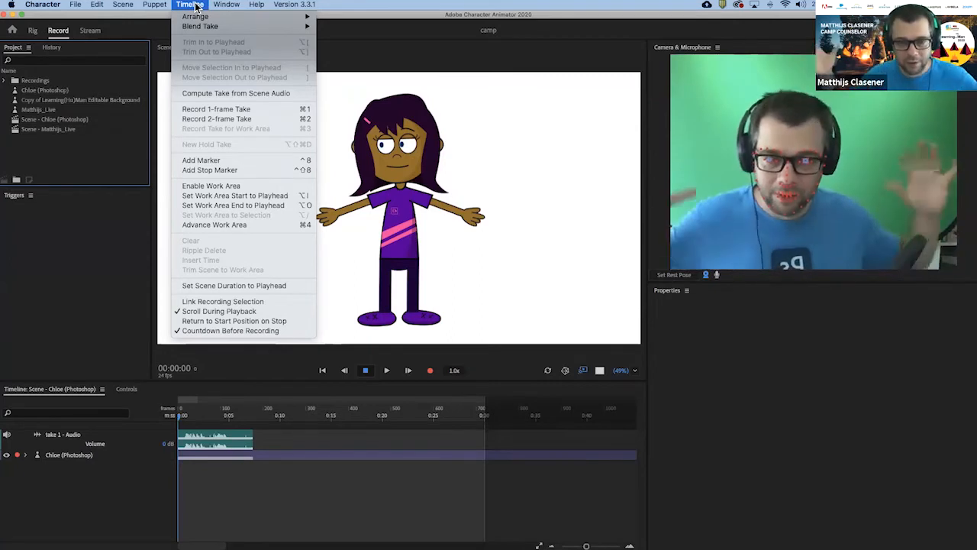
left_click(222, 94)
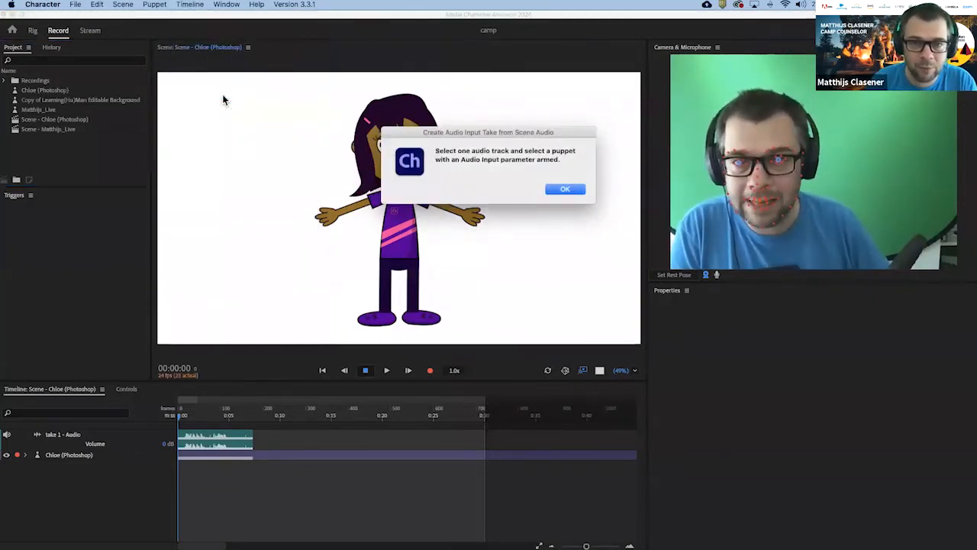
left_click(565, 190)
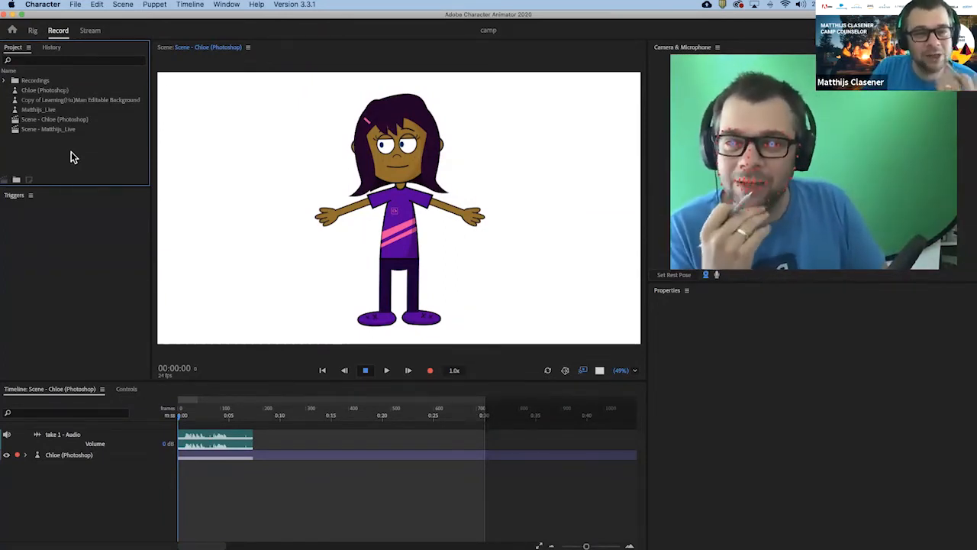
left_click(203, 5)
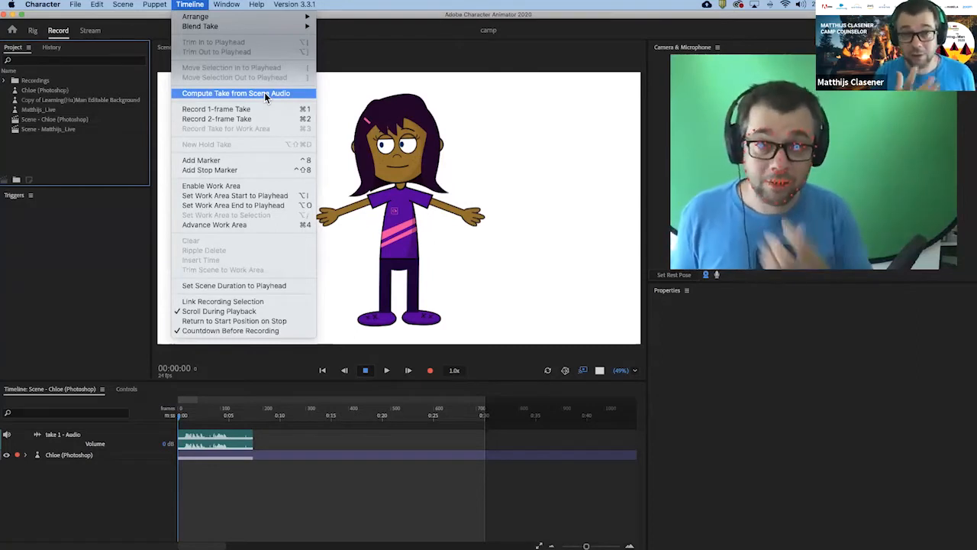
left_click(191, 6)
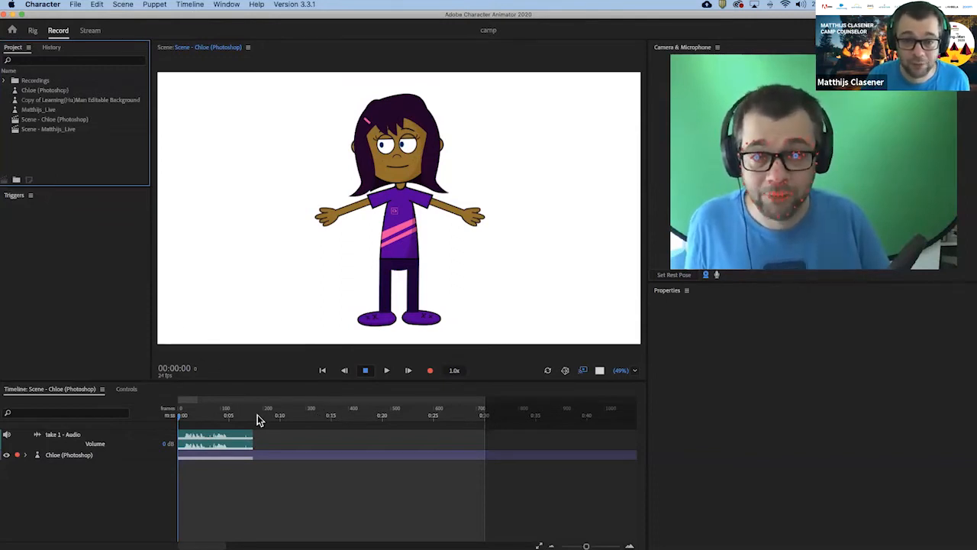
- Select the Chloe (Photoshop) track and arm its Eye Gaze, Face and Lip Sync behaviors for recording
left_click(72, 456)
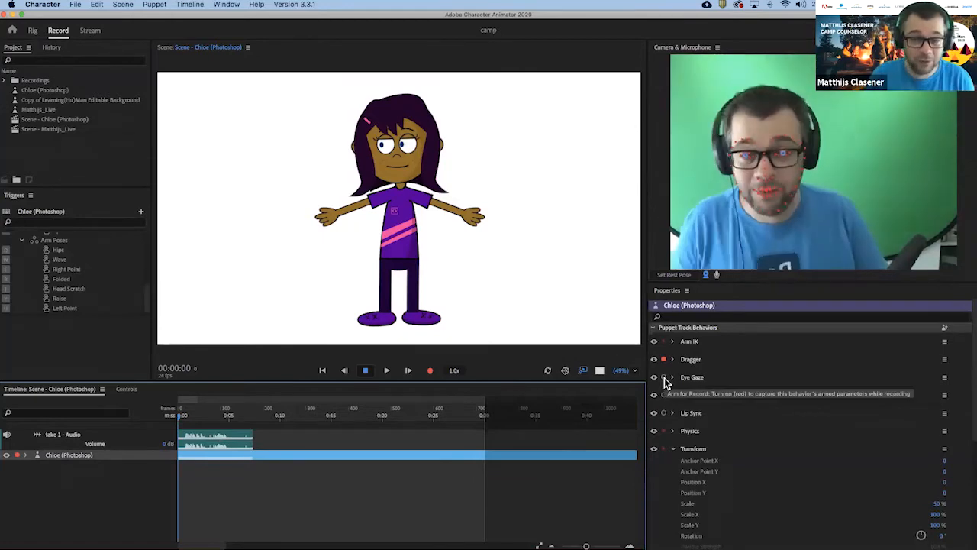
left_click(664, 378)
left_click(664, 396)
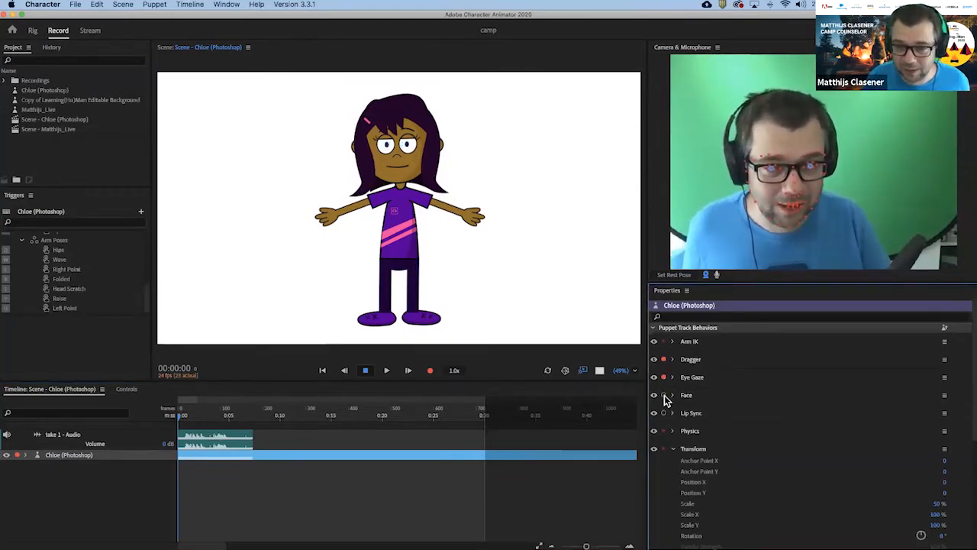
left_click(666, 414)
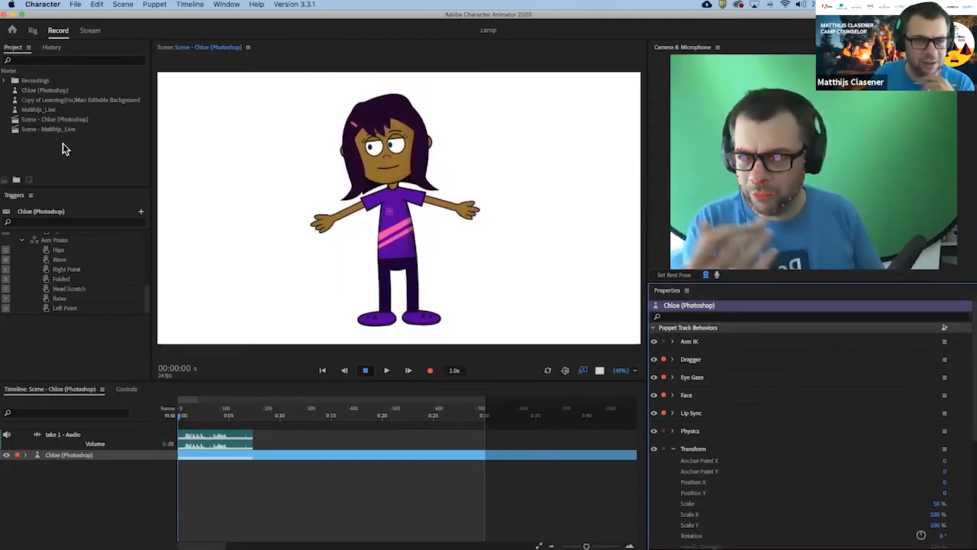
- Open the Chloe (Photoshop) puppet's original artwork for editing in Photoshop and enlarge the Photoshop window
left_click(41, 109)
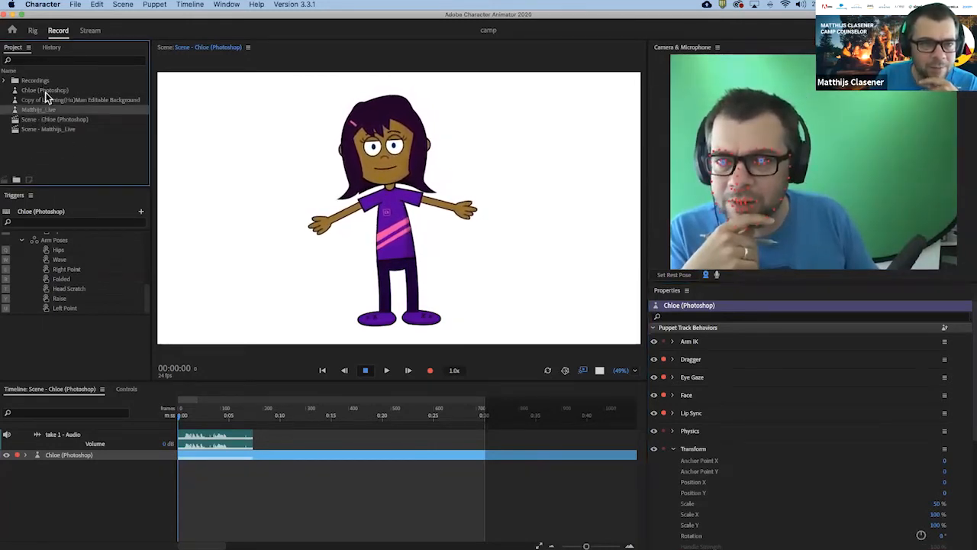
left_click(45, 90)
right_click(47, 92)
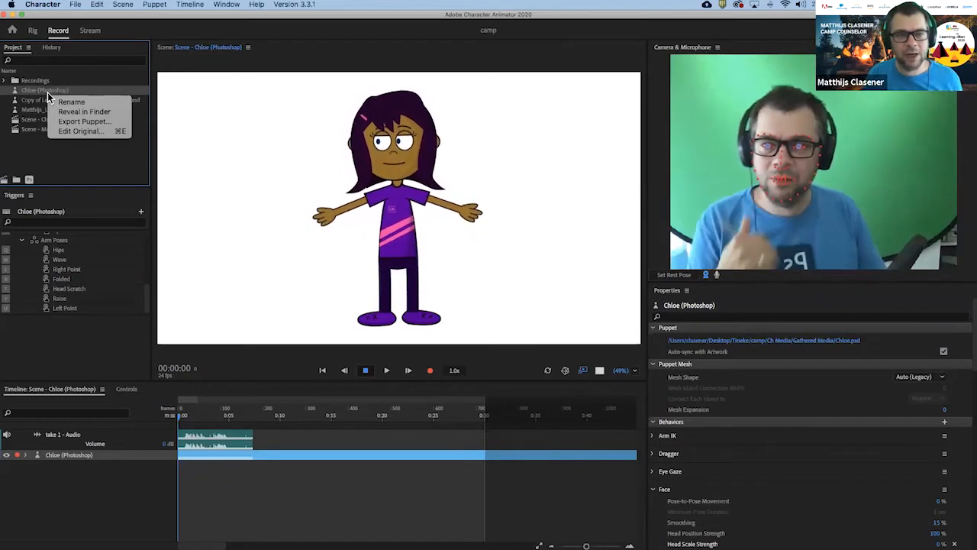
left_click(87, 132)
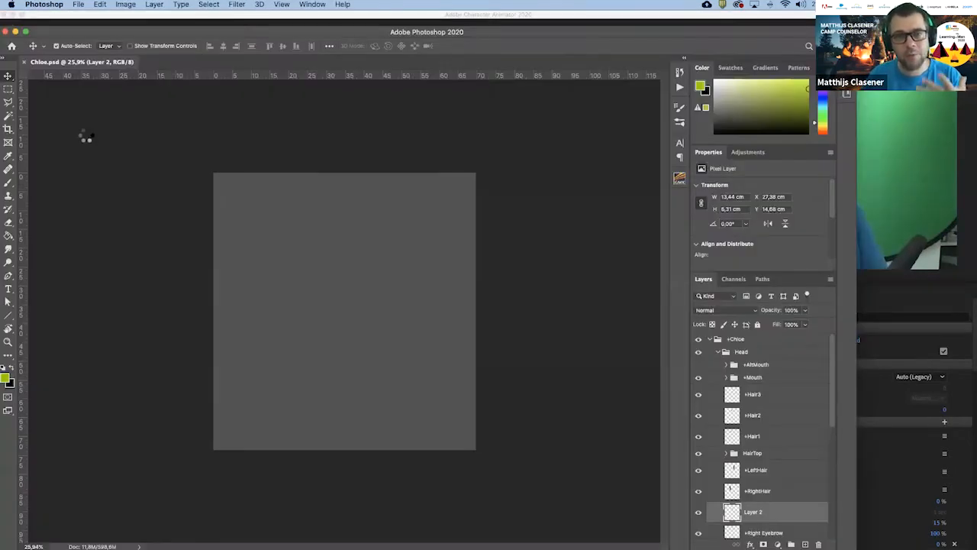
double_click(147, 30)
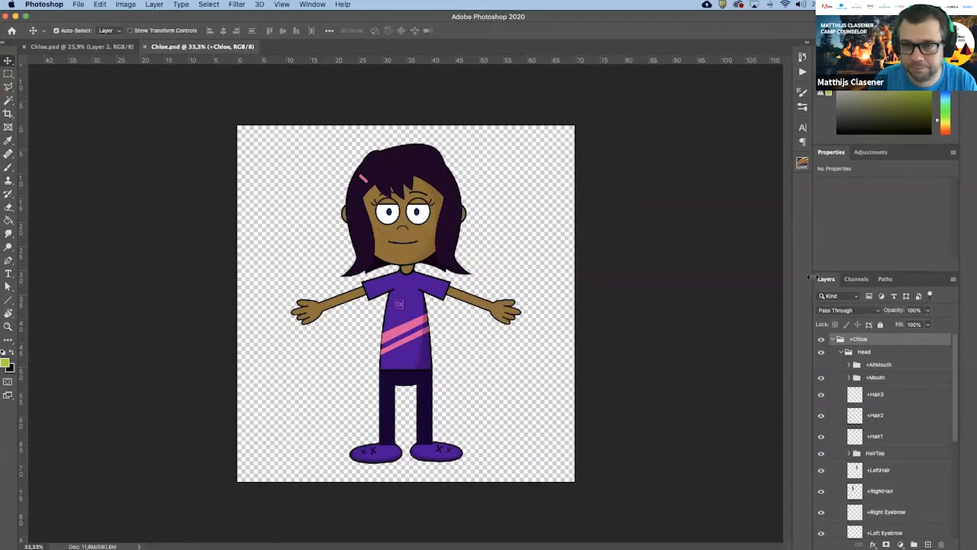
- Widen the panel column, collapse the color controls and shrink the properties area to give the layer list more room
left_click_drag(794, 273, 707, 276)
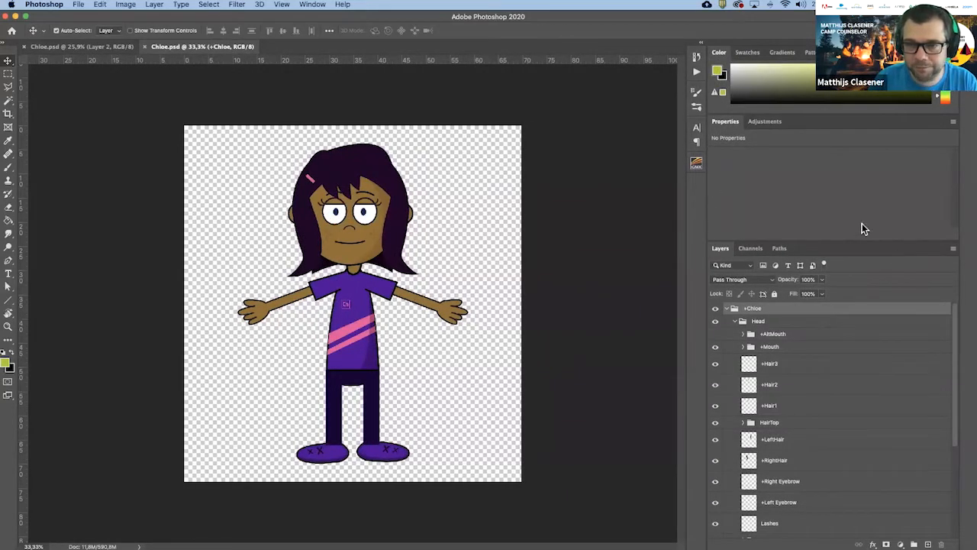
double_click(720, 54)
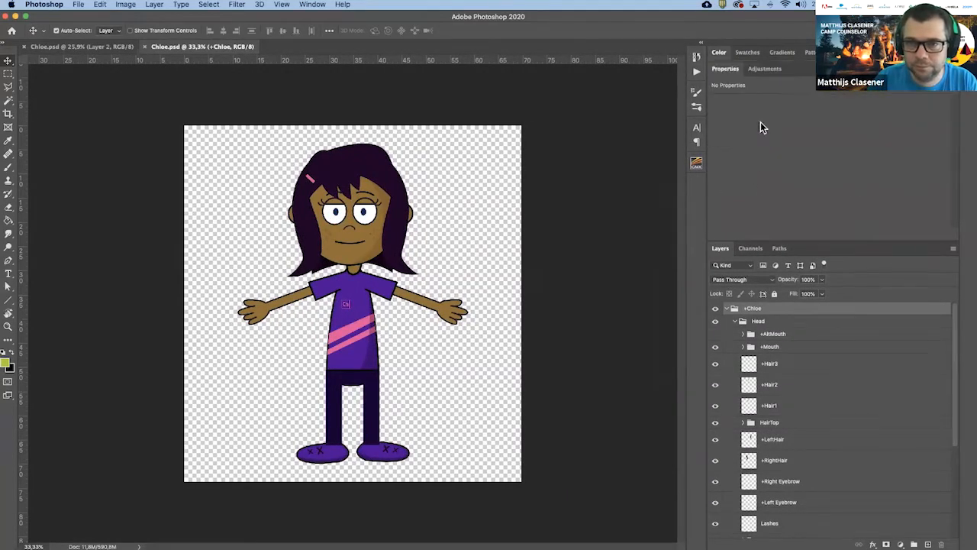
left_click_drag(759, 160, 746, 94)
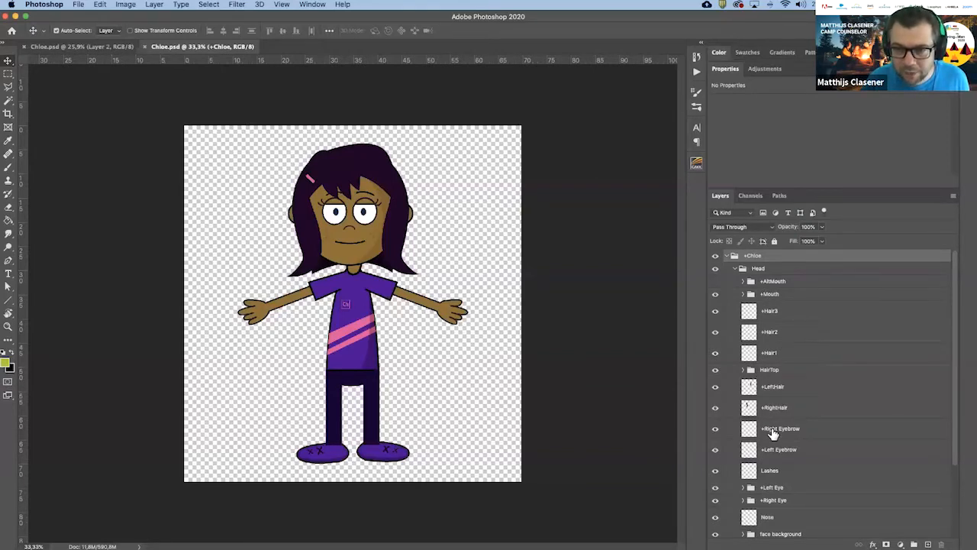
- Examine the layers of Chloe's Head group, including Lashes and the blink, lid, pupil, eyeball and whites layers inside +Left Eye
left_click(782, 472)
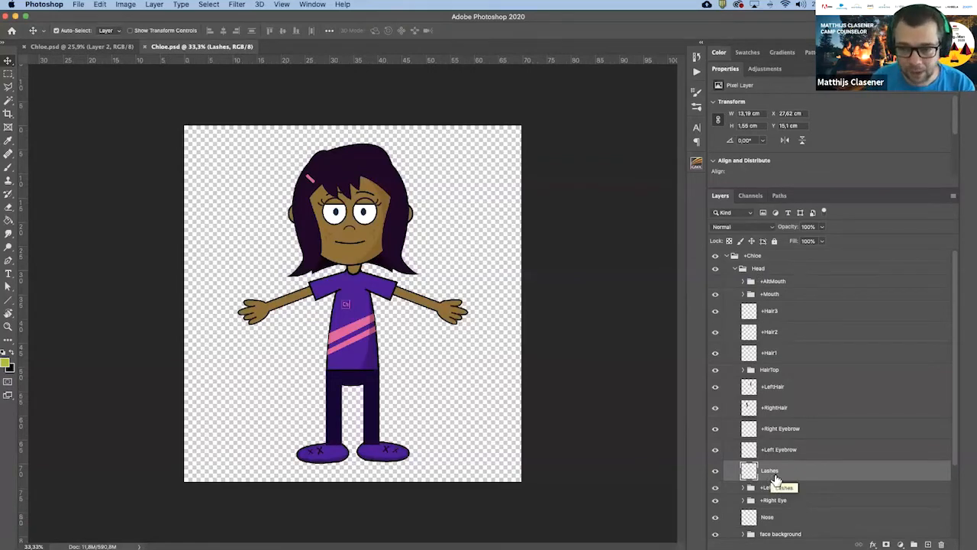
scroll(844, 483, "down", 1)
scroll(843, 482, "down", 5)
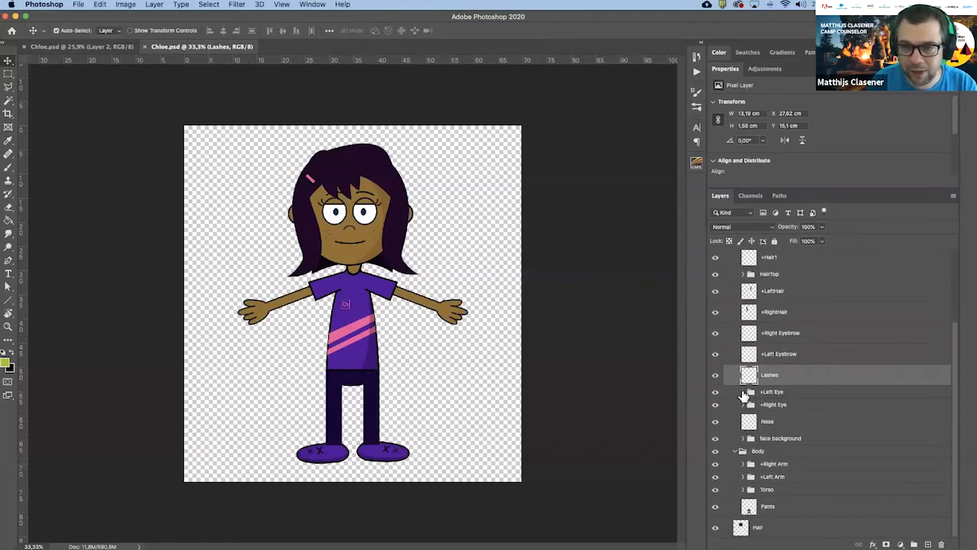
left_click(744, 392)
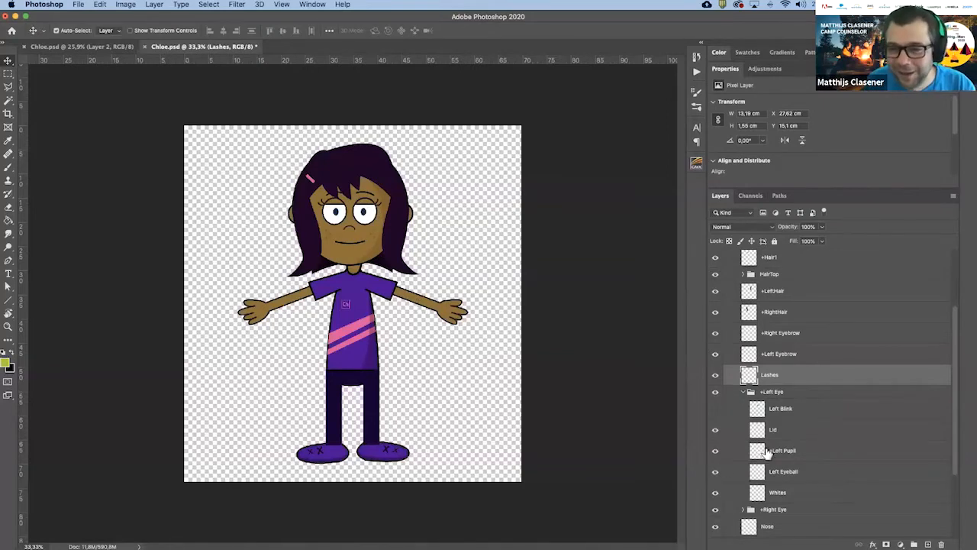
left_click(716, 410)
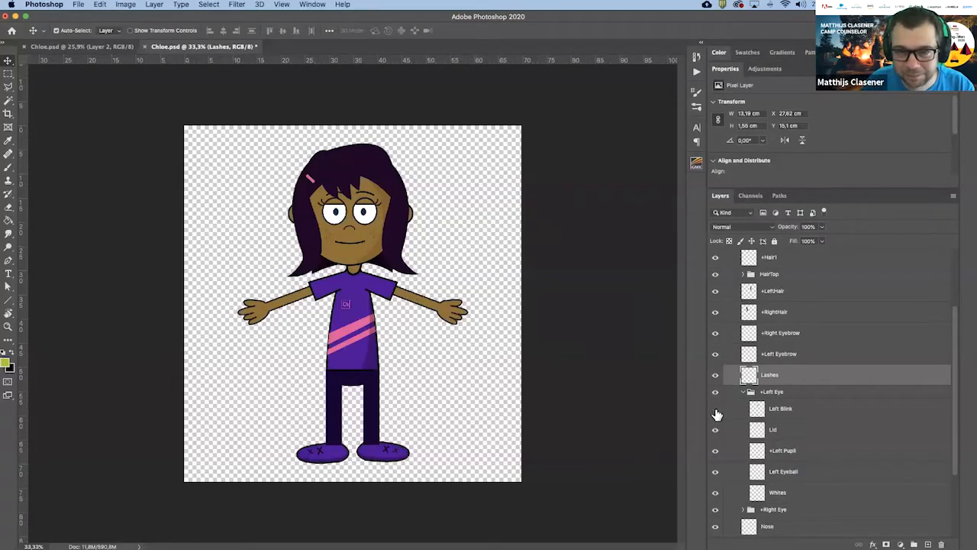
left_click(778, 432)
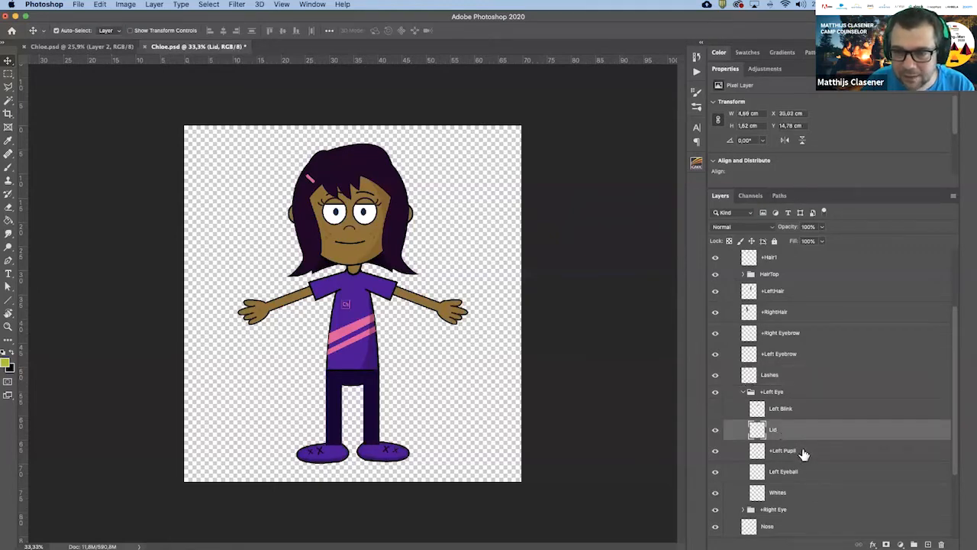
left_click(805, 477)
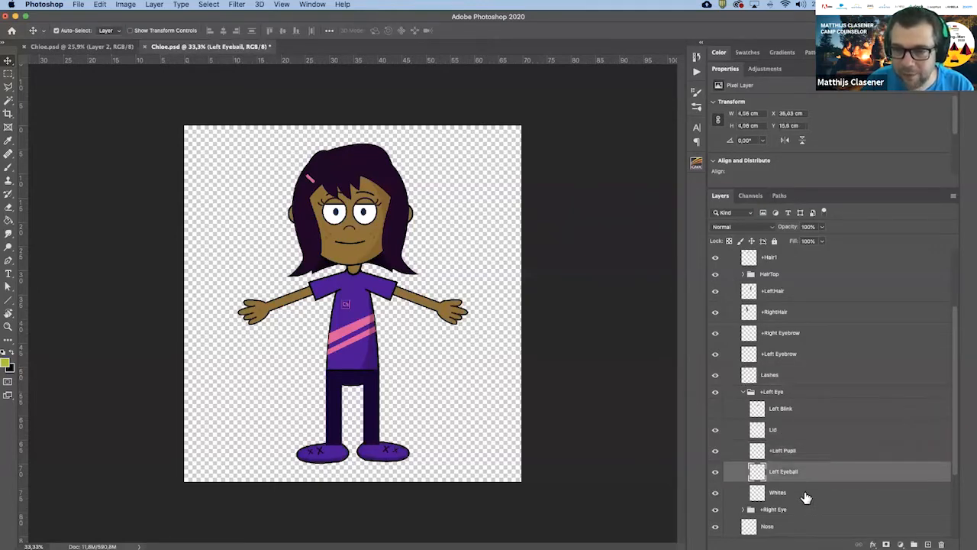
left_click(801, 500)
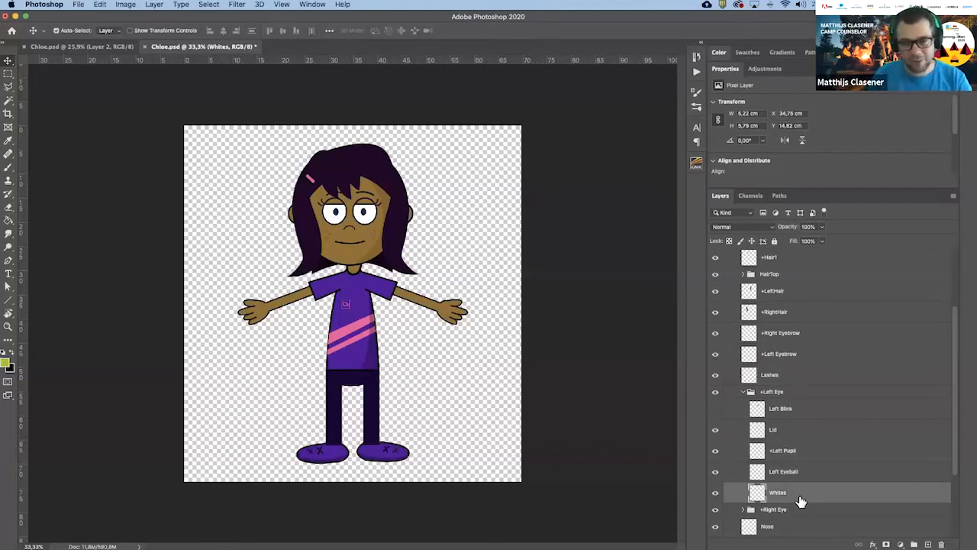
left_click(741, 395)
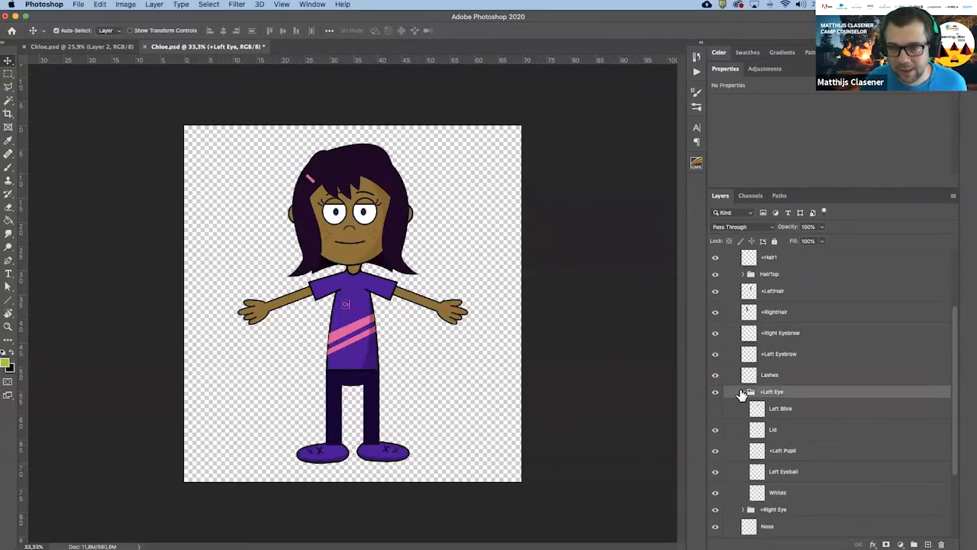
left_click(743, 392)
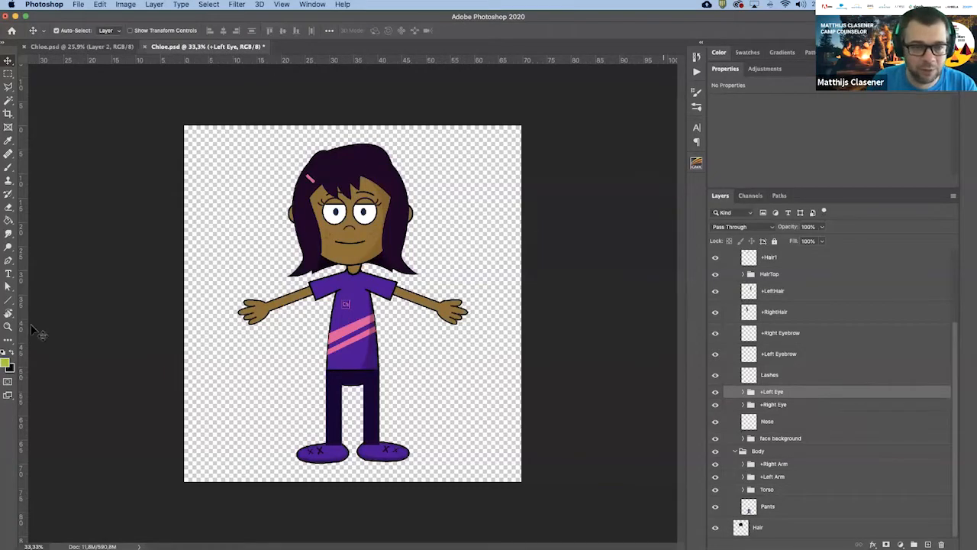
- Zoom in on Chloe's shirt to 66.7% and select the Unnamed-3 shirt layer in the Torso group
left_click(8, 326)
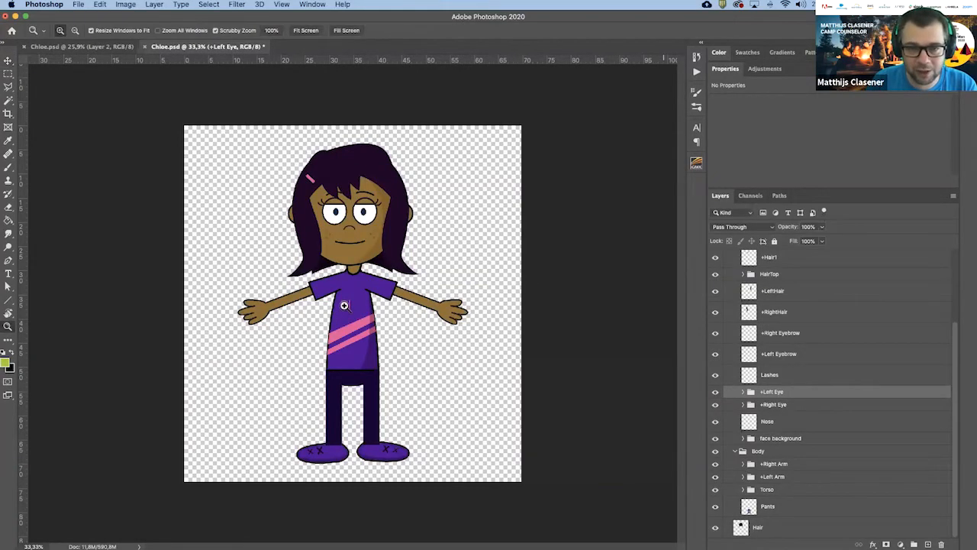
left_click(314, 311)
key("super+equal")
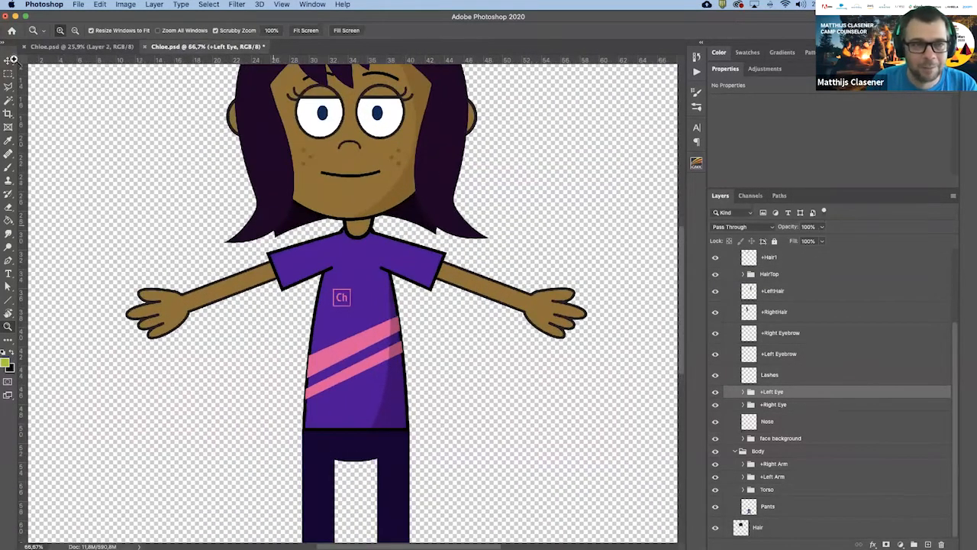
key("v")
left_click_drag(342, 300, 342, 300)
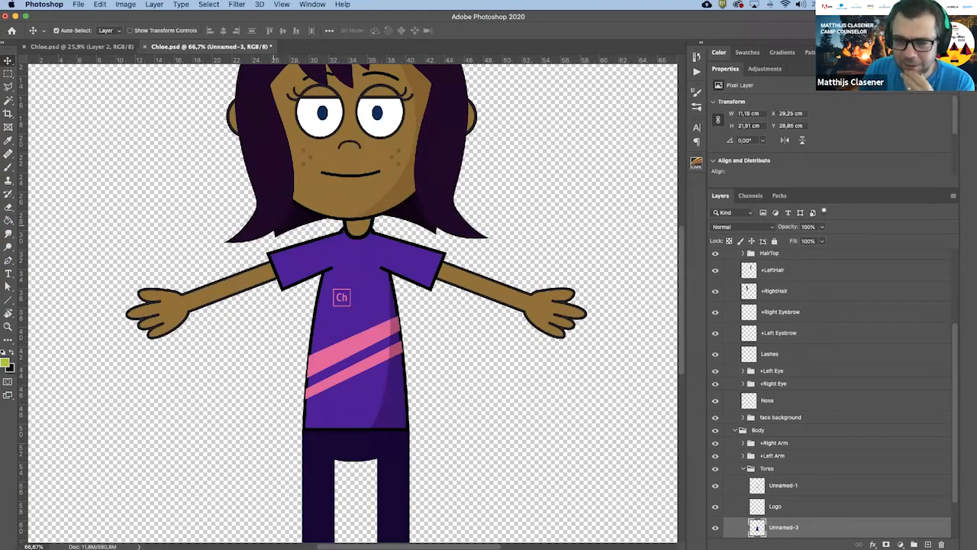
left_click_drag(956, 373, 958, 411)
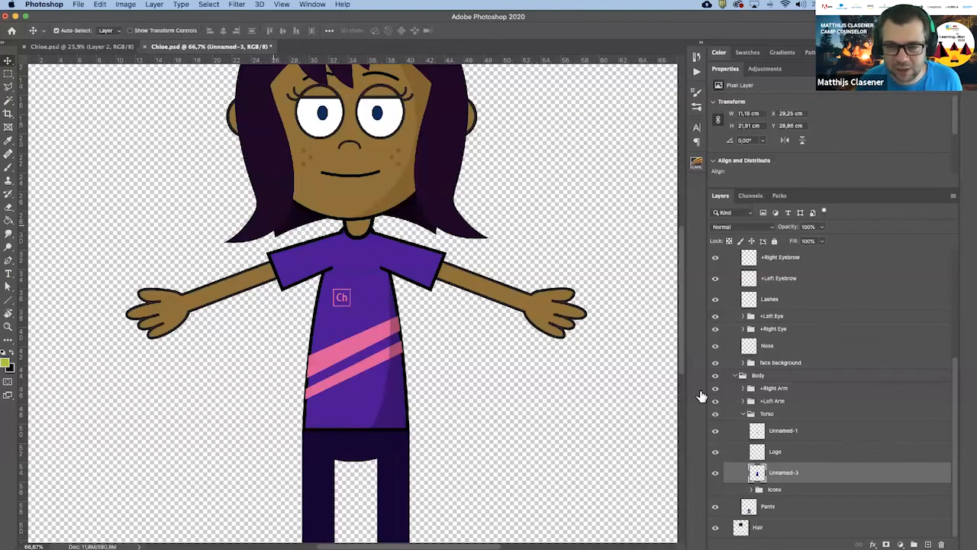
- Switch to Character Animator to view the Chloe puppet in the Rig workspace, and return to its artwork in Photoshop
mouse_move(580, 540)
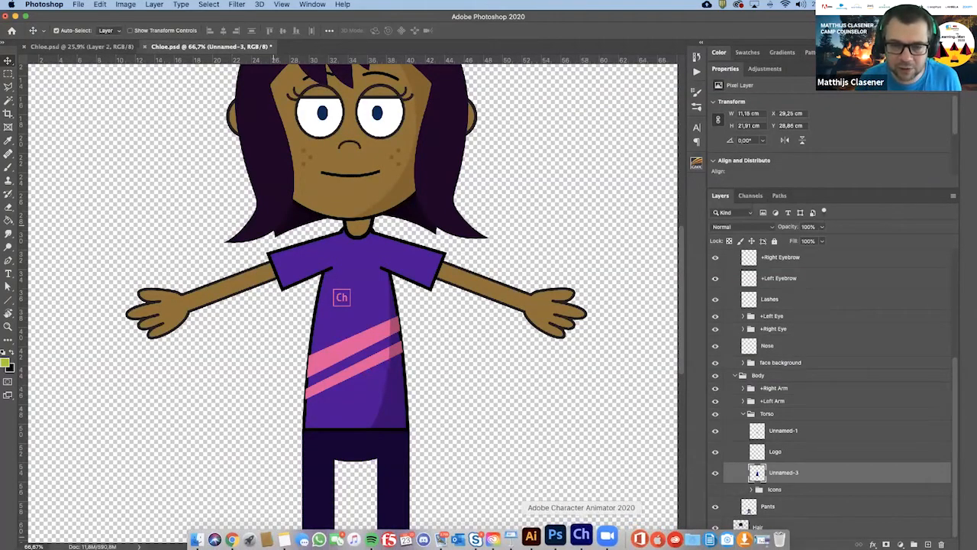
left_click(581, 539)
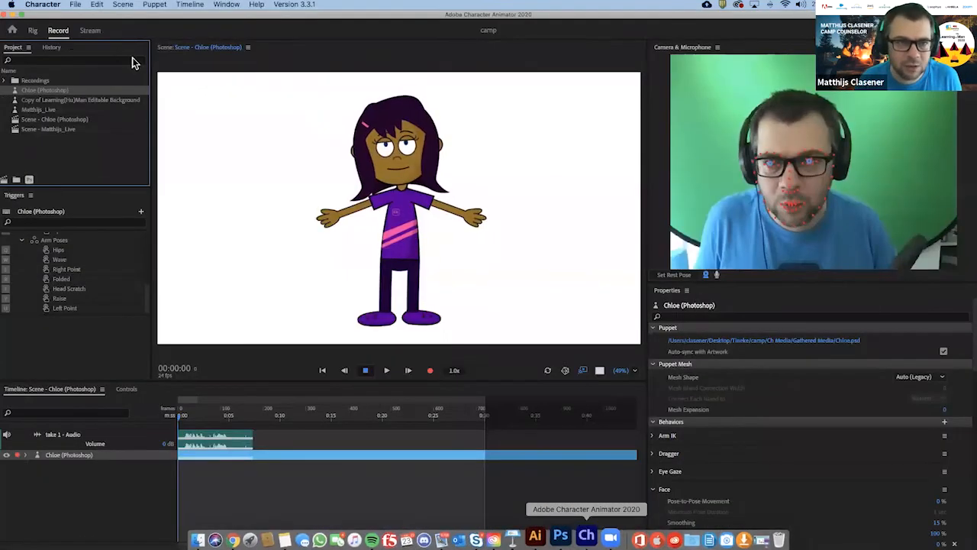
left_click(32, 30)
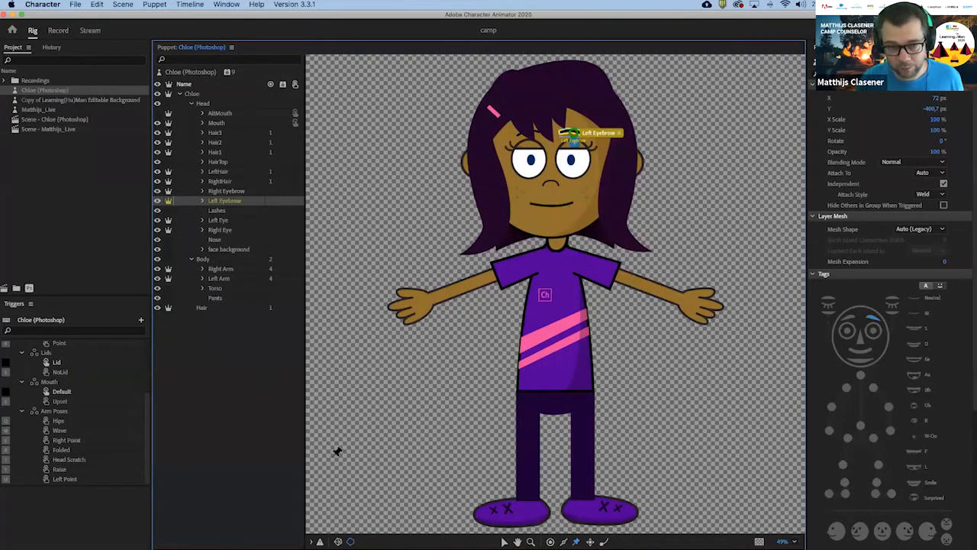
mouse_move(404, 546)
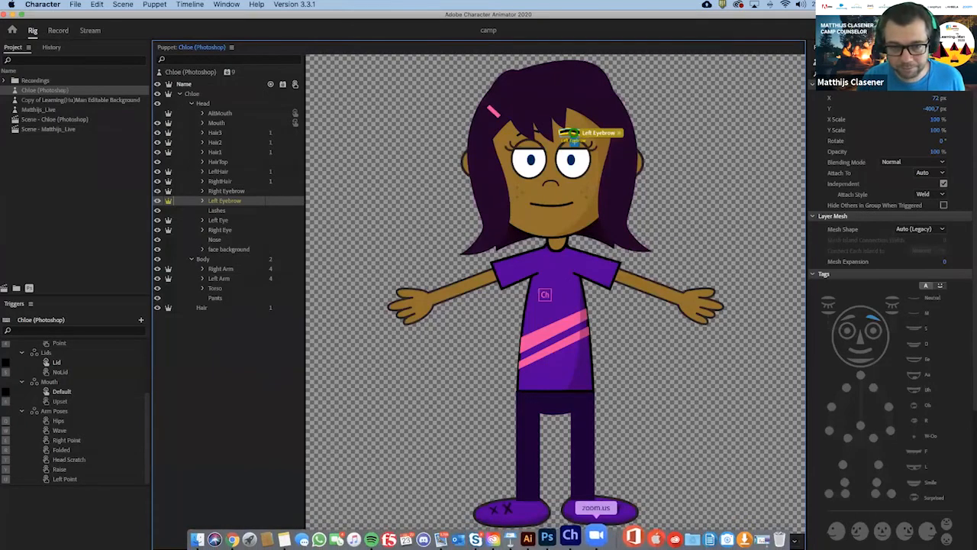
left_click(562, 536)
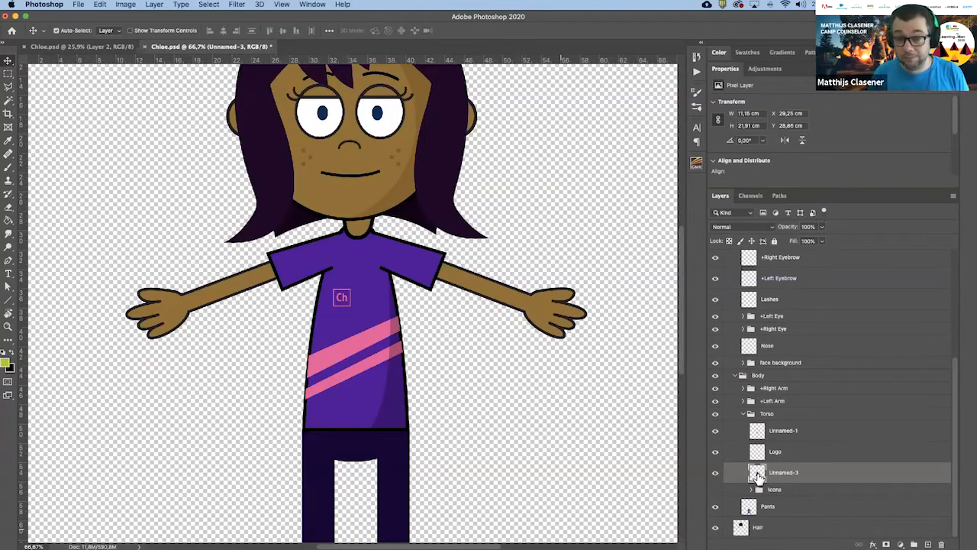
- Switch to the Brush tool and sample the shirt's purple as the foreground color
left_click(7, 166)
left_click(341, 279)
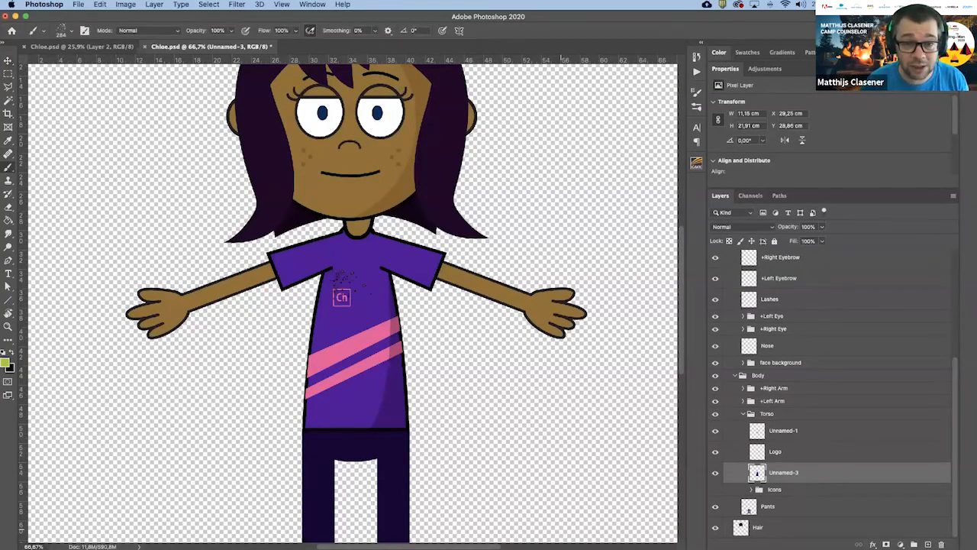
left_click(357, 274, "alt")
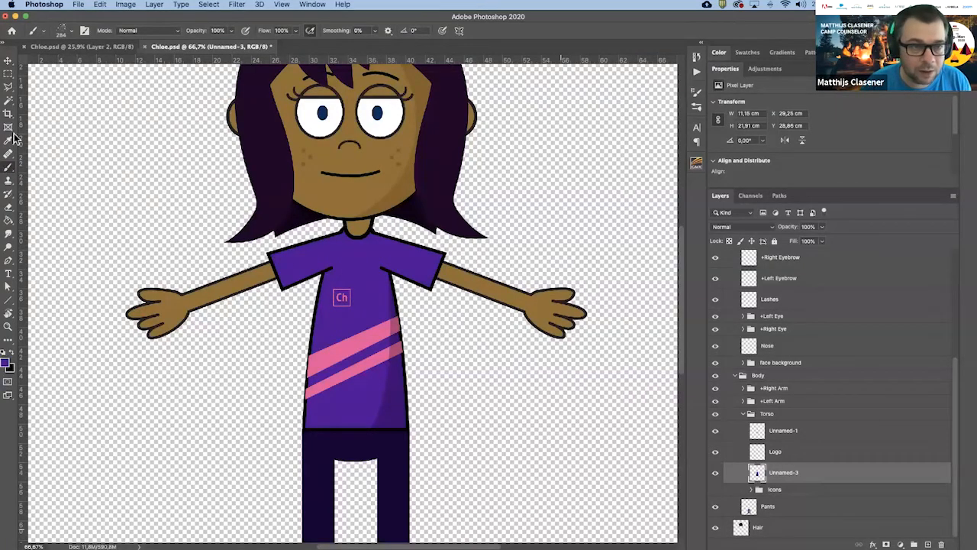
left_click(7, 74)
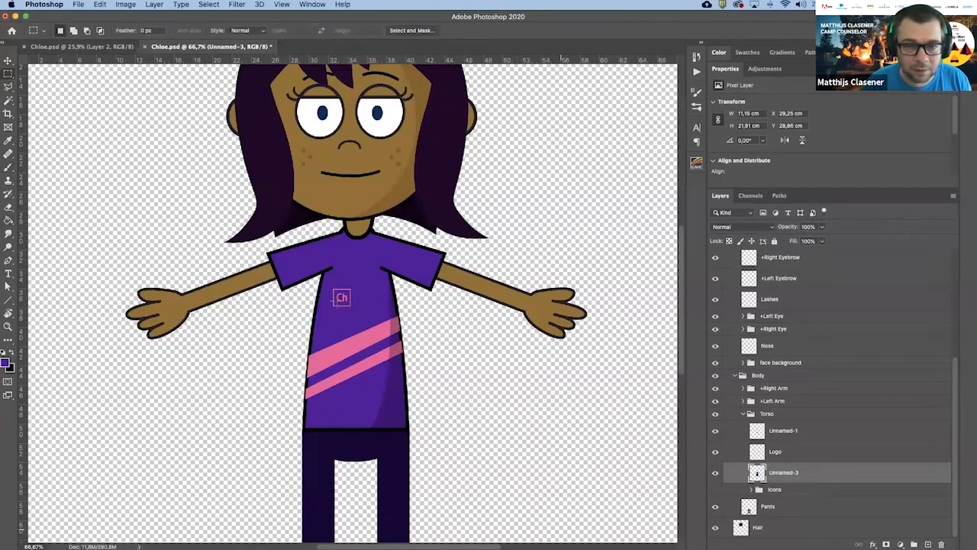
left_click_drag(330, 284, 357, 311)
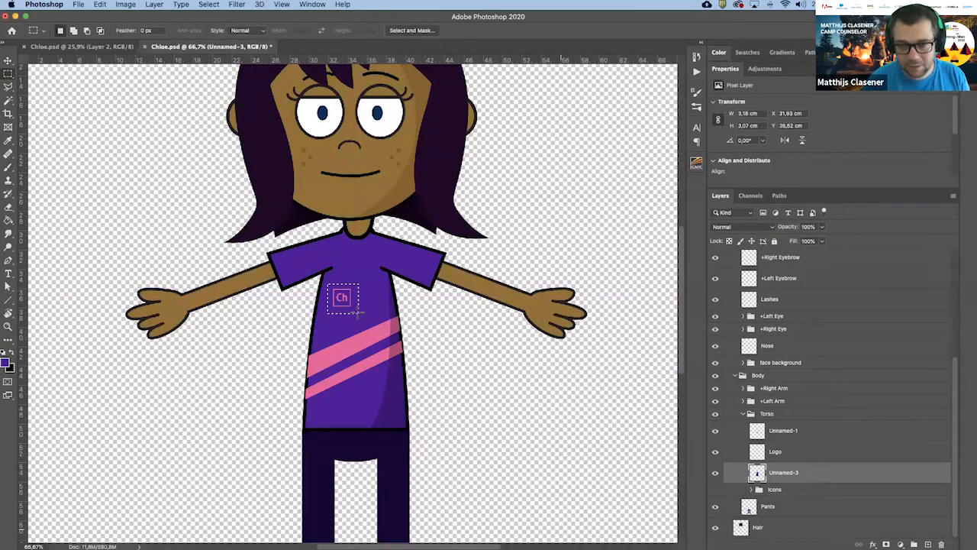
key("shift+BackSpace")
key("Escape")
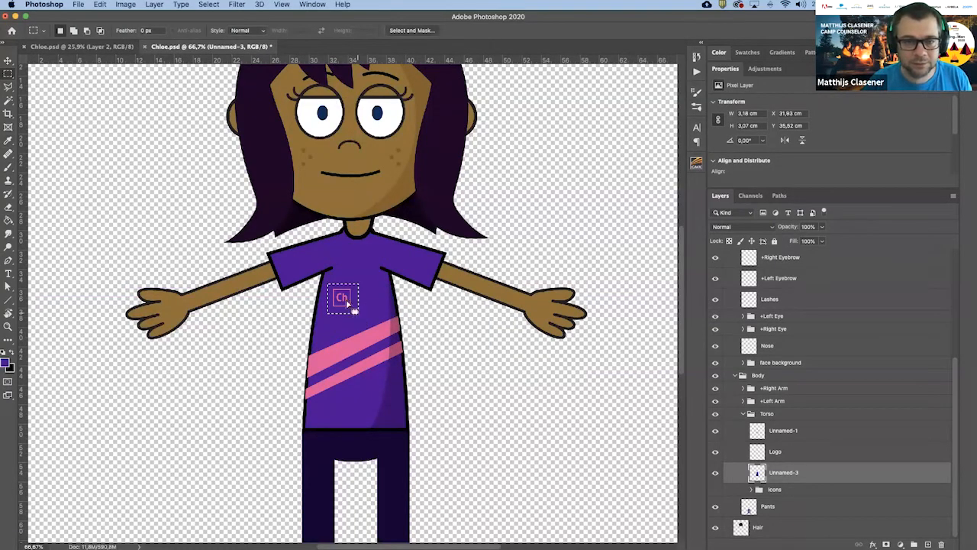
key("super+d")
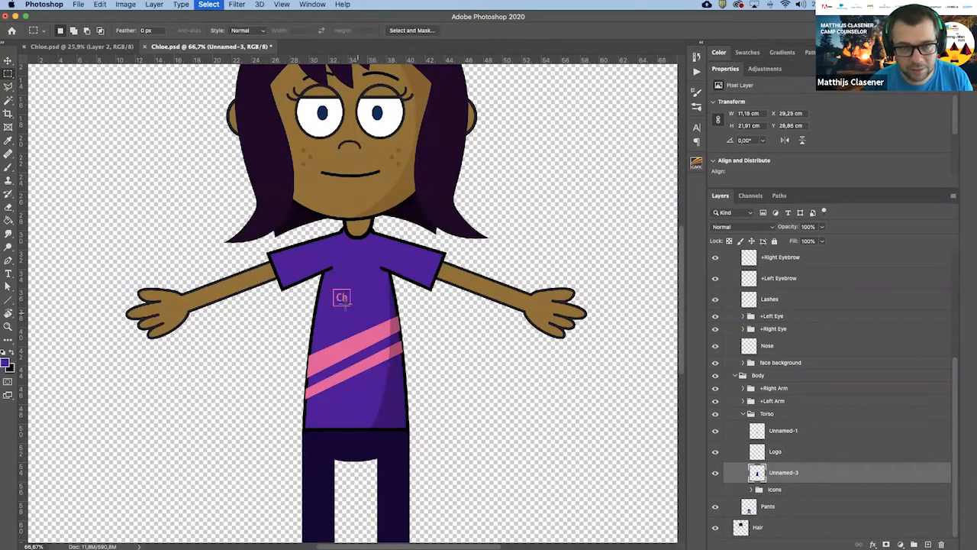
- Check the Unnamed-3 shirt layer's visibility, and hide the Logo layer in the Torso group
left_click(715, 473)
left_click(716, 473)
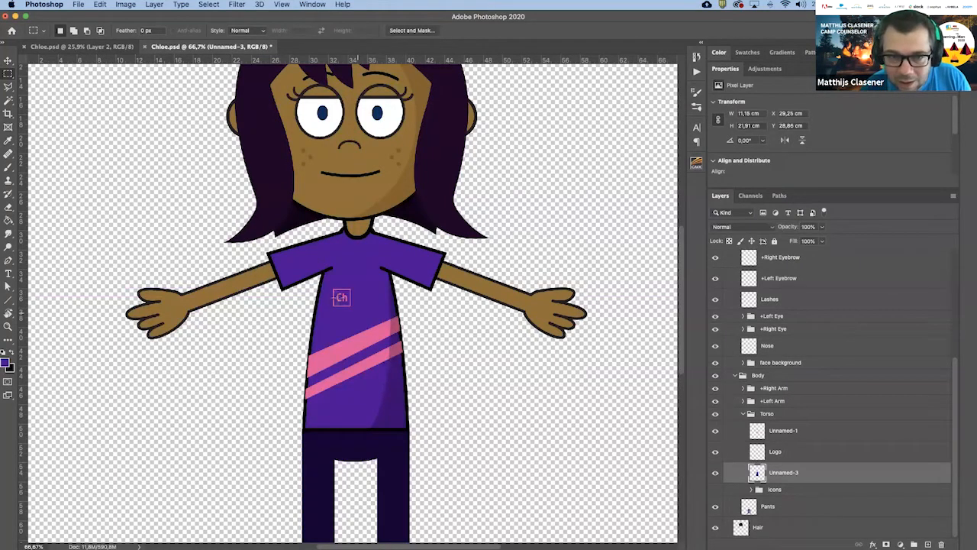
left_click(797, 455)
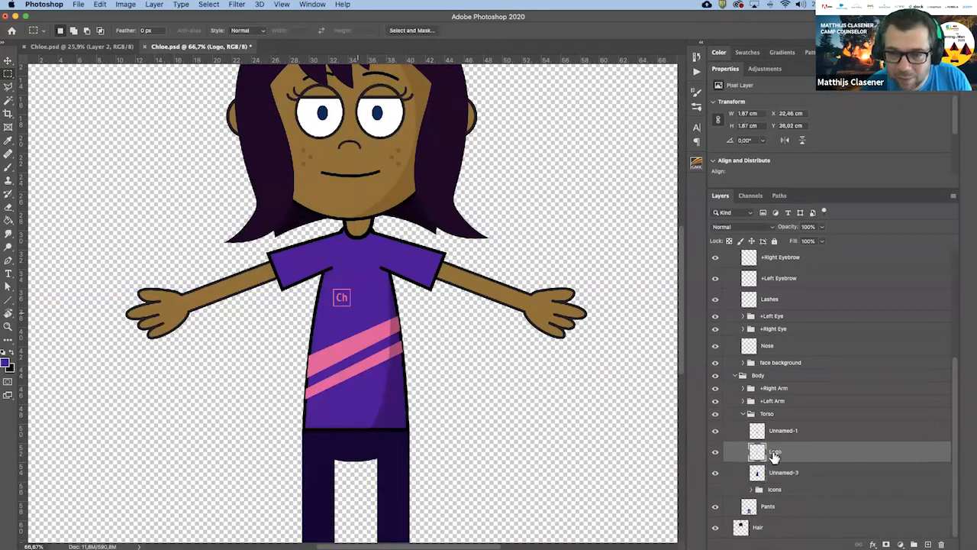
left_click(715, 452)
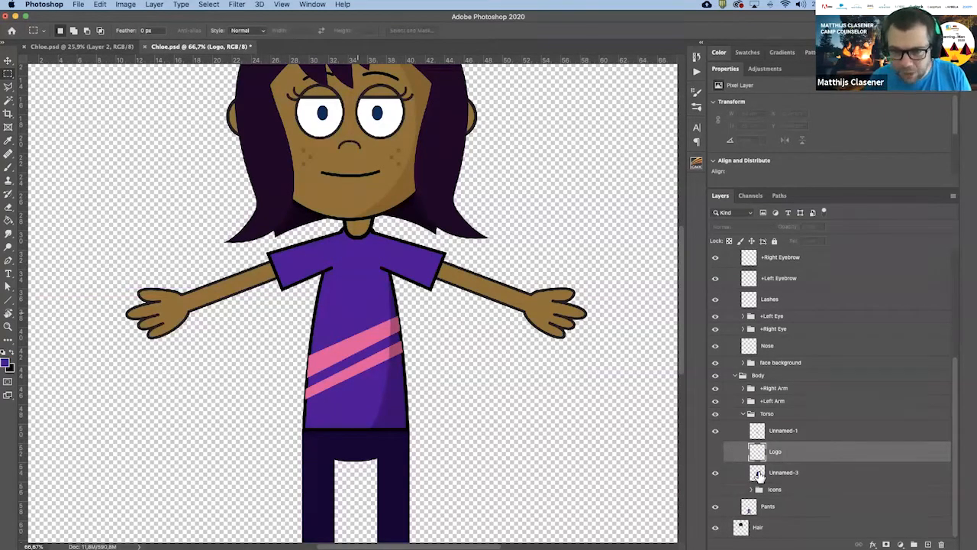
- Select the Unnamed-3 layer, save the Chloe artwork, and switch to Character Animator to check the updated puppet
left_click(759, 474)
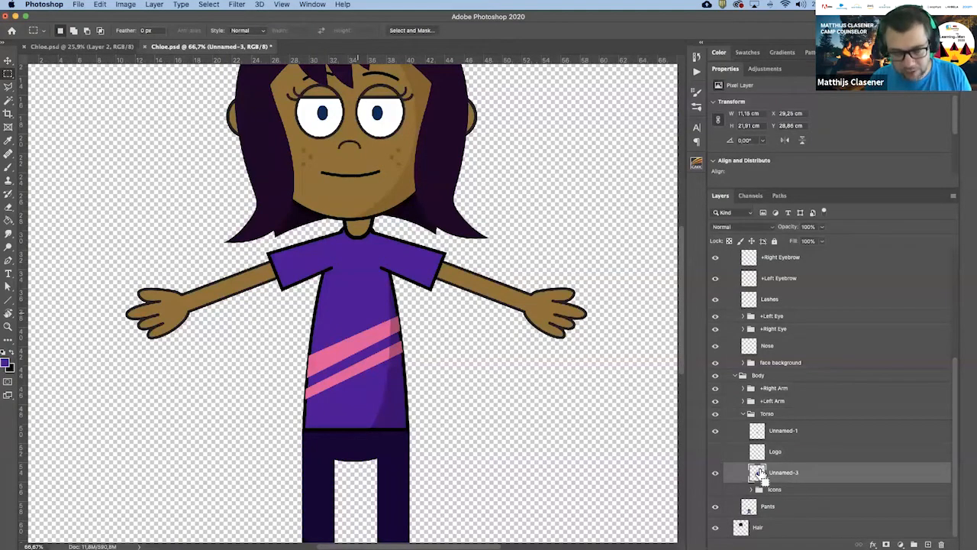
key("super+s")
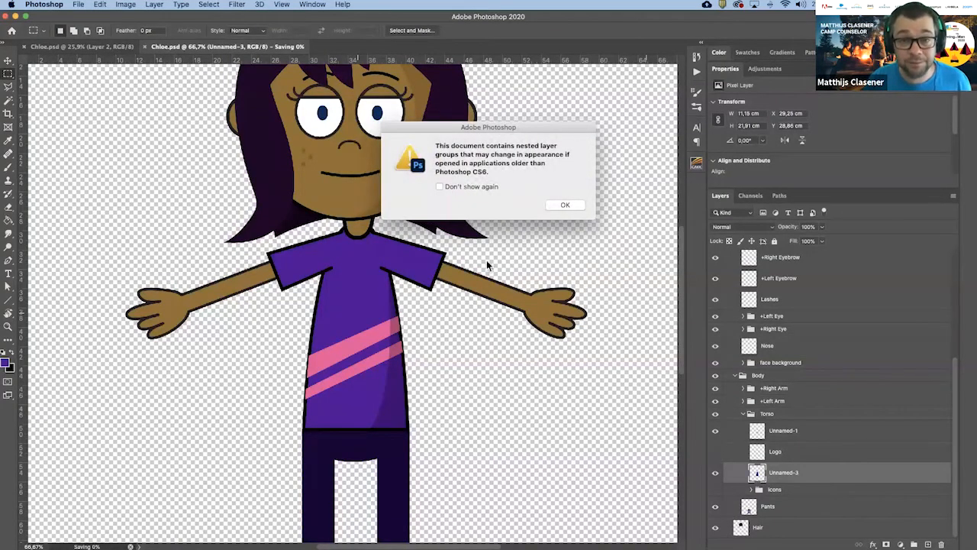
left_click(565, 204)
mouse_move(580, 538)
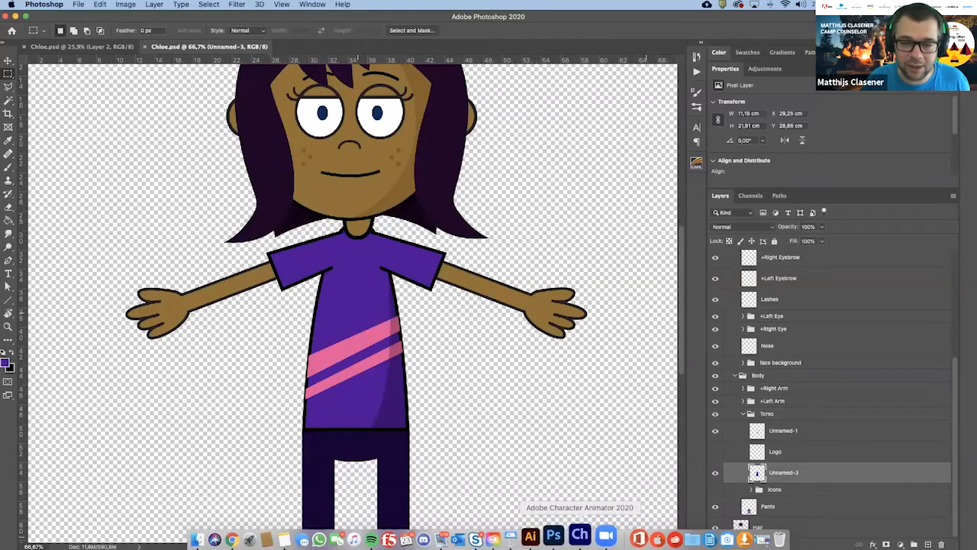
left_click(580, 535)
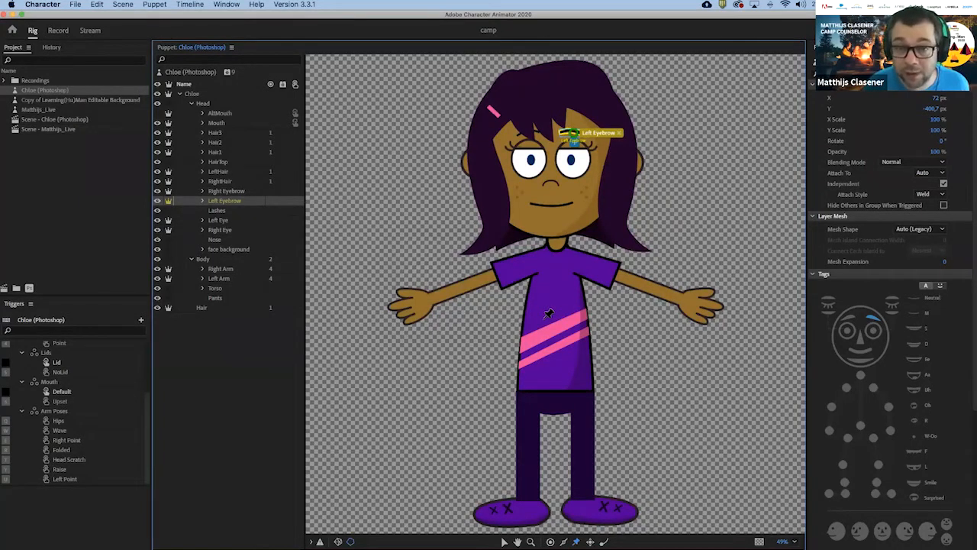
- Return to Photoshop and delete the Logo layer from the Torso group
mouse_move(658, 541)
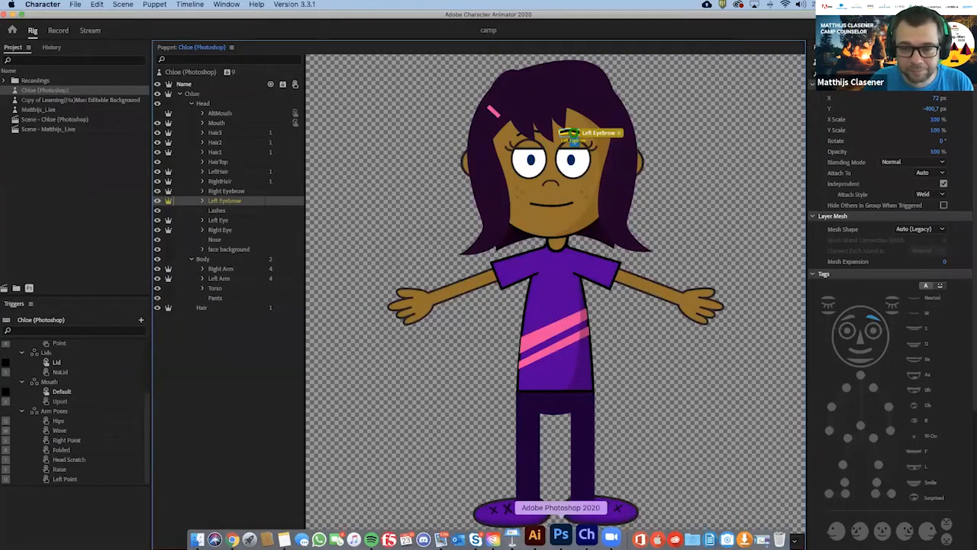
left_click(561, 534)
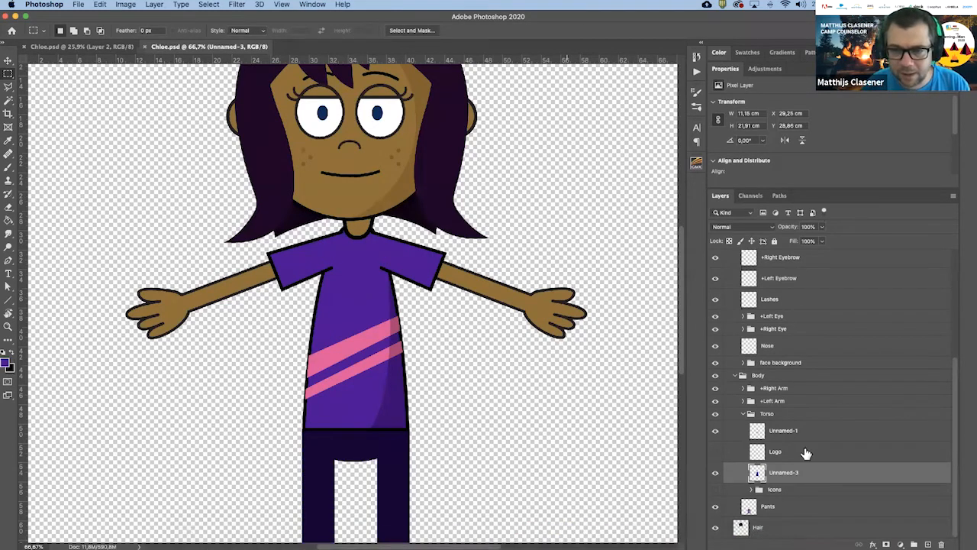
left_click_drag(777, 454, 785, 539)
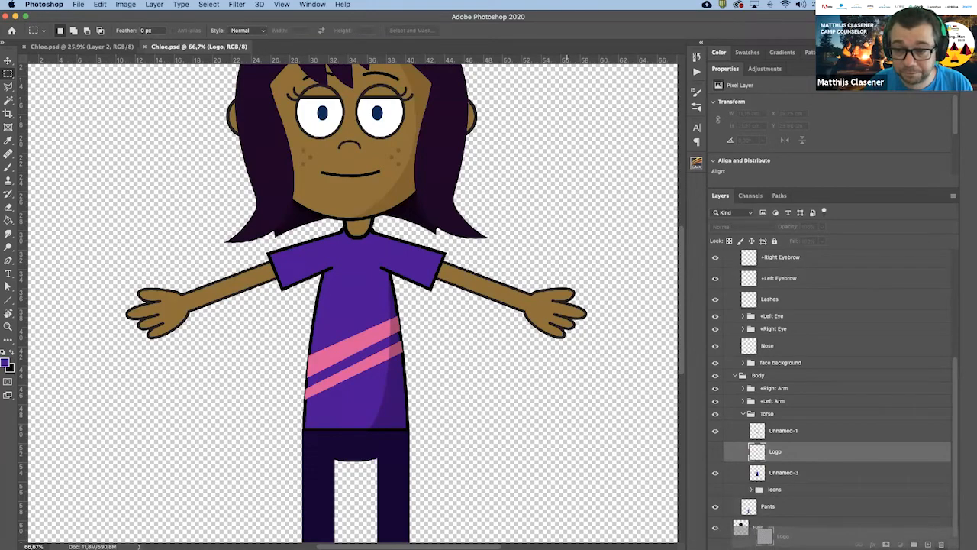
left_click_drag(785, 538, 942, 544)
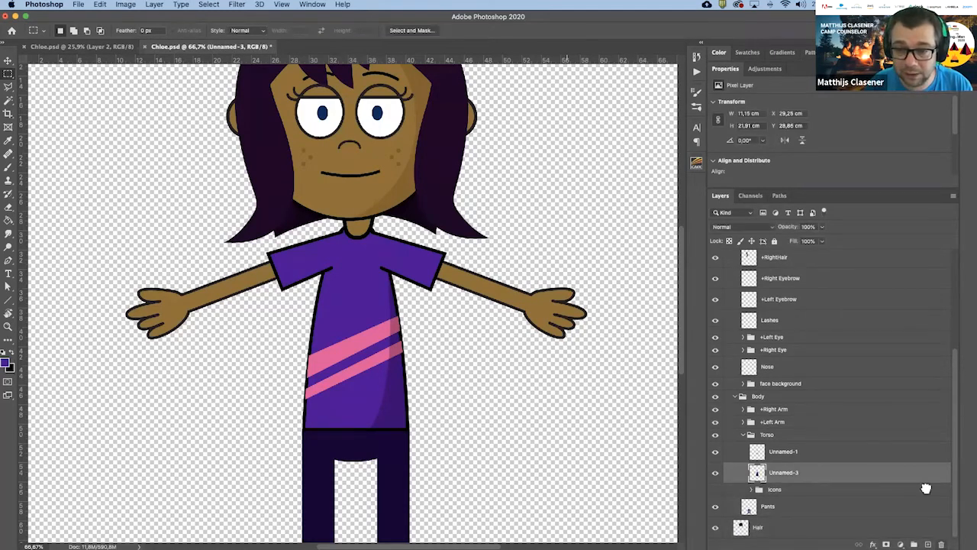
- Select the Unnamed-1 layer in the Torso group and toggle its visibility to see what it contributes
left_click(723, 453)
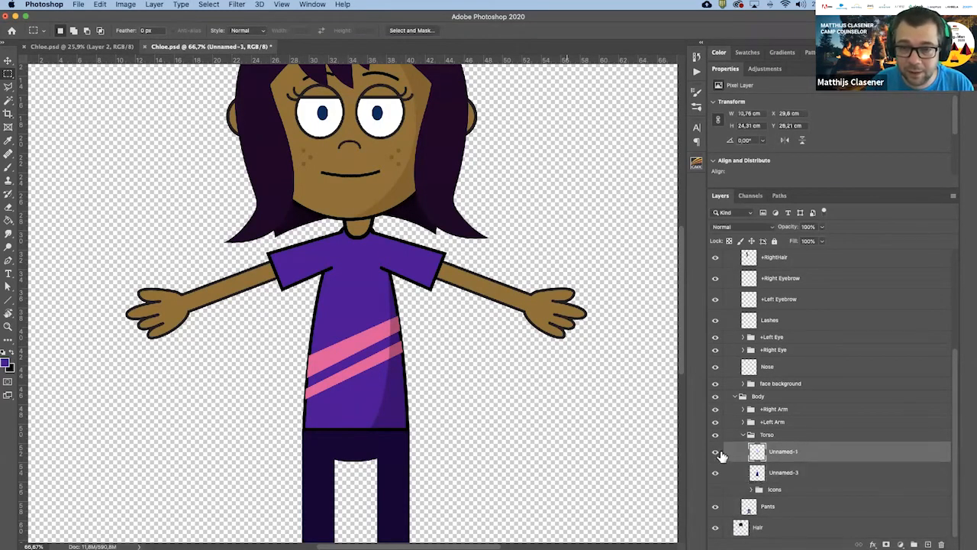
left_click(715, 456)
left_click(716, 455)
left_click(715, 456)
left_click(715, 456)
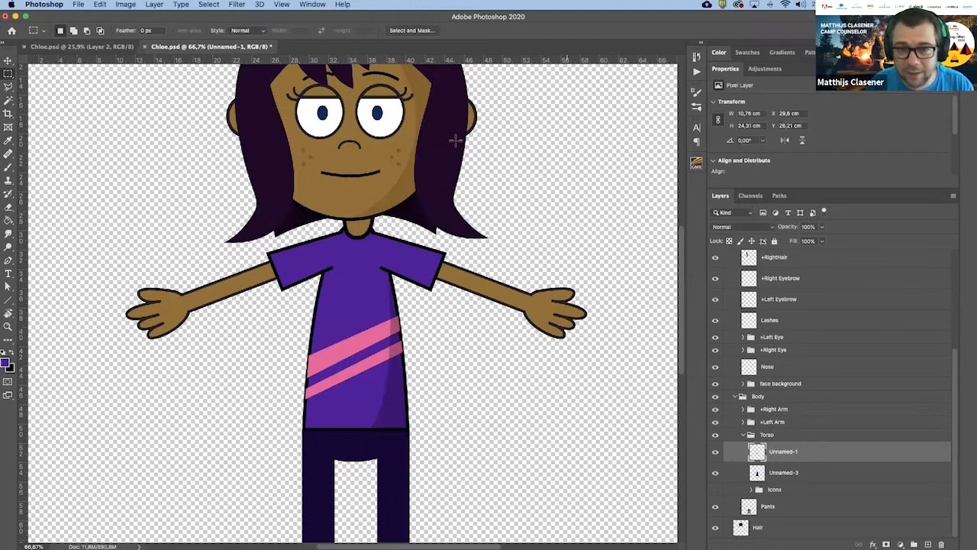
- Delete the +RightHair and +LeftHair layers that frame Chloe's face in the Head group
left_click_drag(957, 372, 955, 262)
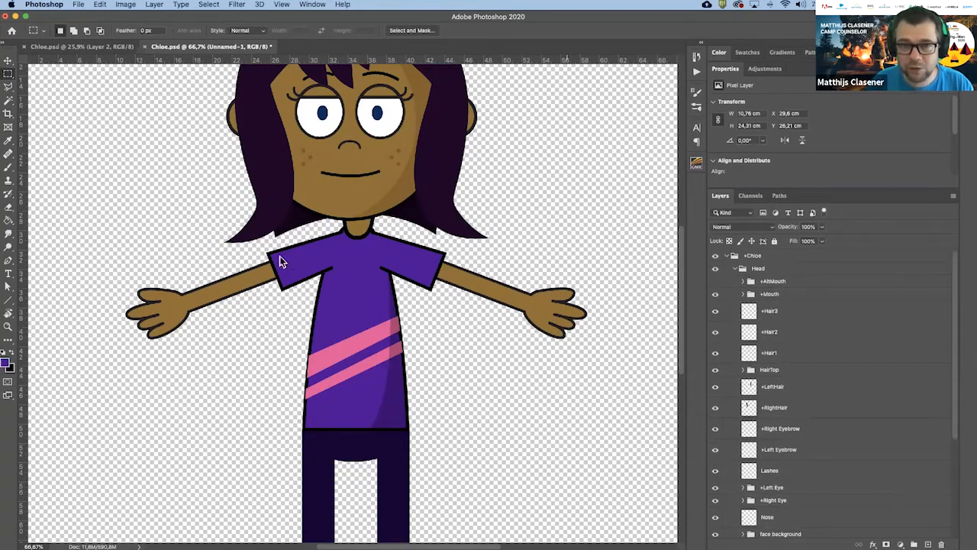
scroll(680, 235, "up", 10)
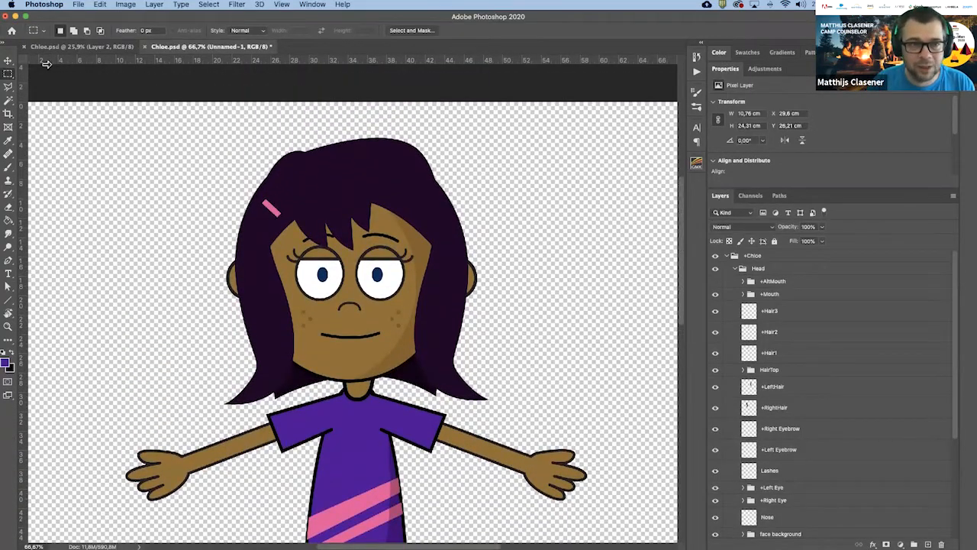
key("v")
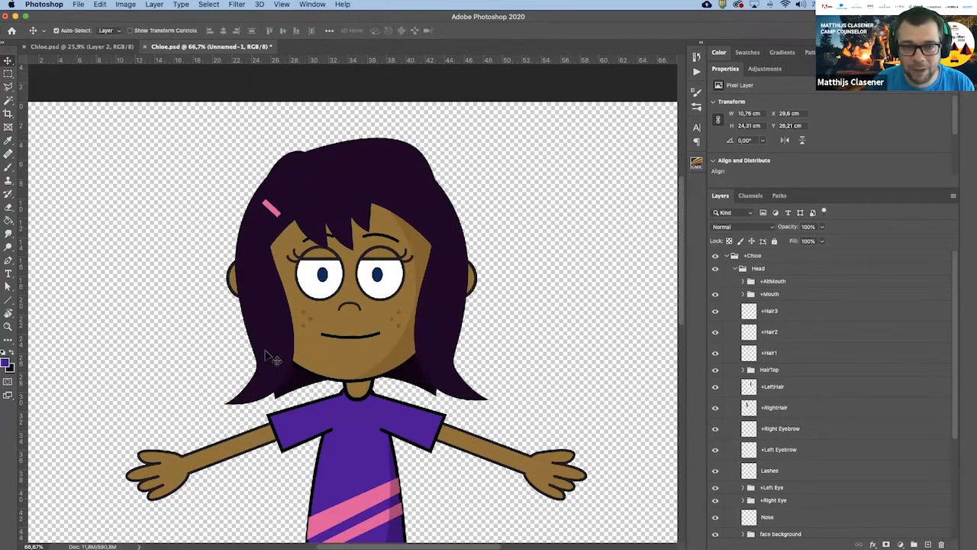
left_click(281, 358)
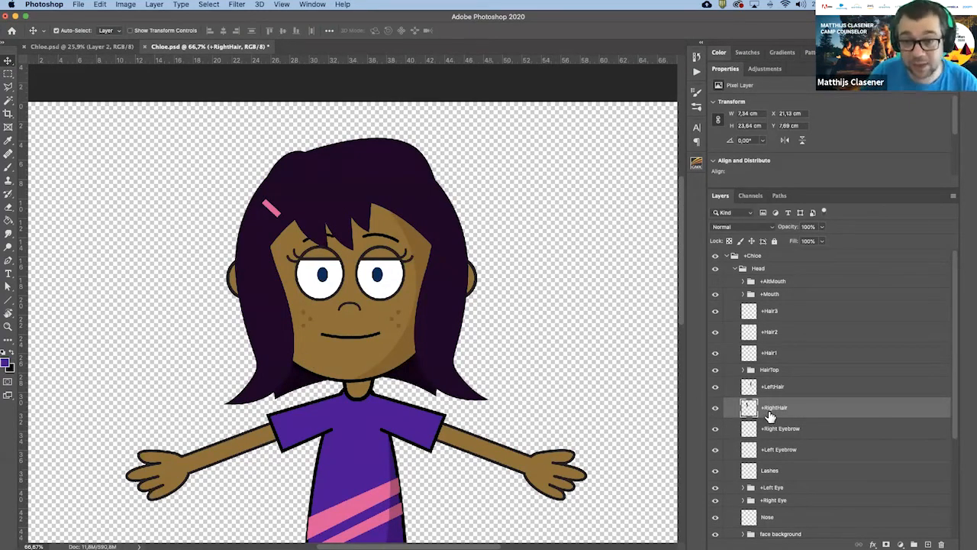
left_click_drag(773, 412, 779, 542)
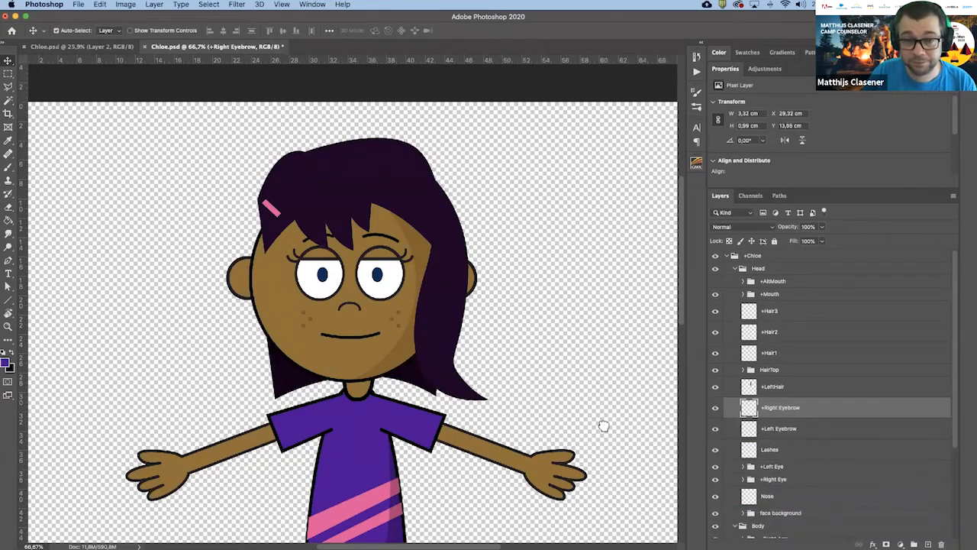
left_click(454, 343)
left_click_drag(807, 390, 807, 539)
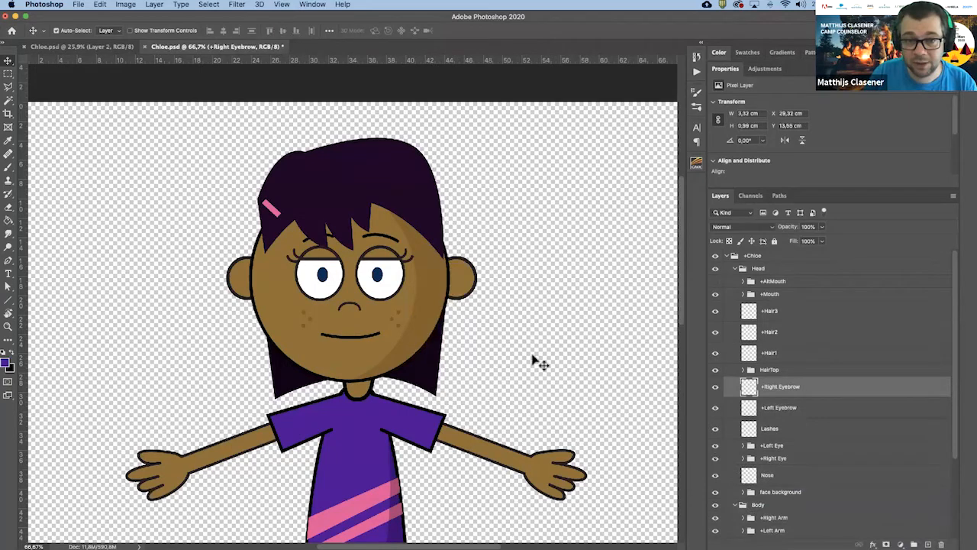
- Delete the Hair layer behind Chloe's head and neck
left_click(433, 386)
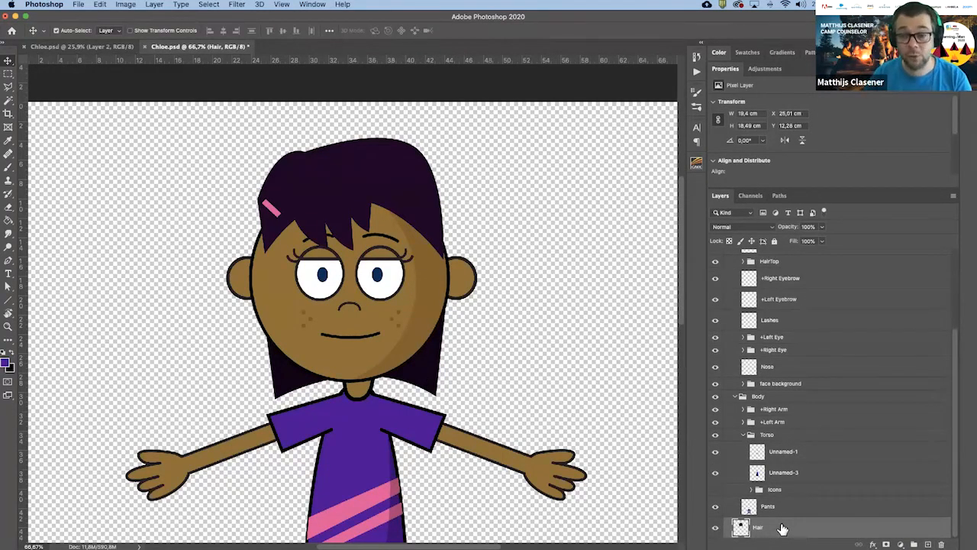
left_click_drag(783, 528, 907, 529)
left_click_drag(744, 527, 748, 532)
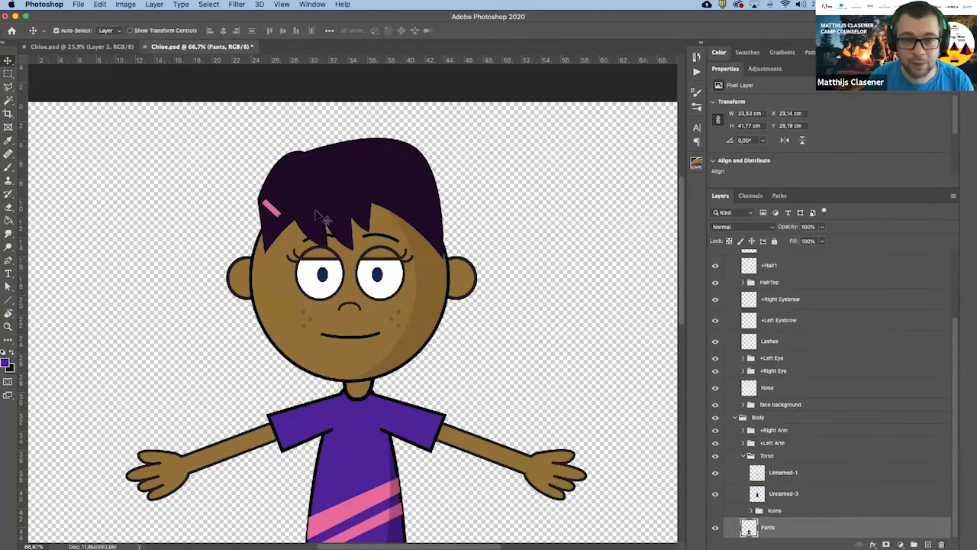
- Check the HairTop group's visibility and delete the pink hair clip's layer, Clip, from it
left_click(281, 216)
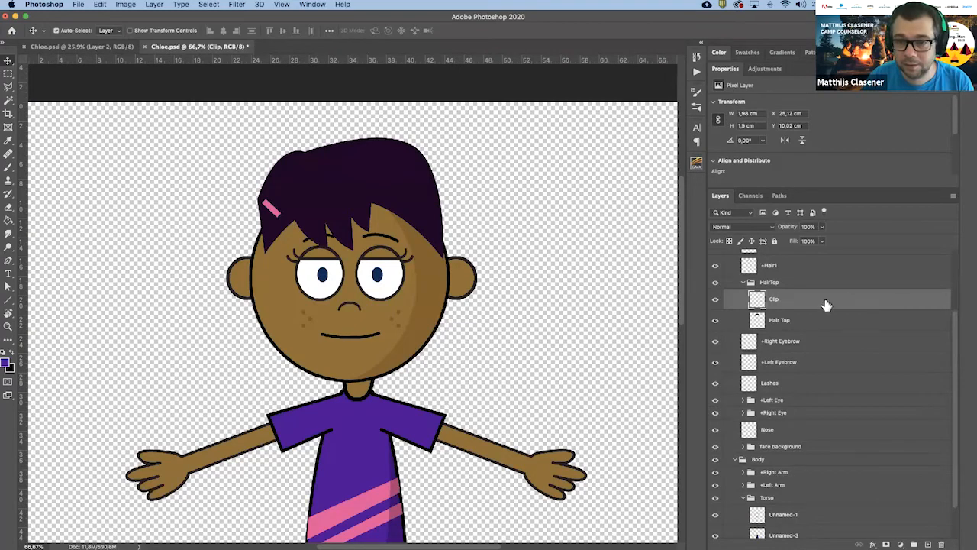
left_click(716, 282)
left_click(715, 282)
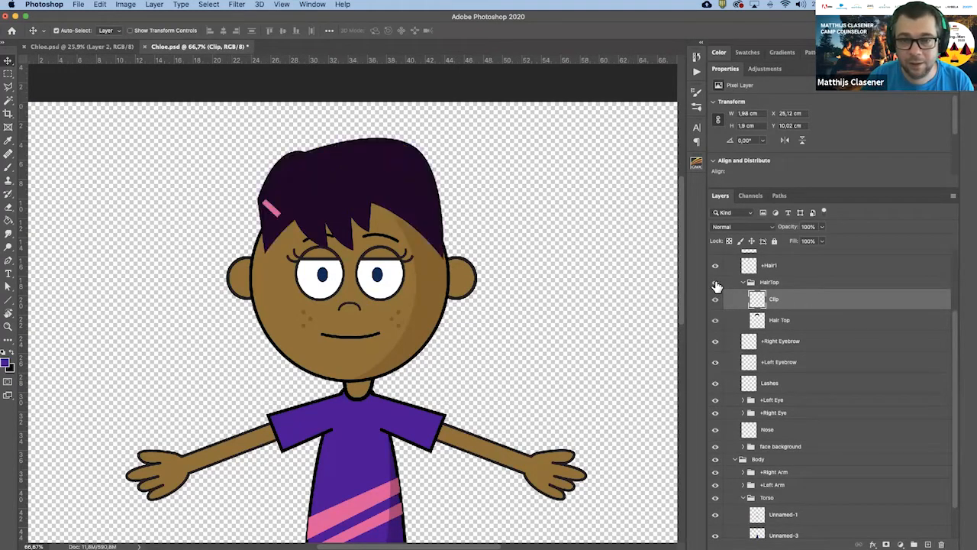
left_click(775, 319)
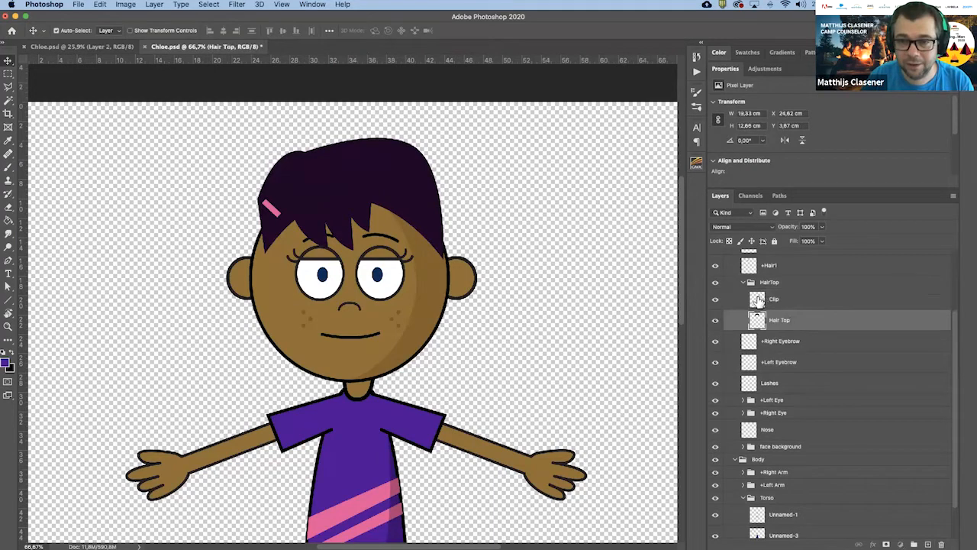
double_click(762, 300)
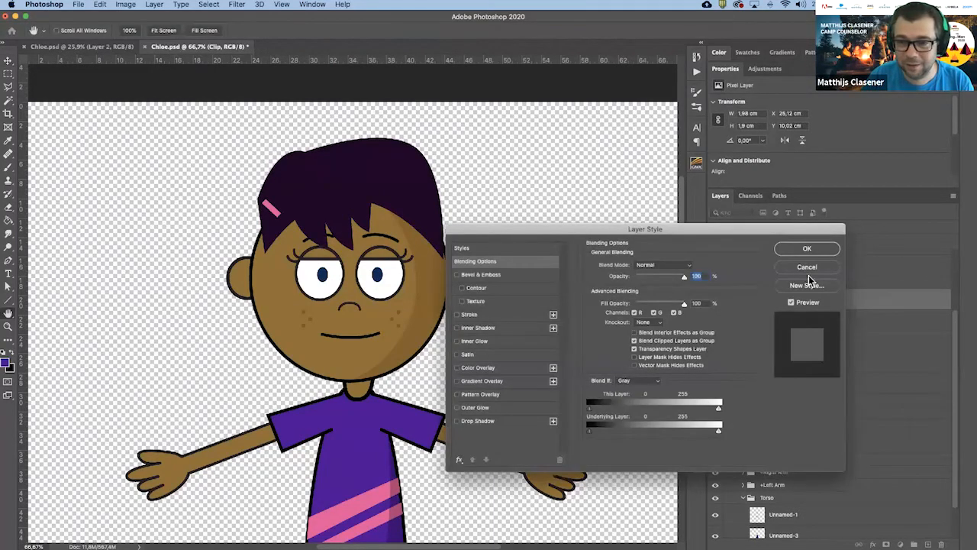
left_click(808, 268)
left_click_drag(763, 297, 941, 544)
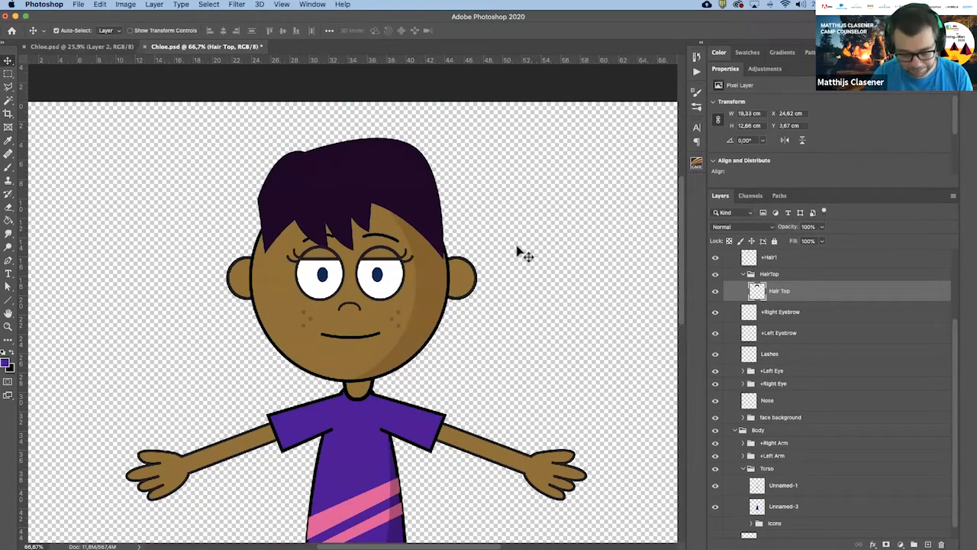
- Save the short-haired Chloe artwork and turn off further nested layer group warnings
key("super+s")
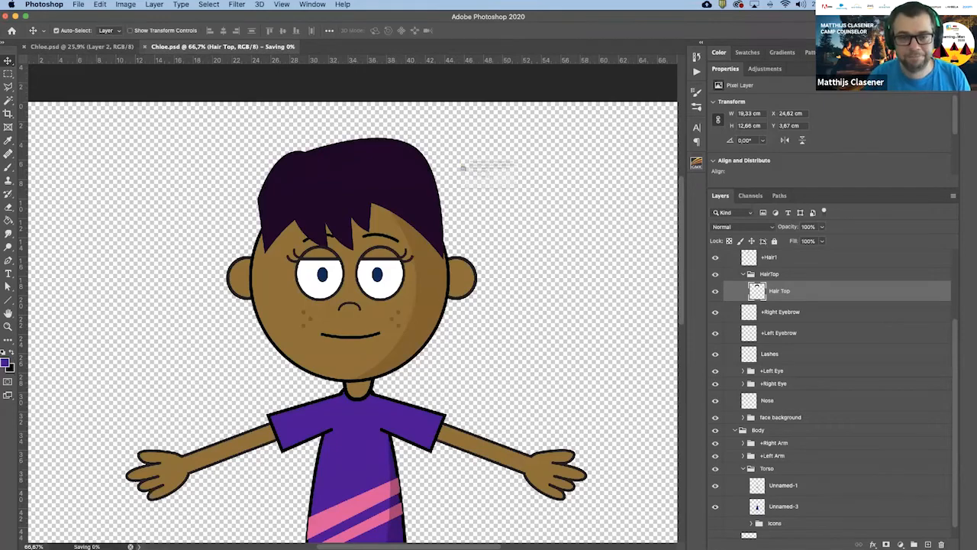
left_click(462, 187)
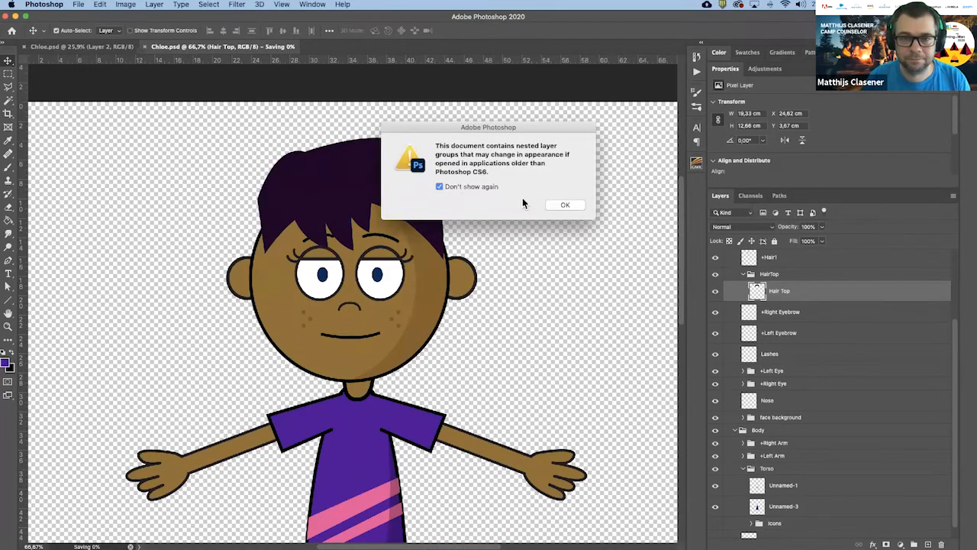
left_click(564, 206)
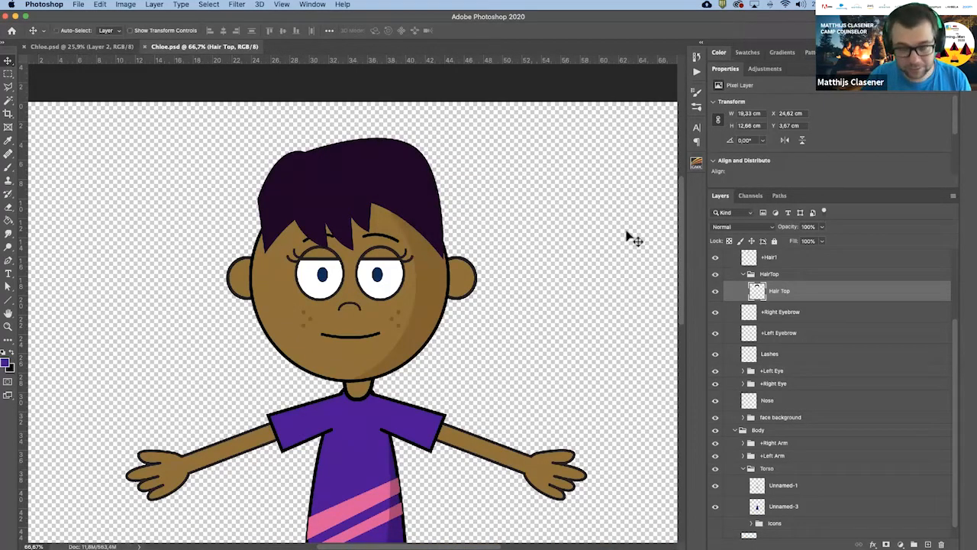
- Switch to Character Animator and open the Record workspace showing the short-haired Chloe scene
mouse_move(534, 538)
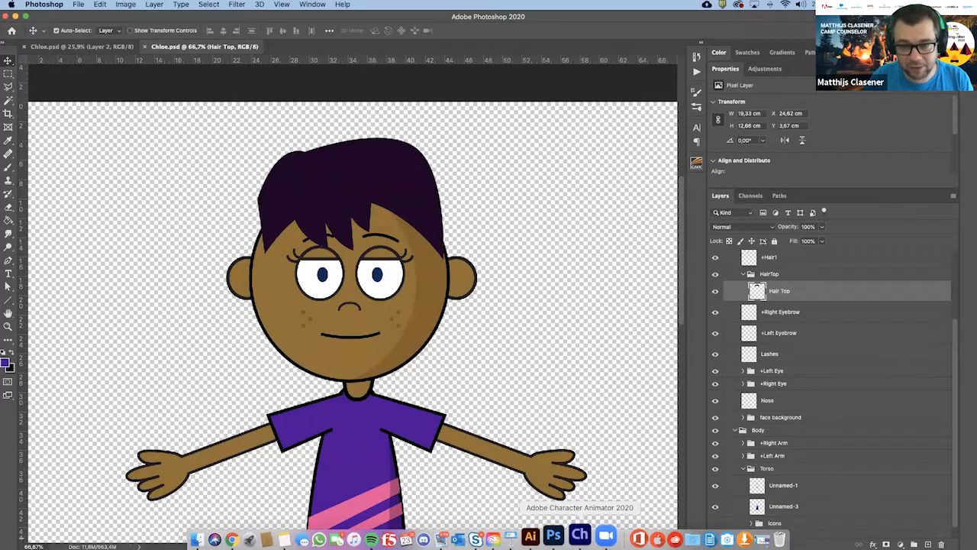
left_click(580, 536)
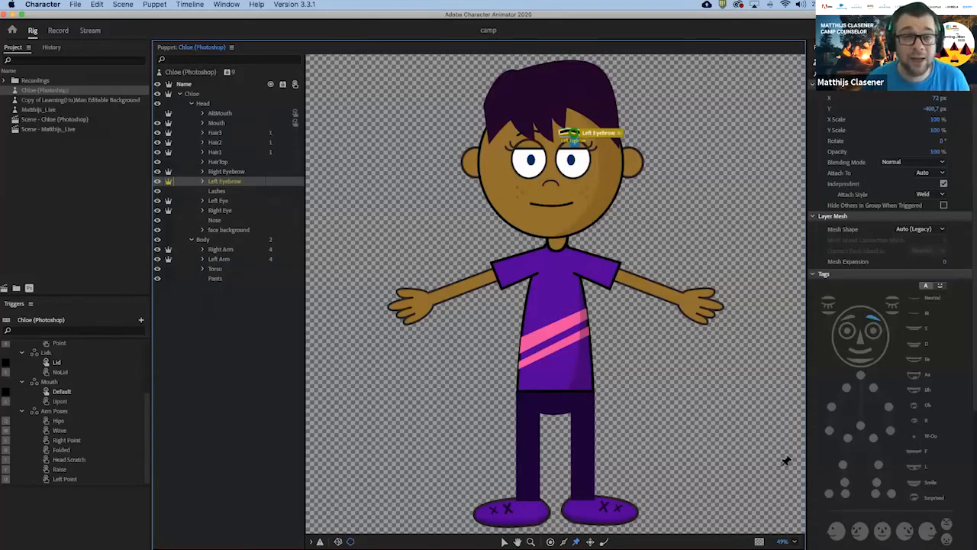
left_click(58, 31)
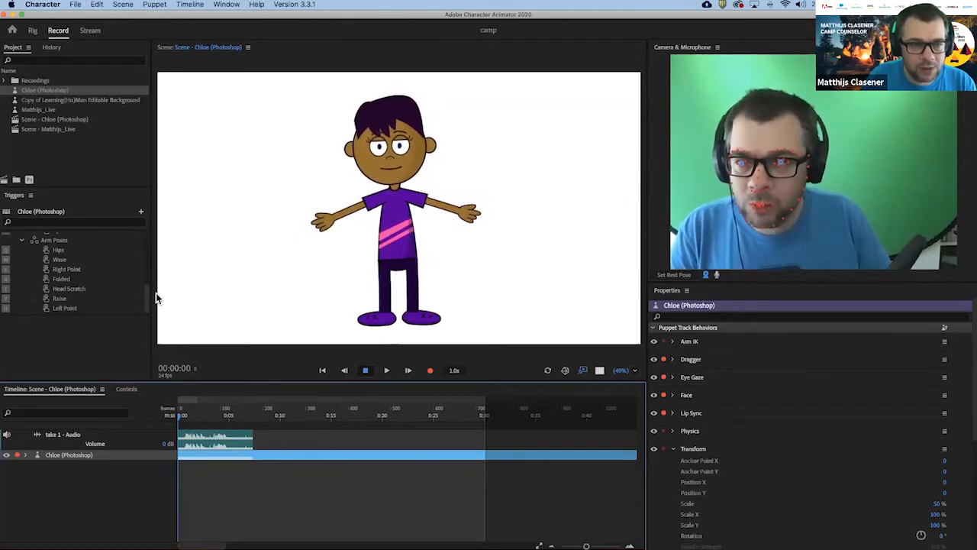
- Test Chloe's Hips and Wave arm poses live and look through her other triggers
scroll(147, 293, "up", 2)
mouse_move(147, 292)
left_mouse_down()
mouse_move(145, 239)
mouse_move(150, 294)
left_mouse_up()
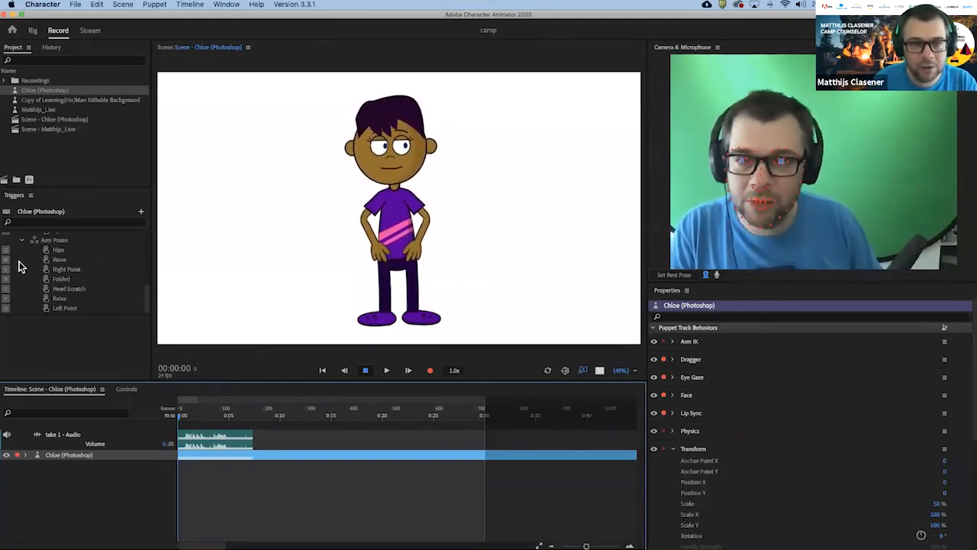
key("w")
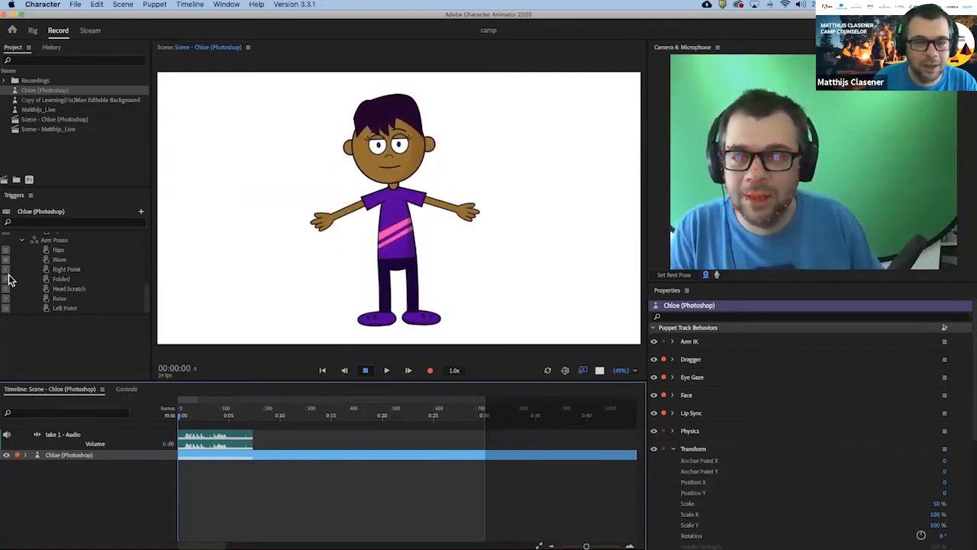
left_click_drag(149, 292, 145, 241)
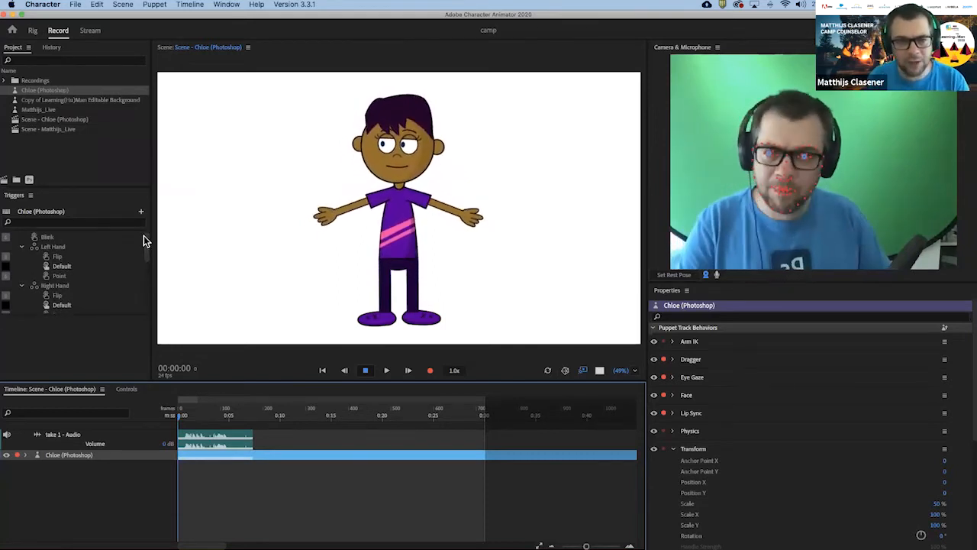
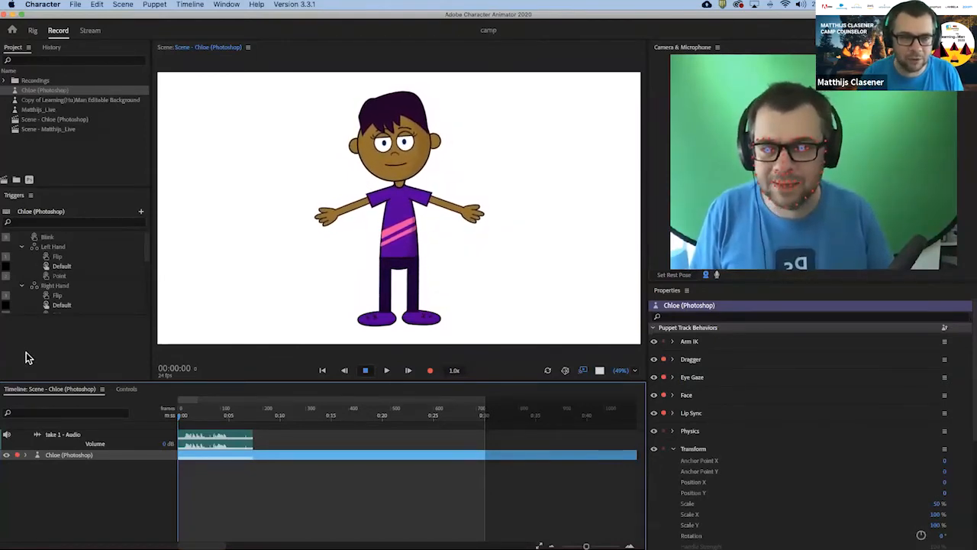
- Import Copy of Learning(Hu)Man Editable Background.jpg from Downloads and place it beneath the Chloe track in the timeline
left_click(76, 5)
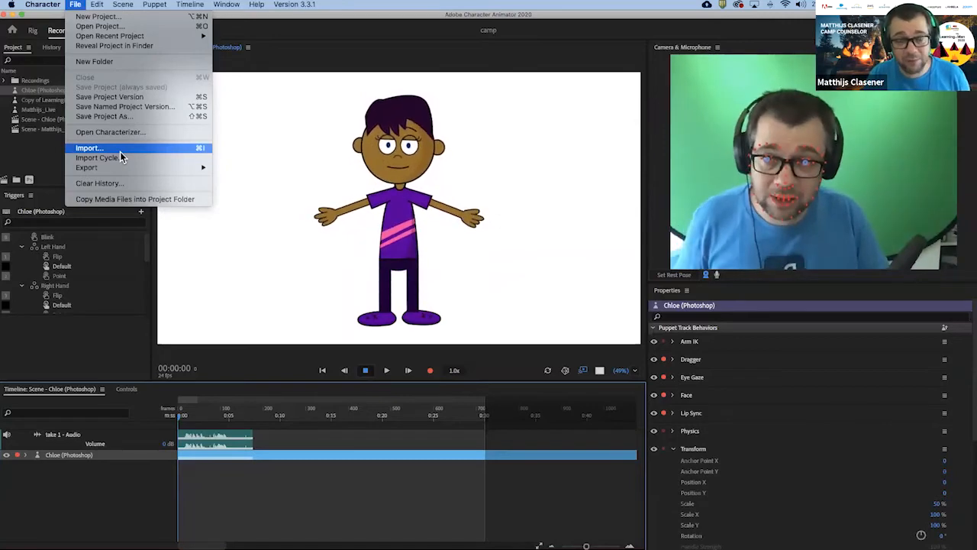
left_click(120, 151)
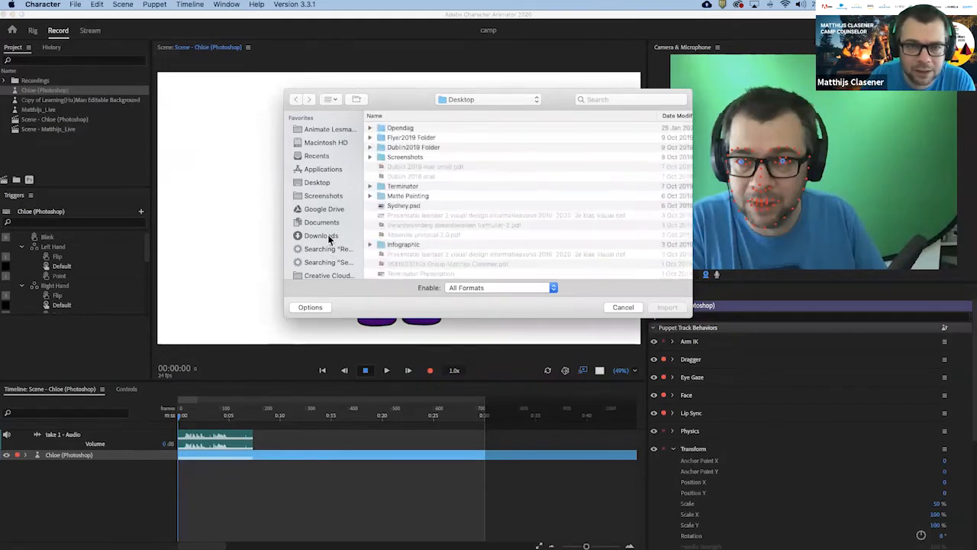
left_click(321, 236)
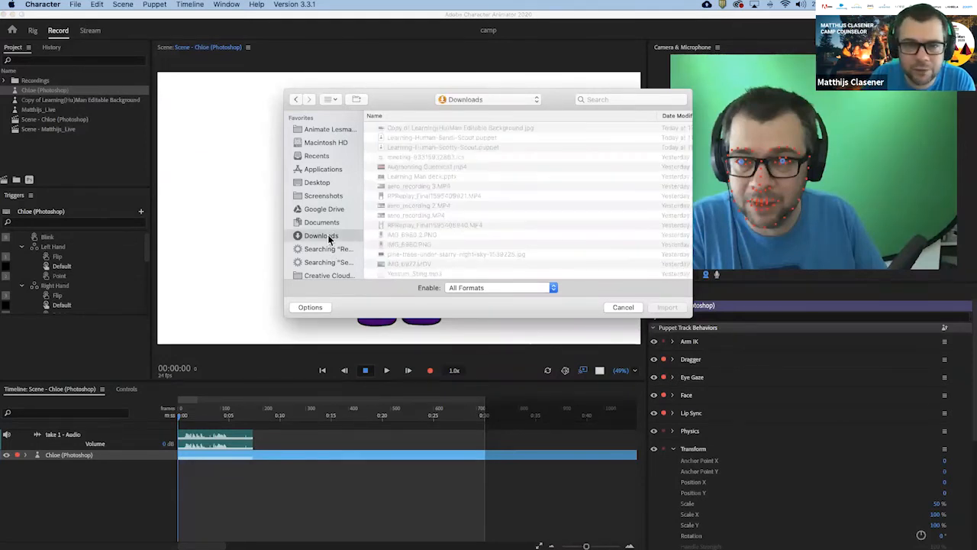
left_click(495, 130)
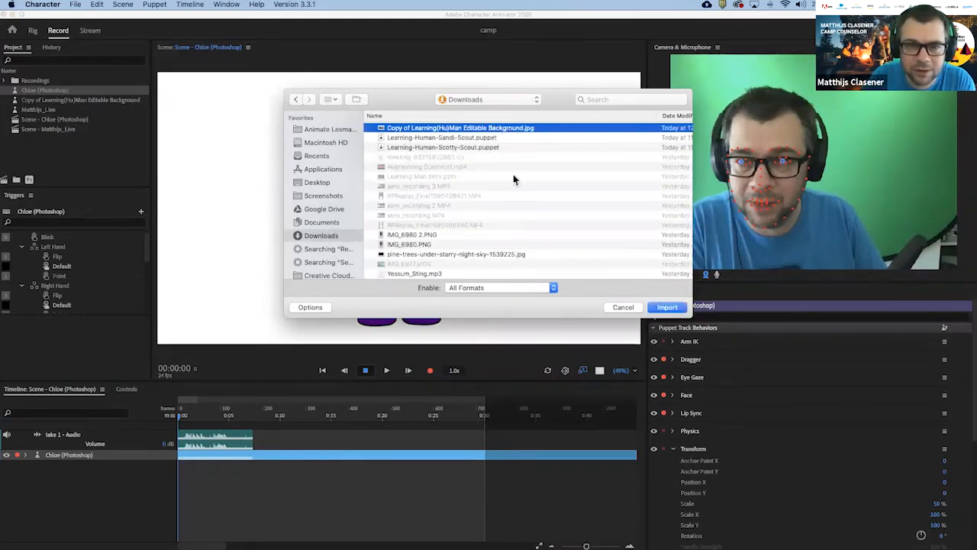
left_click(680, 310)
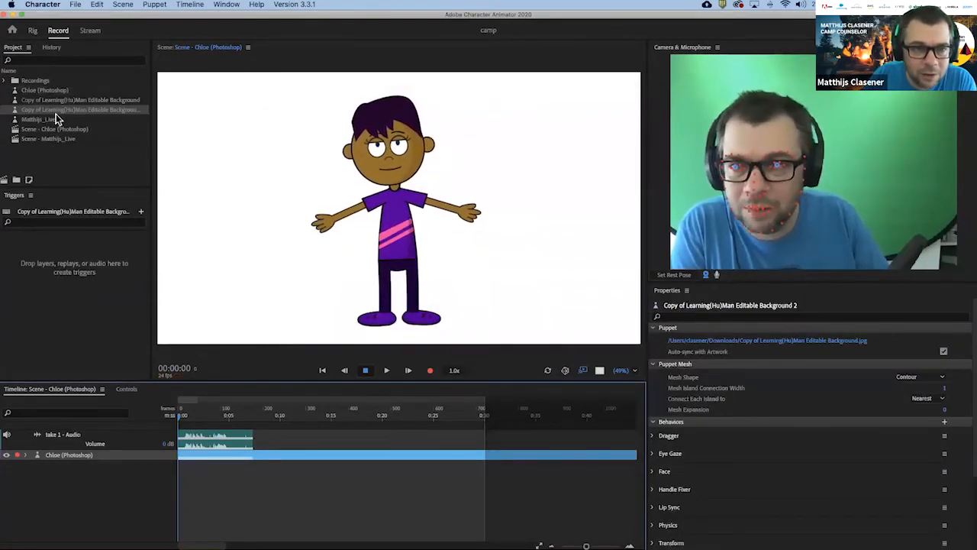
left_click_drag(39, 109, 85, 457)
left_click_drag(75, 473, 75, 473)
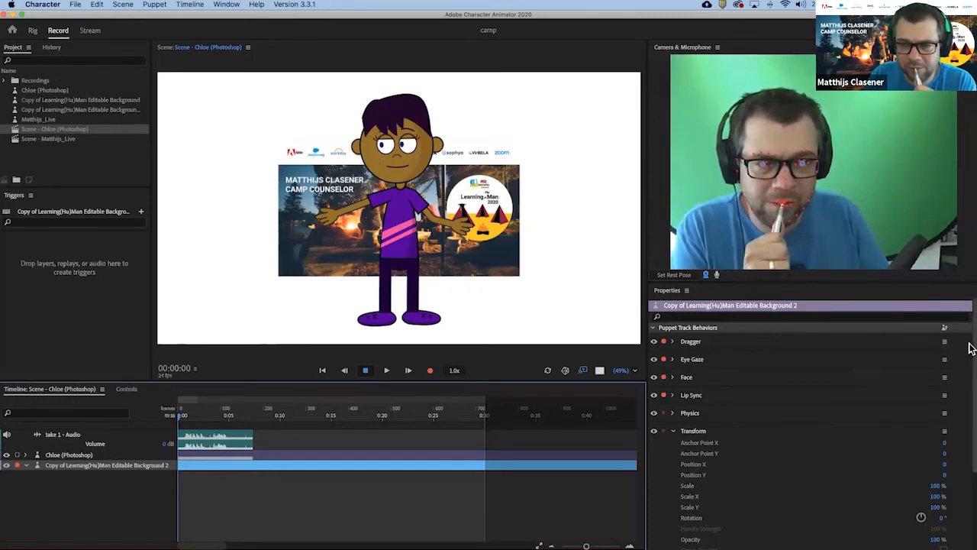
- Scale the background to 200% and check Chloe's recorded take in front of it through to the end of the audio
mouse_move(969, 349)
left_mouse_down()
mouse_move(969, 403)
mouse_move(970, 331)
left_mouse_up()
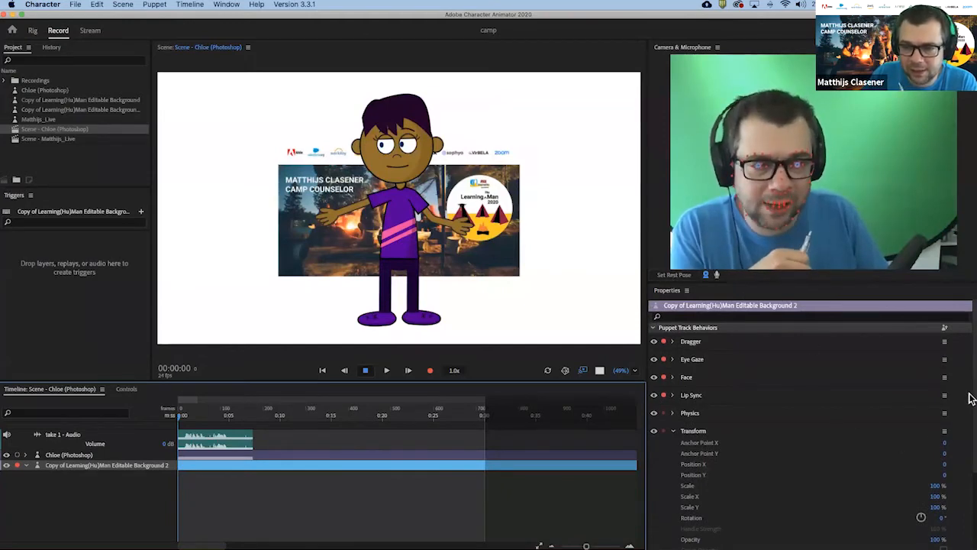
scroll(969, 426, "down", 3)
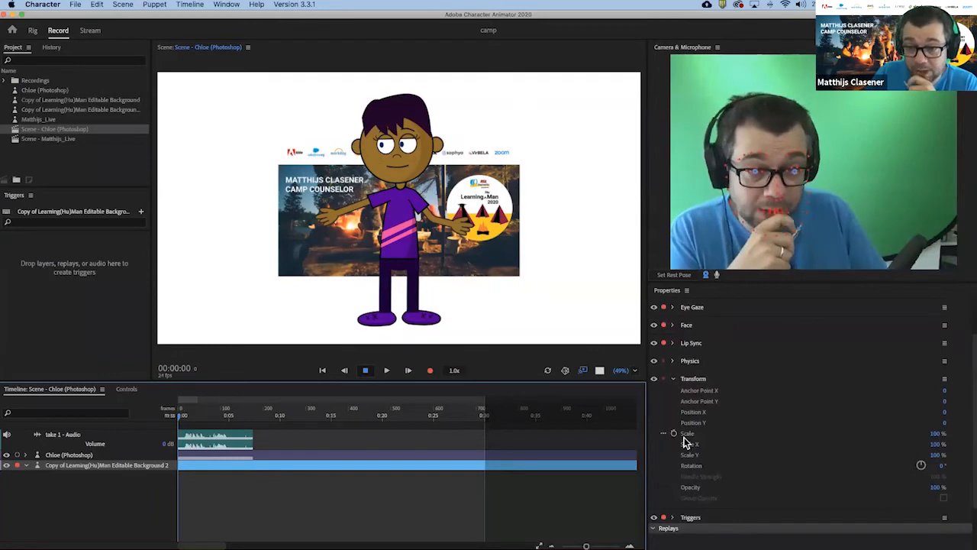
left_click_drag(934, 434, 976, 436)
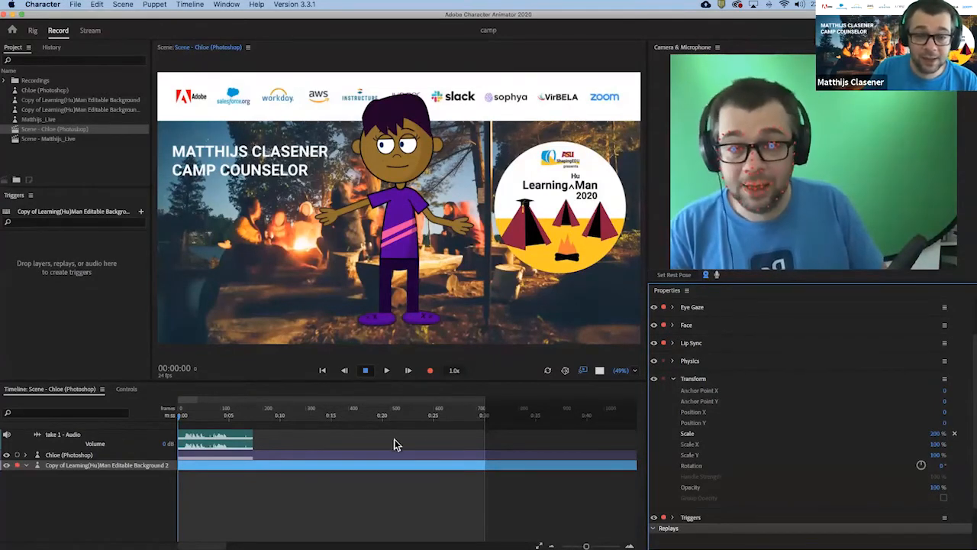
left_click(228, 416)
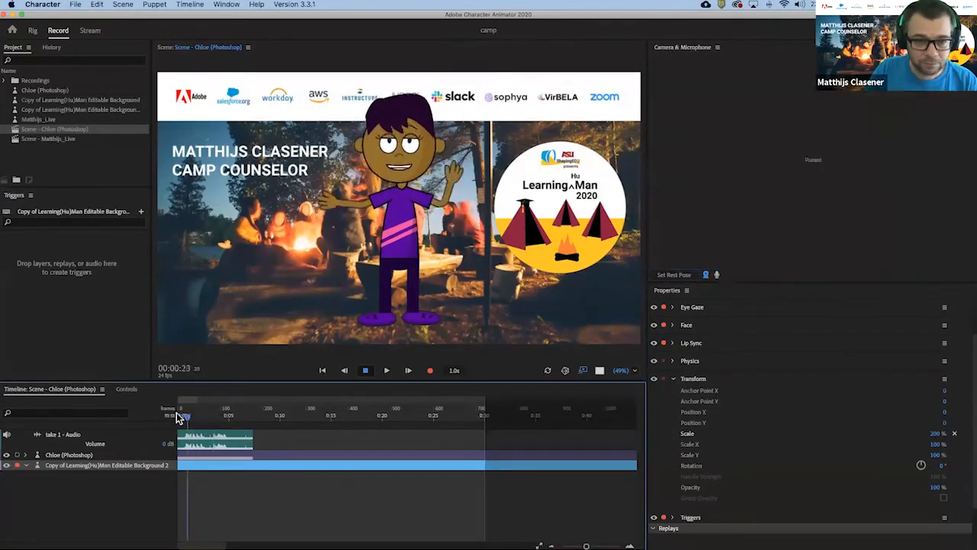
left_click(253, 416)
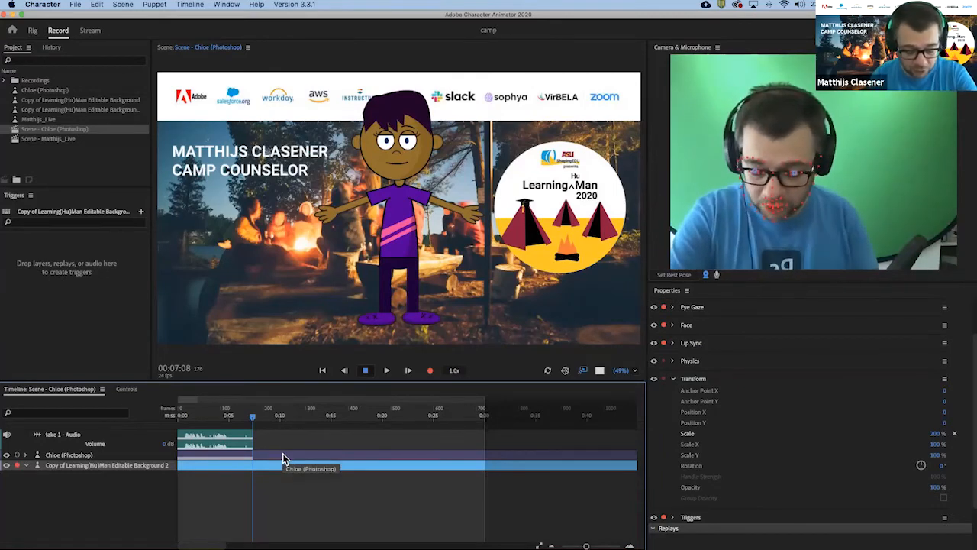
- Open the Adobe Dynamic Link export help and read through the page on exporting a scene or puppet
left_click(76, 6)
mouse_move(90, 170)
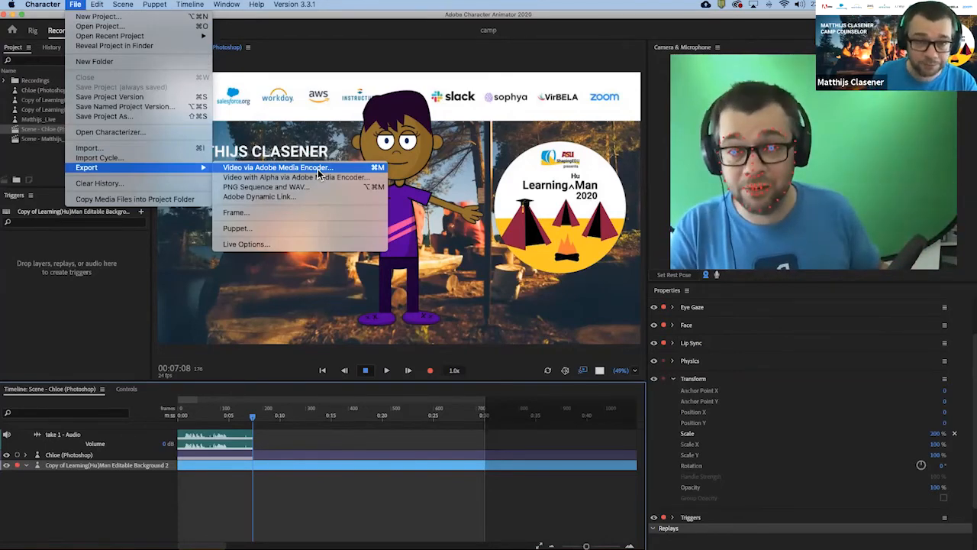
left_click(283, 199)
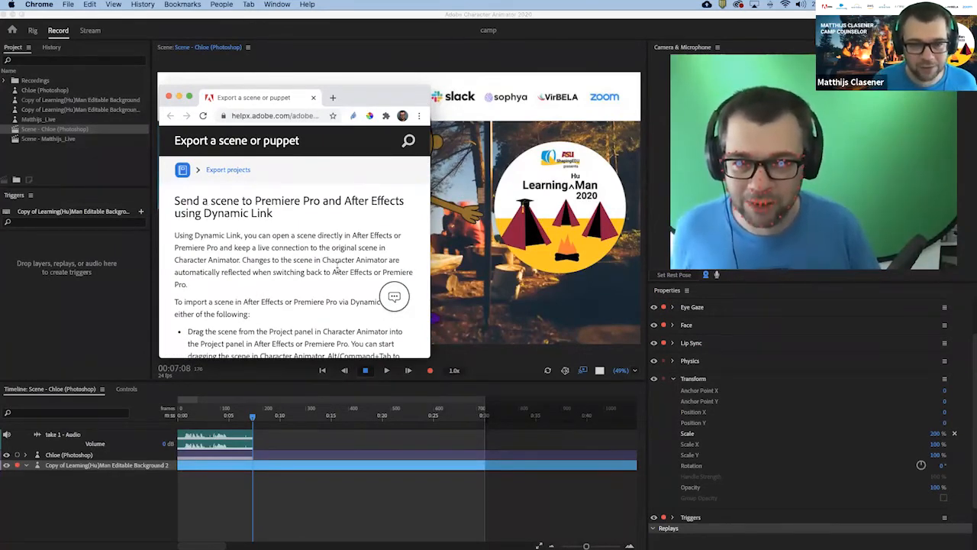
left_click_drag(430, 358, 588, 449)
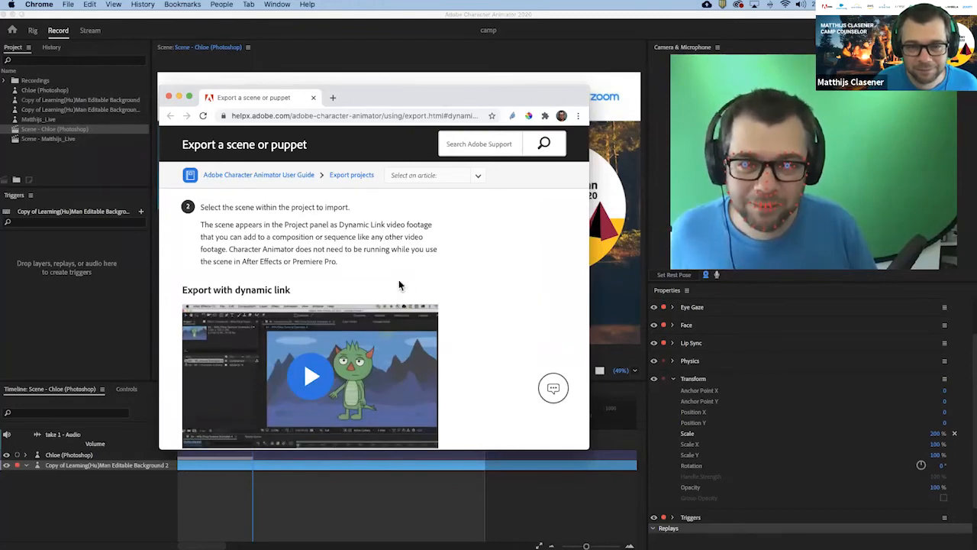
scroll(398, 284, "down", 3)
scroll(399, 284, "down", 5)
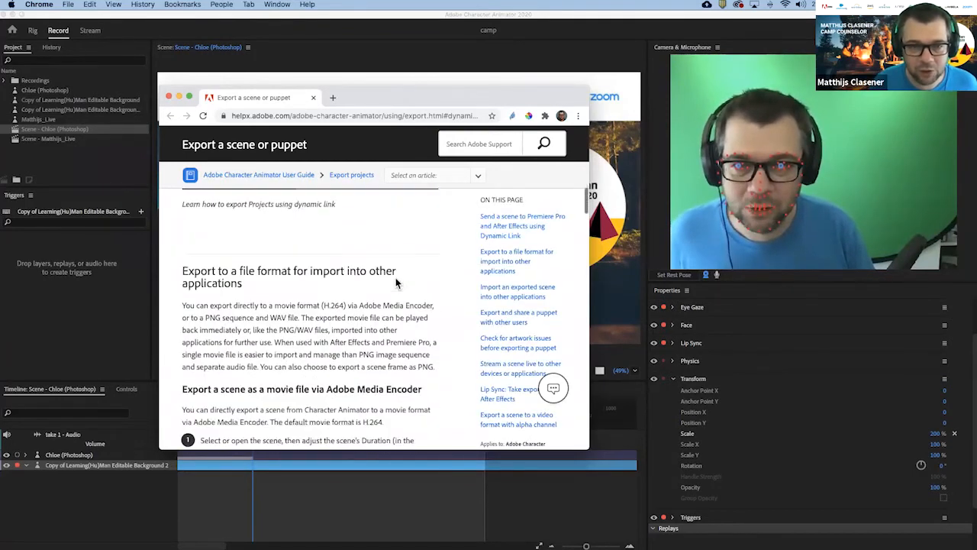
scroll(395, 277, "down", 15)
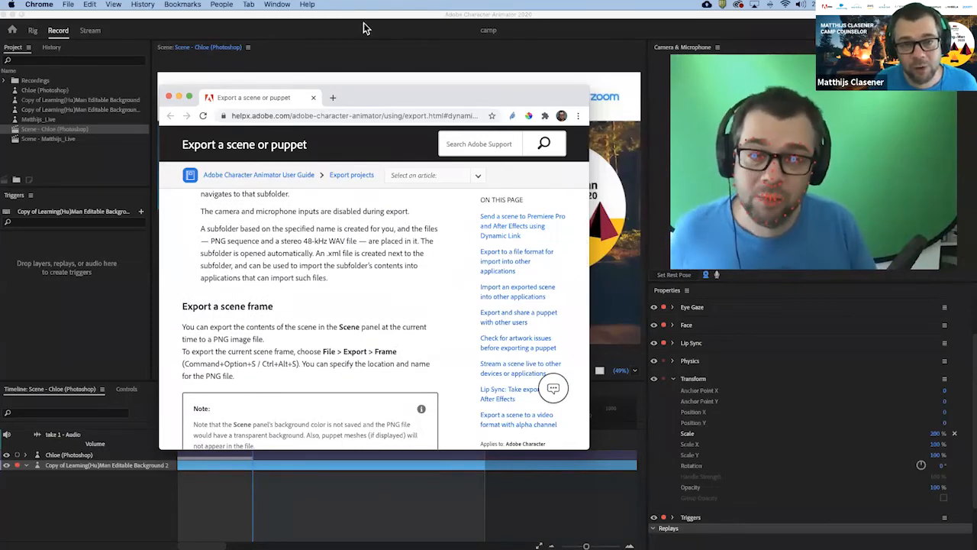
- Export the Chloe scene from Character Animator as H.264 video via Adobe Media Encoder, saved as TestCamp on the Desktop
left_click(146, 24)
left_click(78, 6)
mouse_move(124, 168)
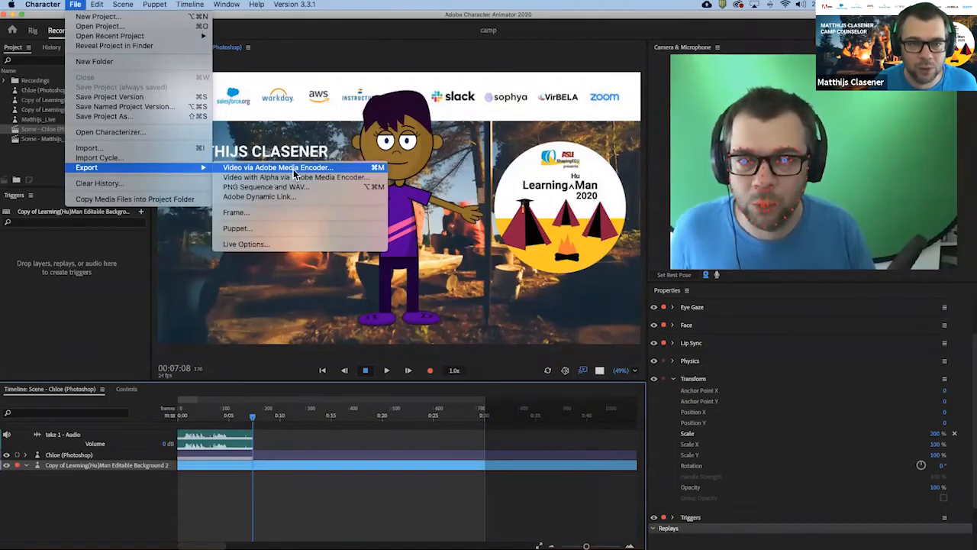
left_click(294, 175)
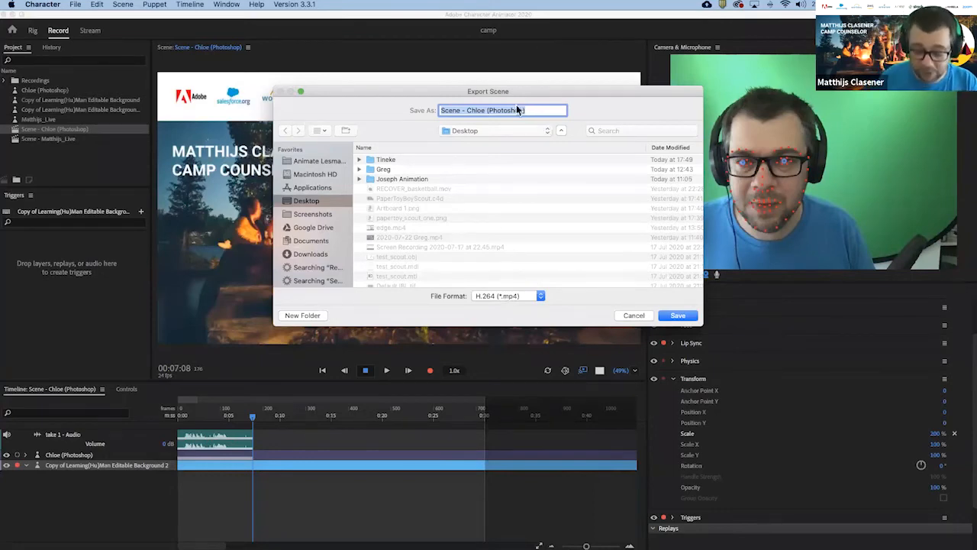
type("Test")
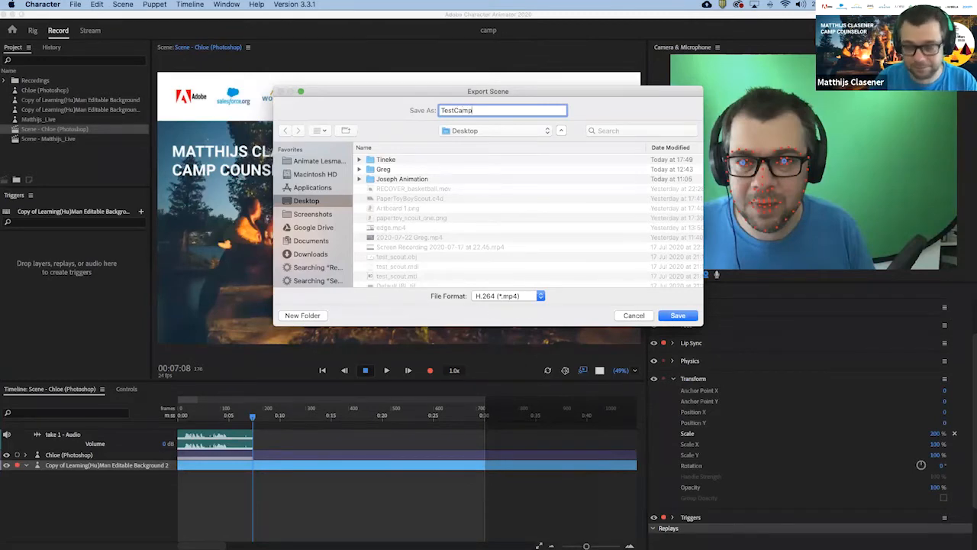
type("Camp")
key("Return")
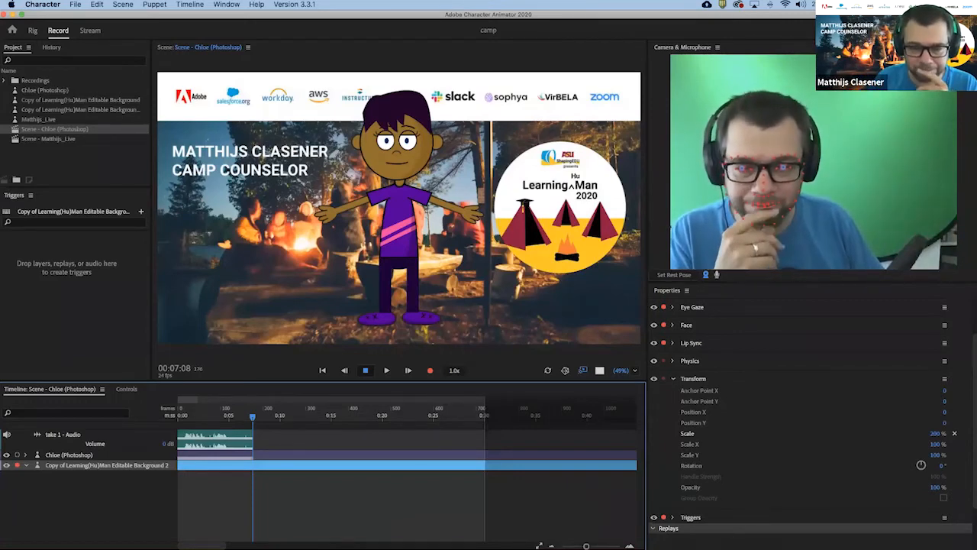
- Switch to Media Encoder, start encoding the queued TestCamp.mp4 and allow access to the Downloads folder
left_click(497, 532)
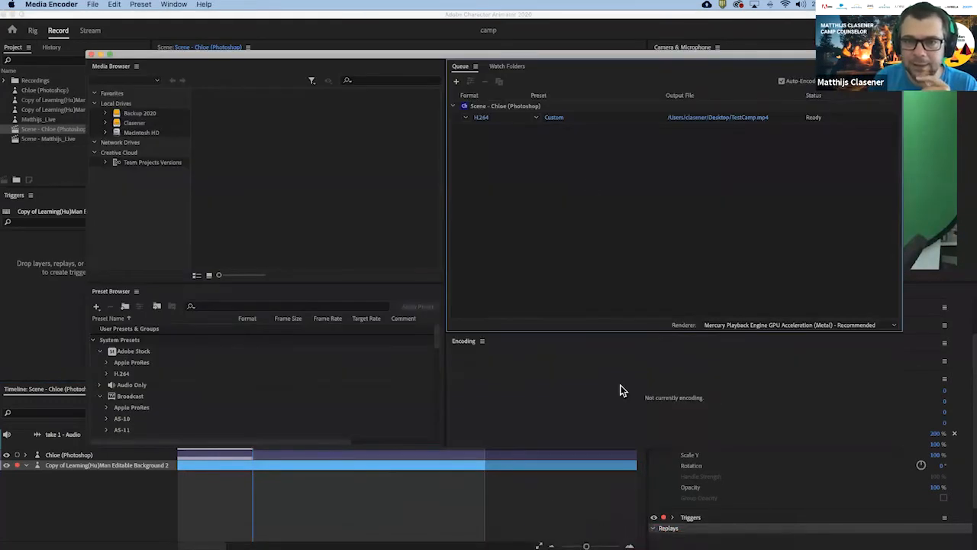
mouse_move(610, 52)
left_mouse_down()
mouse_move(605, 34)
mouse_move(600, 53)
left_mouse_up()
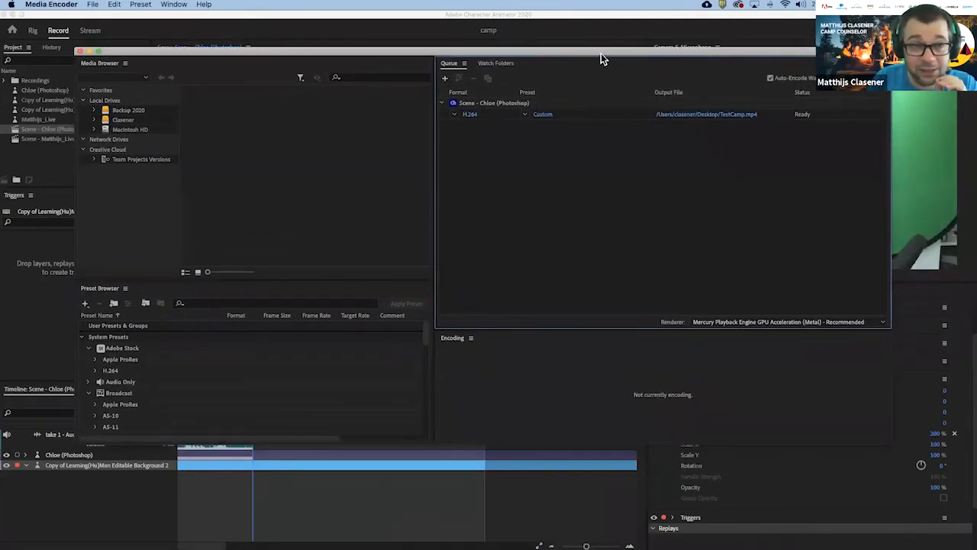
left_click_drag(601, 53, 599, 81)
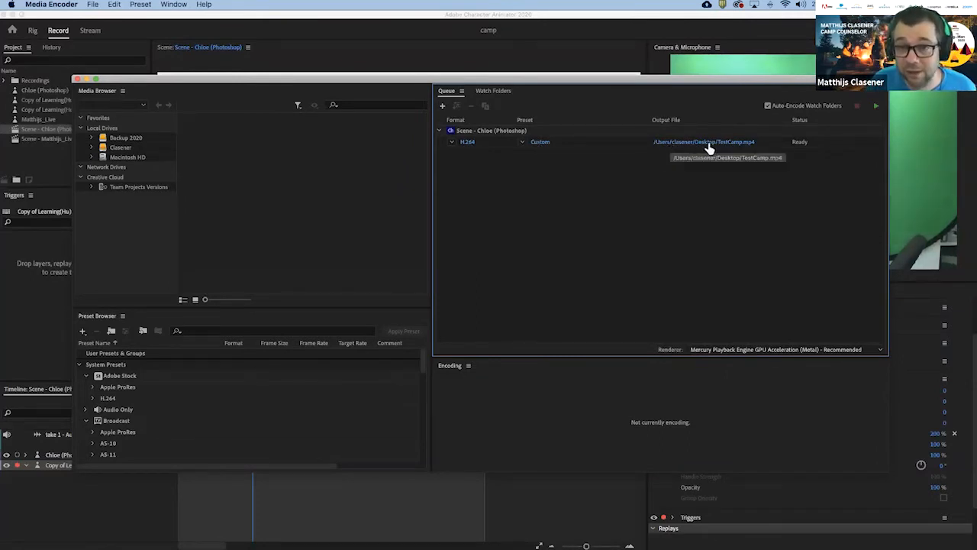
left_click(877, 106)
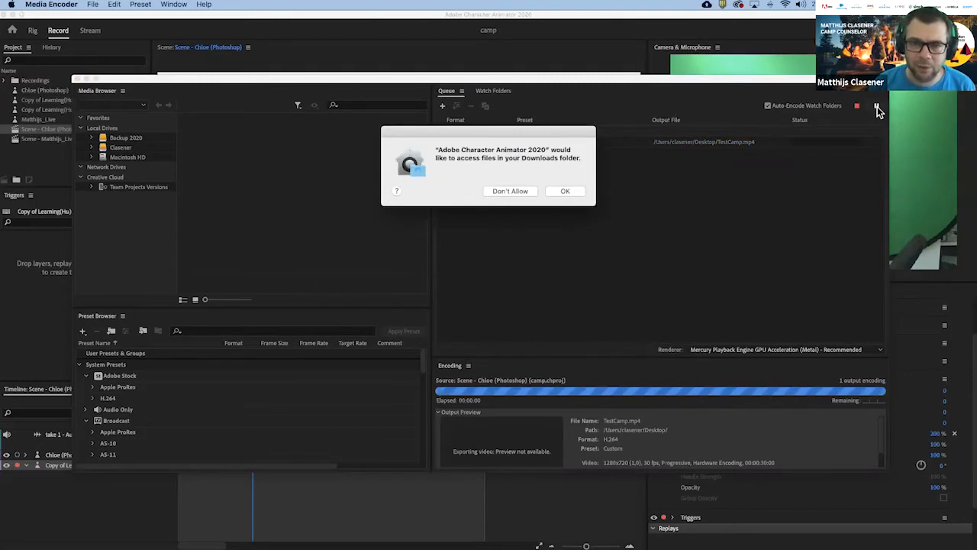
left_click(565, 191)
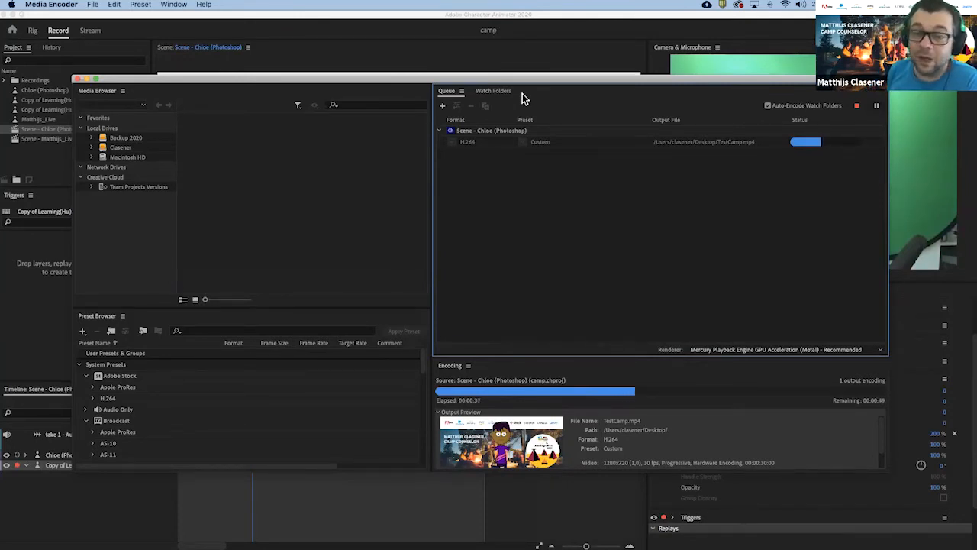
- Return to Character Animator and deselect the background track in the timeline
left_click(614, 18)
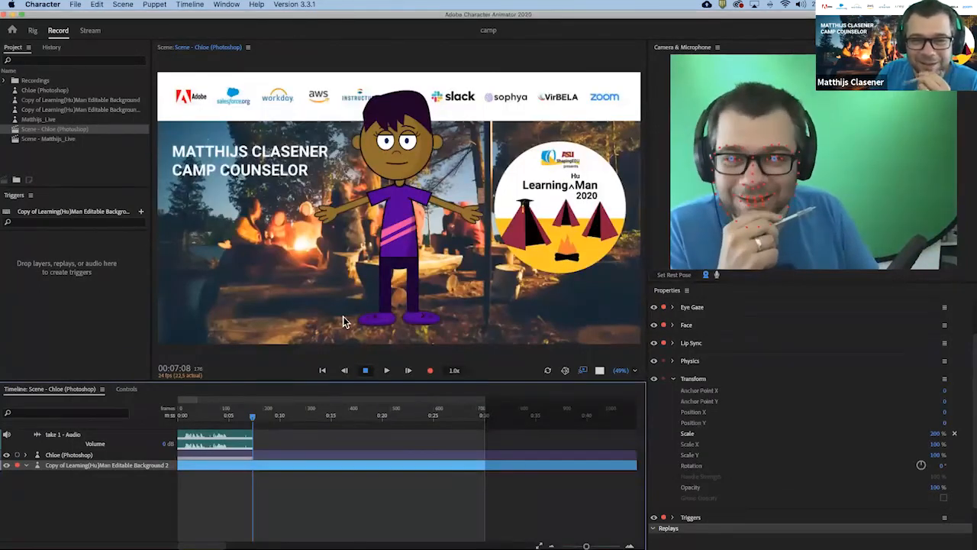
mouse_move(618, 546)
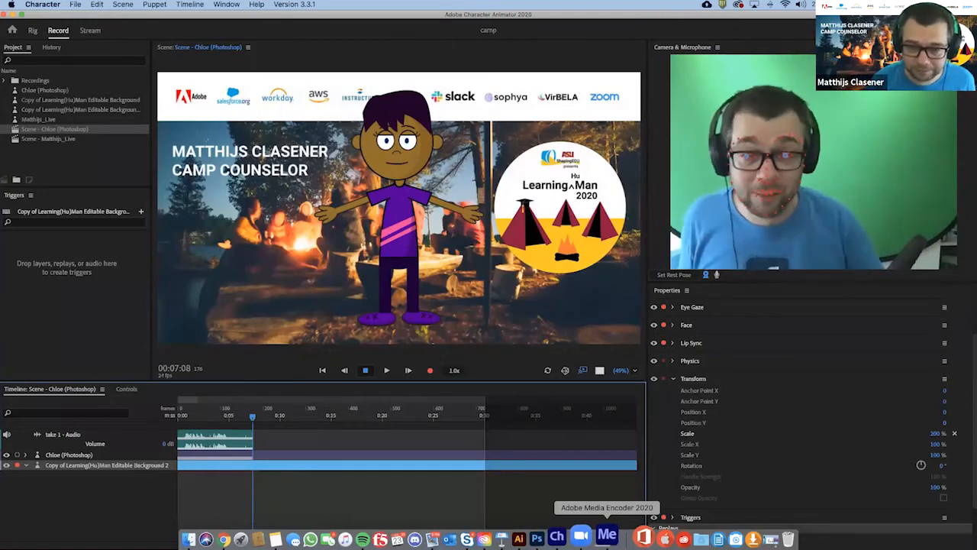
left_click(426, 506)
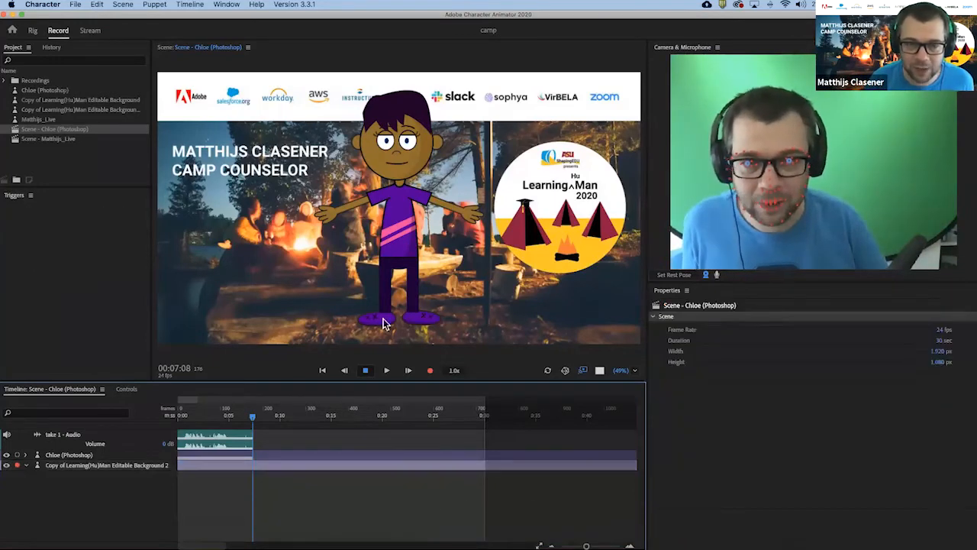
- Move the Chloe puppet towards the logo with Position X 358 and enlarge it to a Scale of 105%
left_click(405, 234)
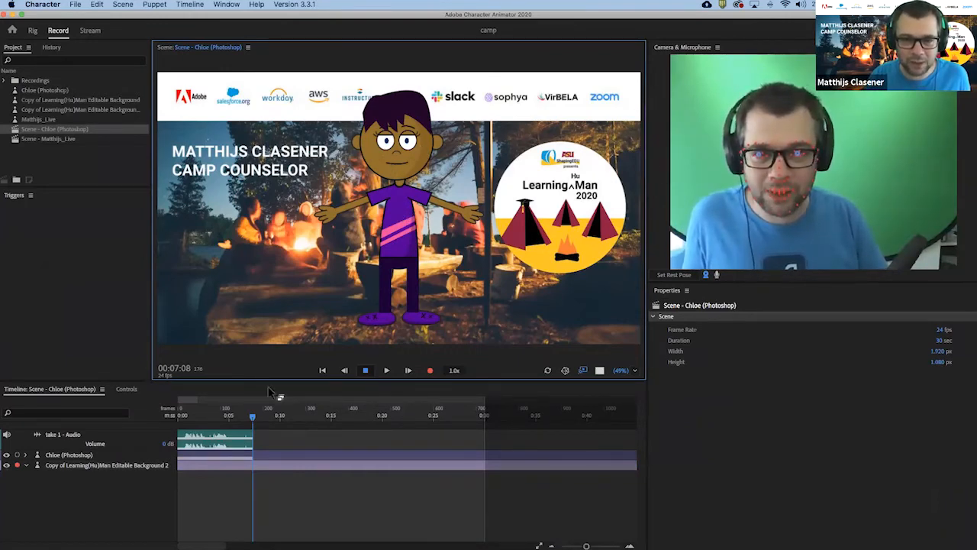
left_click(82, 456)
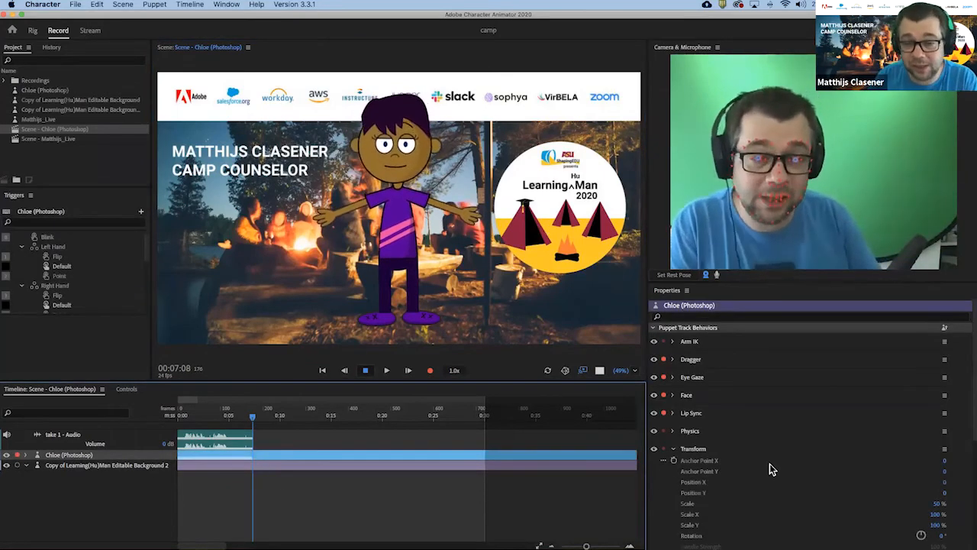
scroll(769, 463, "down", 3)
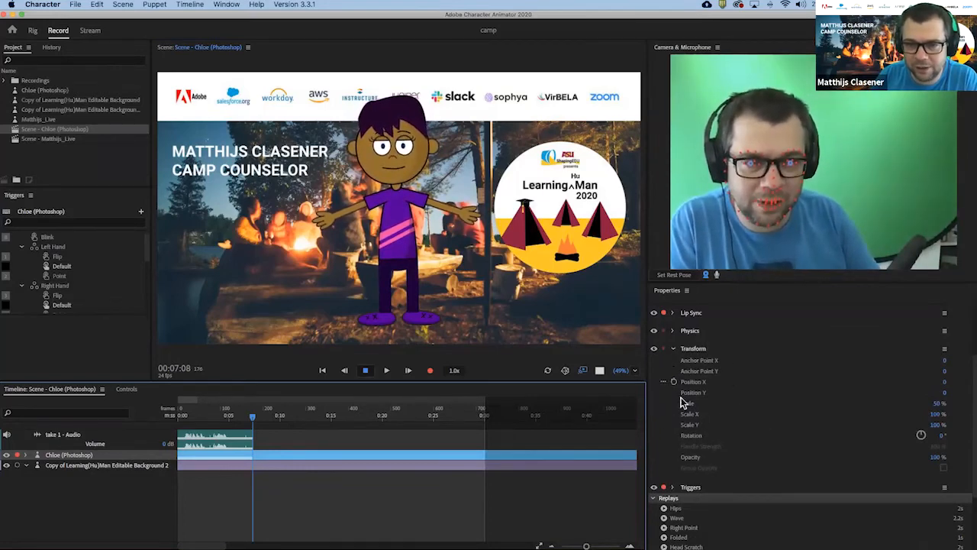
left_click(960, 388)
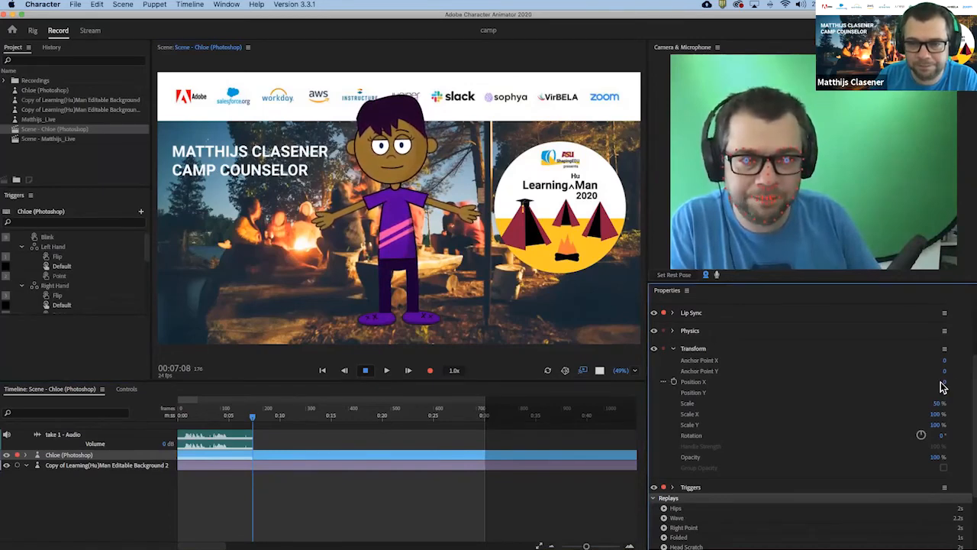
left_click_drag(960, 381, 973, 381)
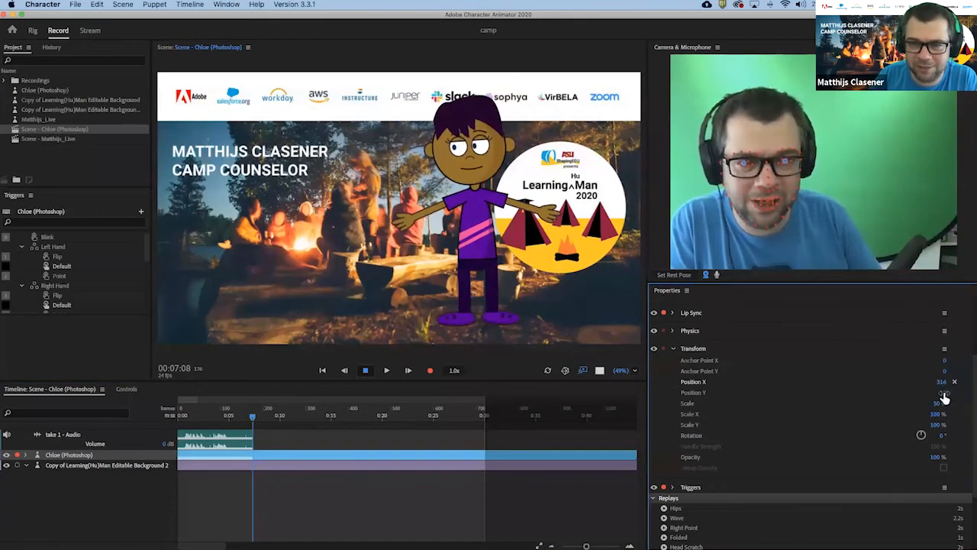
left_click_drag(945, 393, 961, 392)
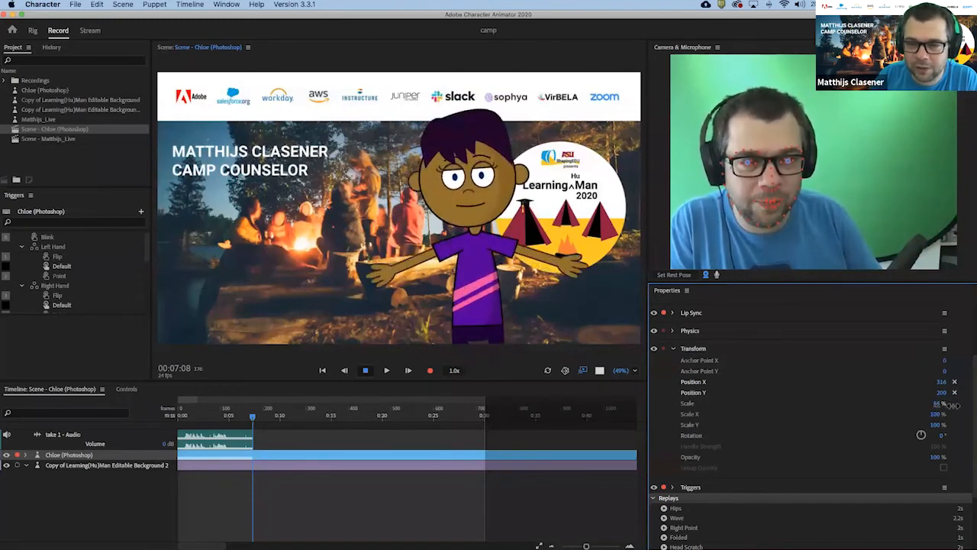
left_click_drag(949, 403, 956, 402)
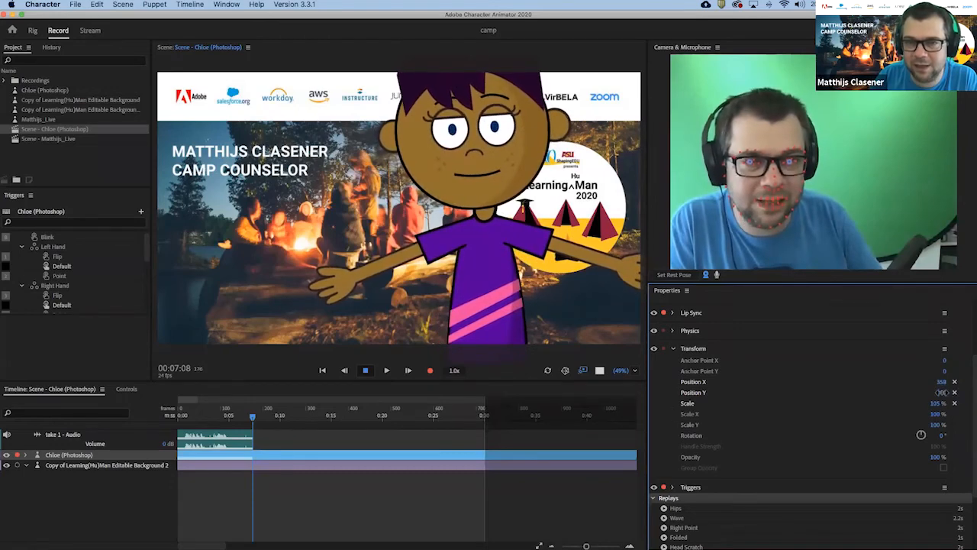
- Shift the enlarged Chloe puppet down and slightly left within the scene, then deselect its track
left_click_drag(942, 393, 932, 392)
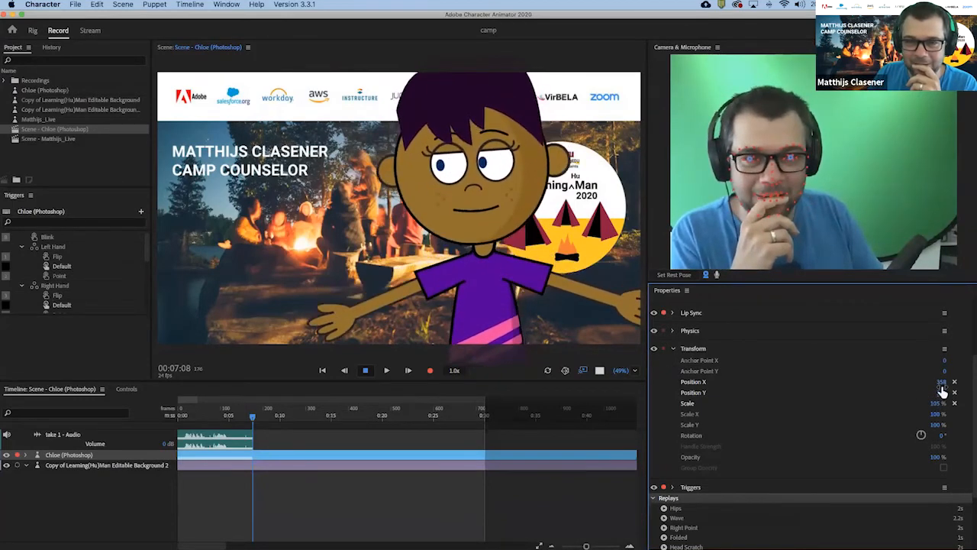
left_click_drag(933, 383, 912, 384)
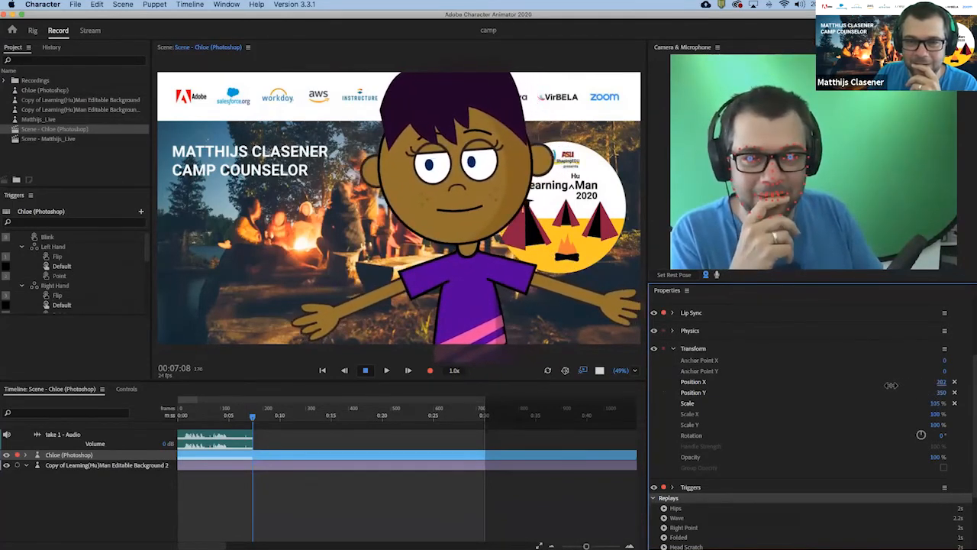
left_click(305, 512)
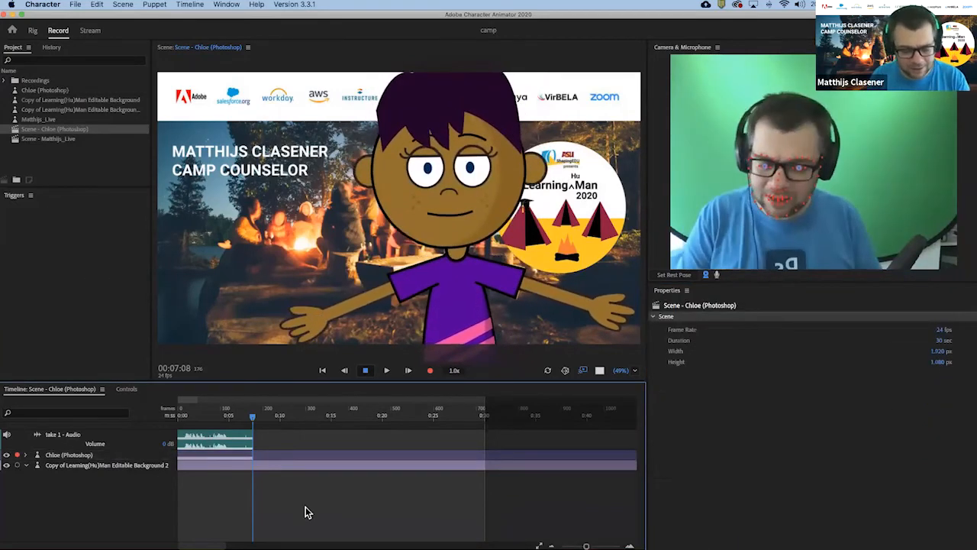
- Review the file formats that can be imported into the project and leave without importing anything
left_click(80, 6)
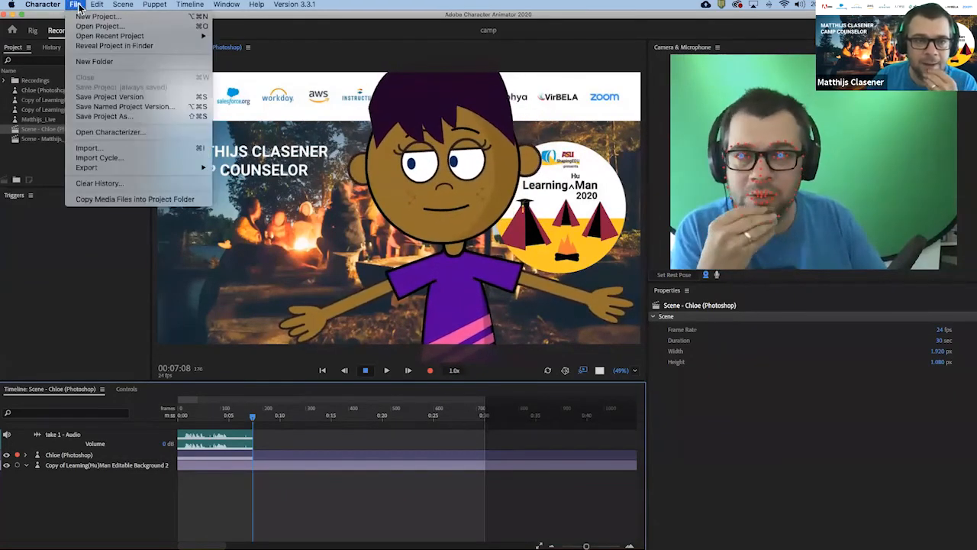
left_click(510, 367)
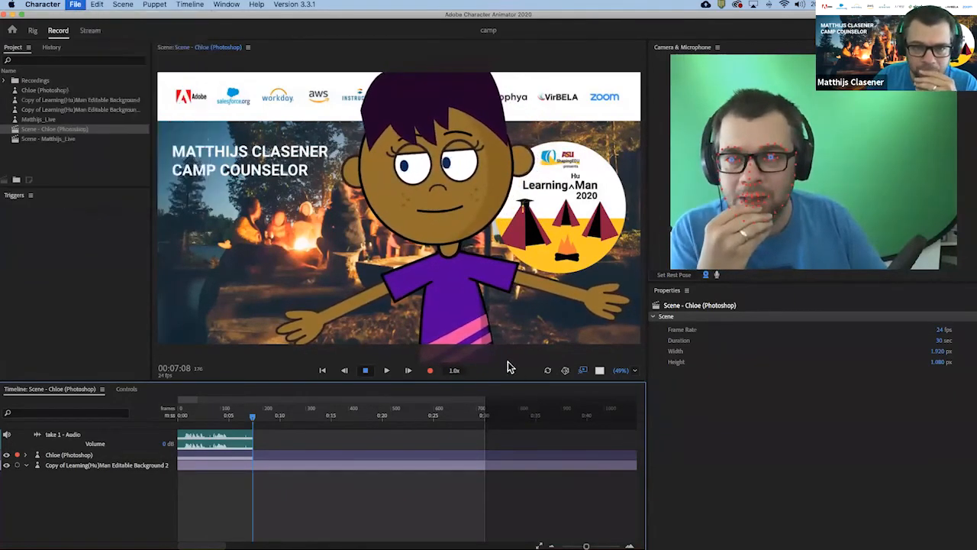
left_click(510, 287)
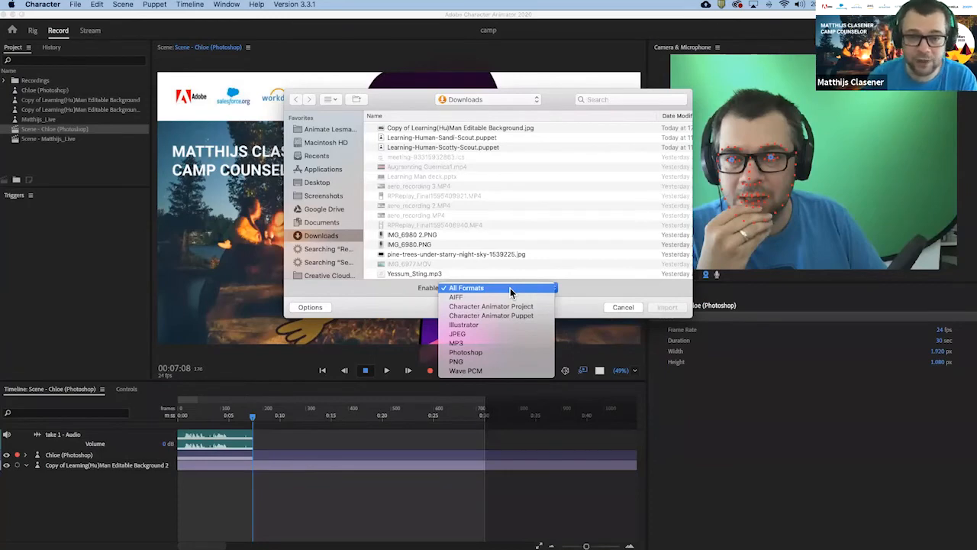
left_click(611, 310)
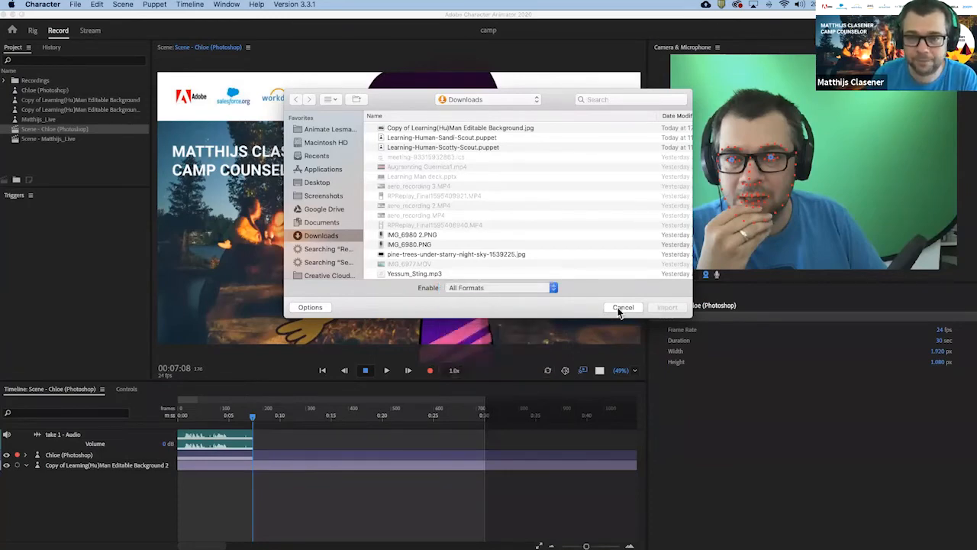
left_click(620, 309)
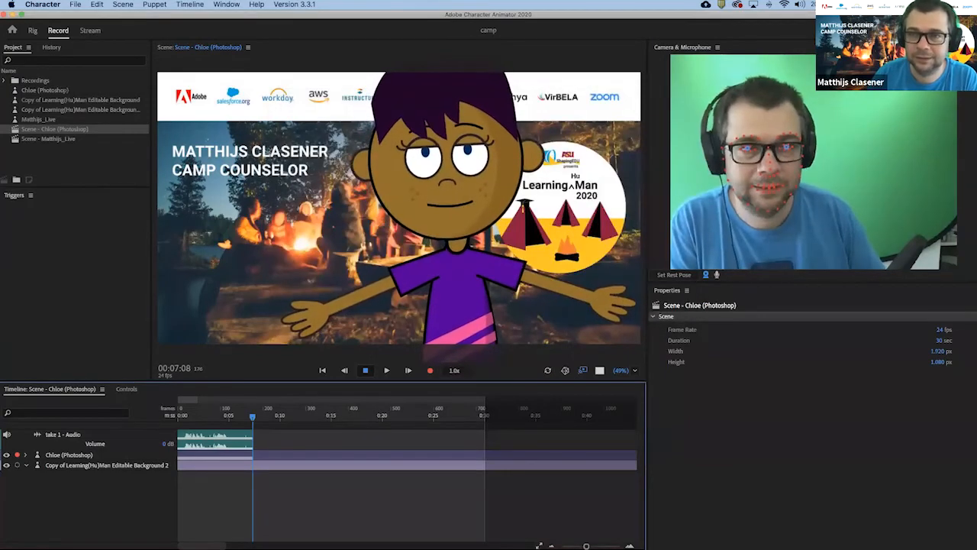
- Find and launch Adobe Premiere Pro 2020 from the system search
key("super+space")
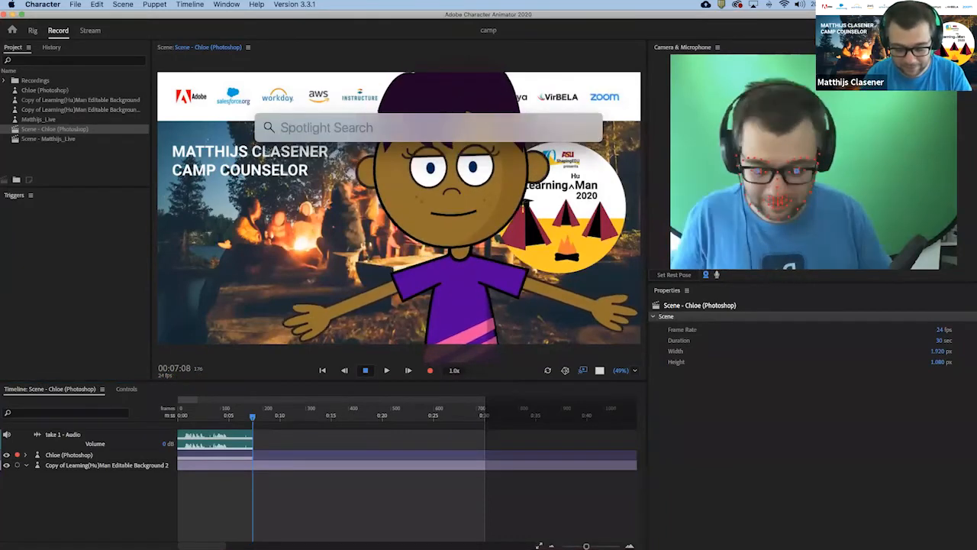
type("preme")
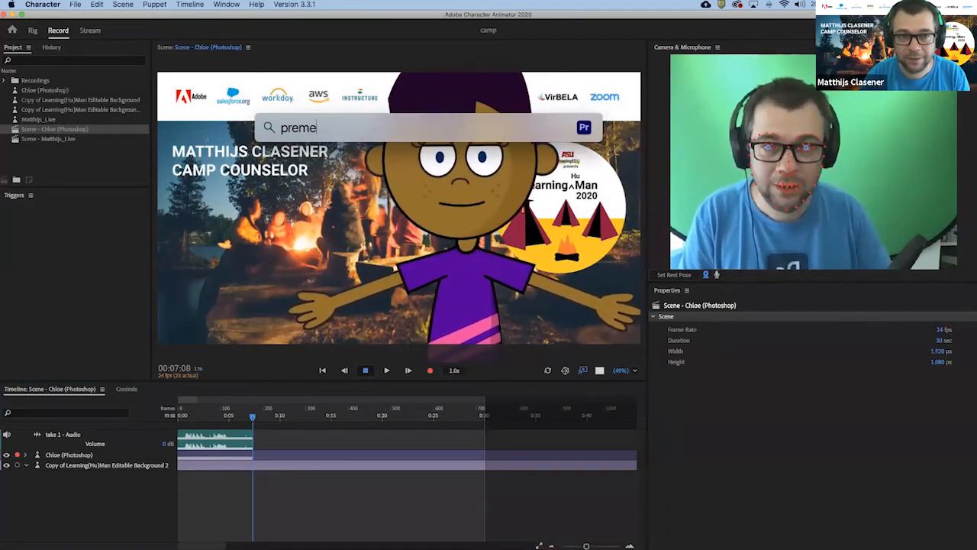
key("BackSpace")
type("iere")
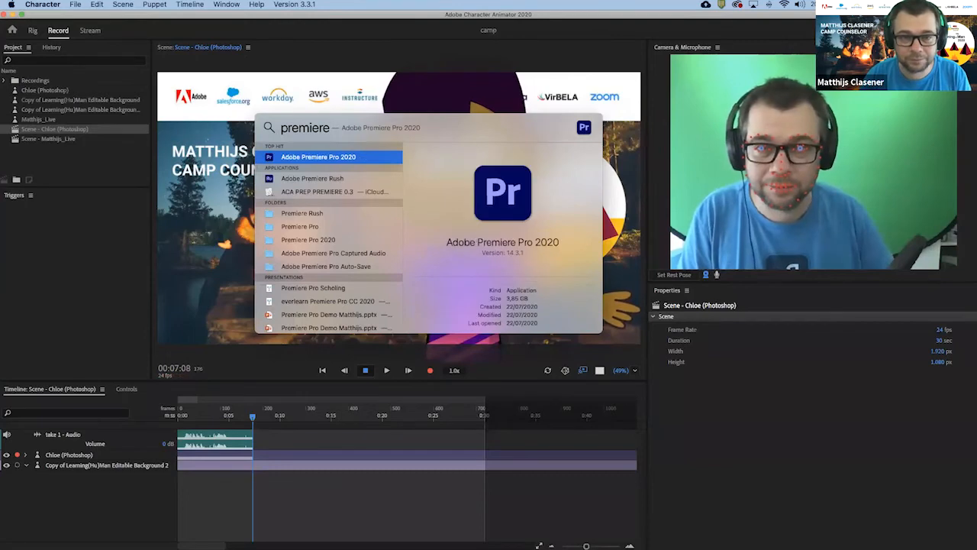
key("Return")
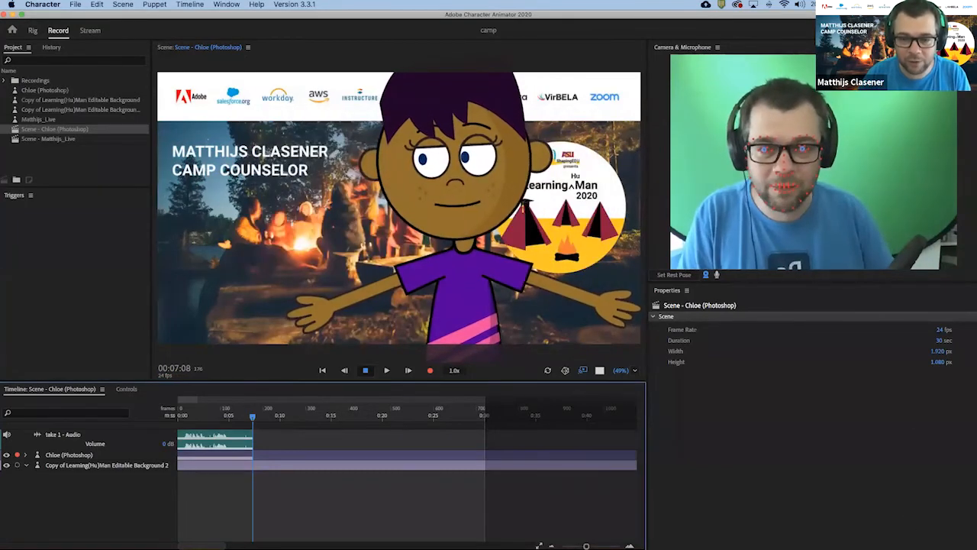
- Check the encode in Media Encoder, play the exported TestCamp.mp4 from the Desktop, and close the player
mouse_move(603, 538)
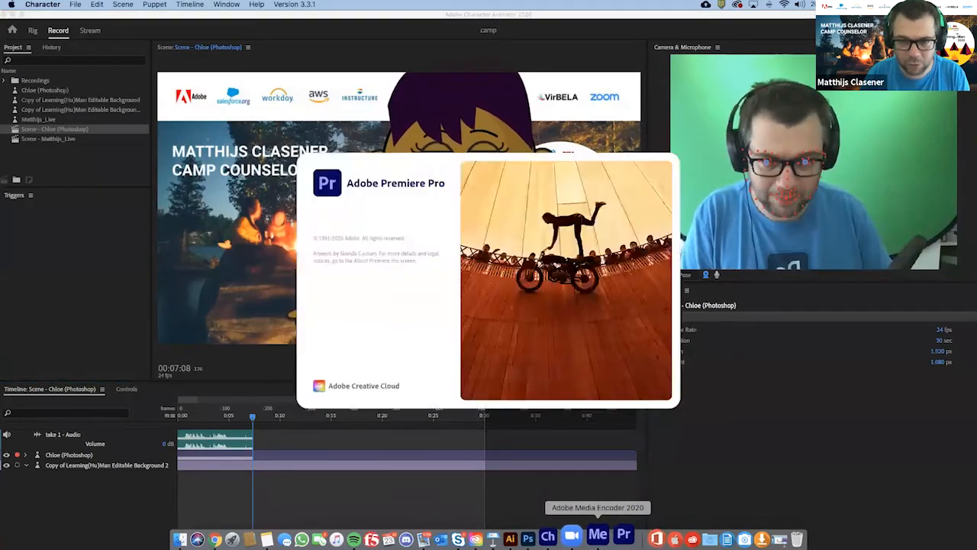
left_click(594, 534)
left_click_drag(583, 84, 578, 69)
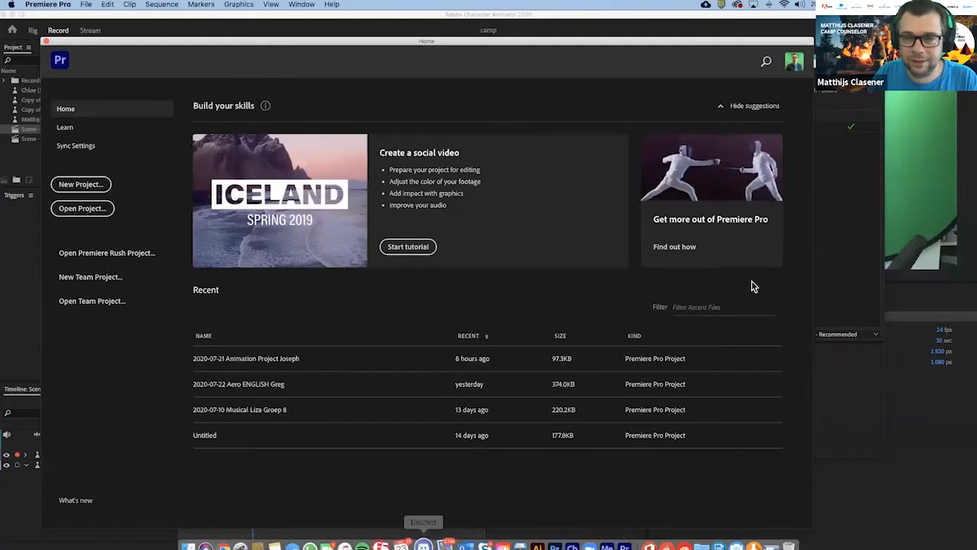
mouse_move(740, 543)
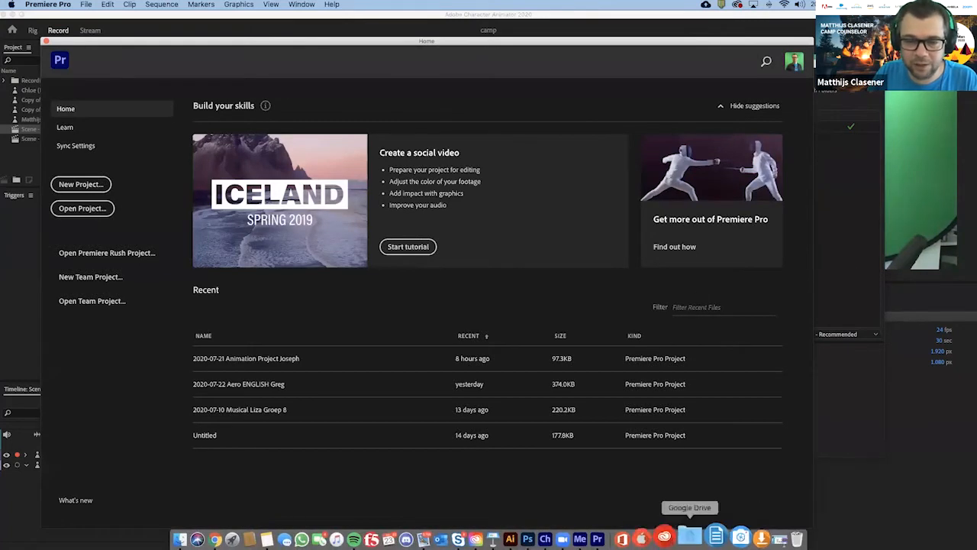
left_click(197, 537)
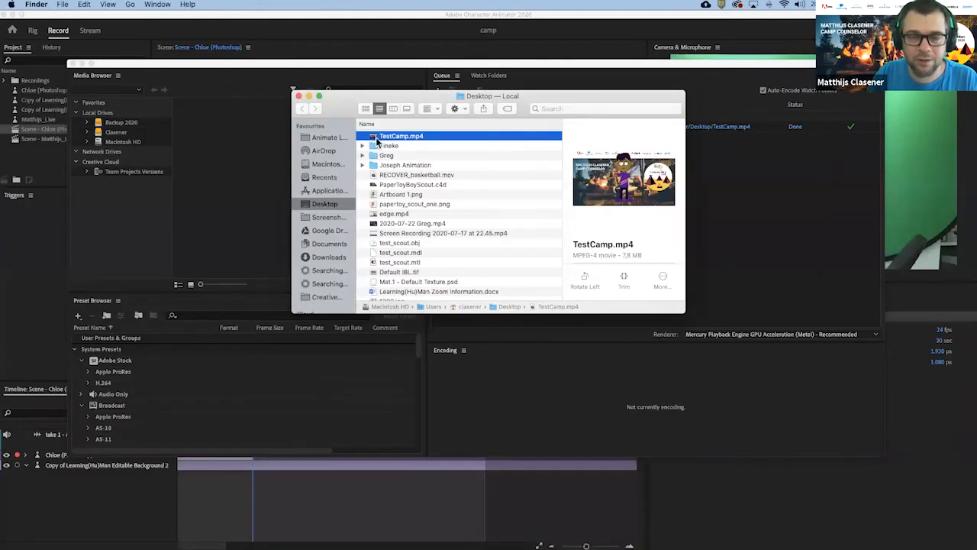
double_click(377, 139)
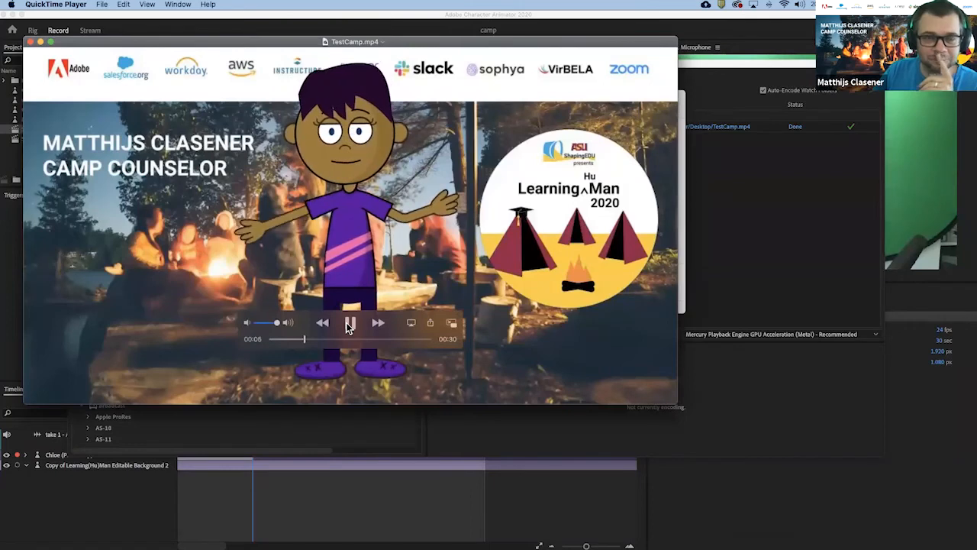
left_click(30, 42)
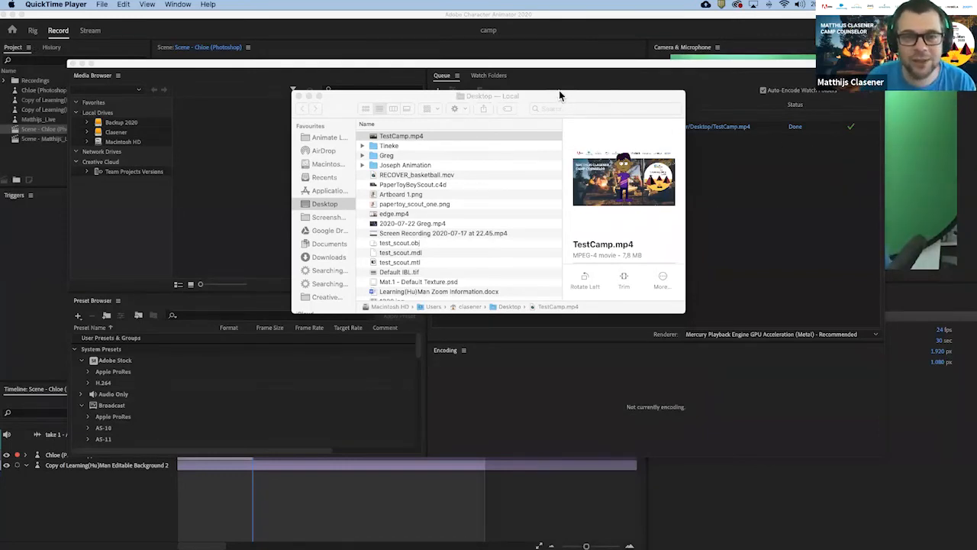
left_click(309, 97)
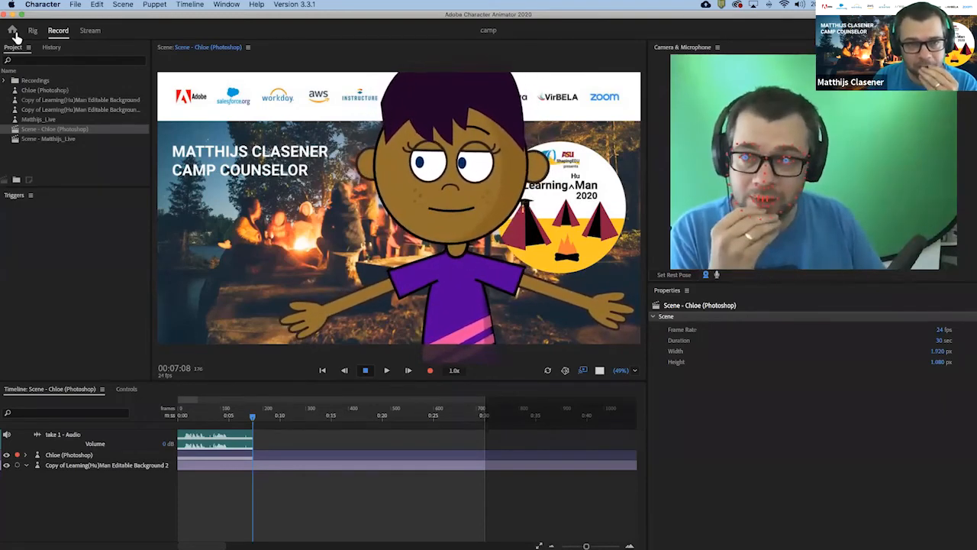
- Look over the tutorials and example puppets on Character Animator's home screen and return to the Record workspace
left_click(14, 32)
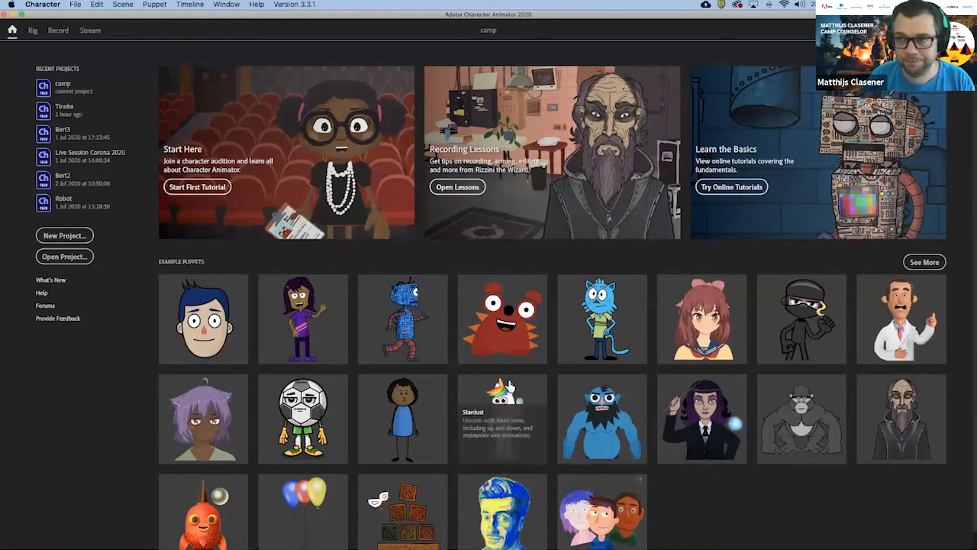
mouse_move(549, 543)
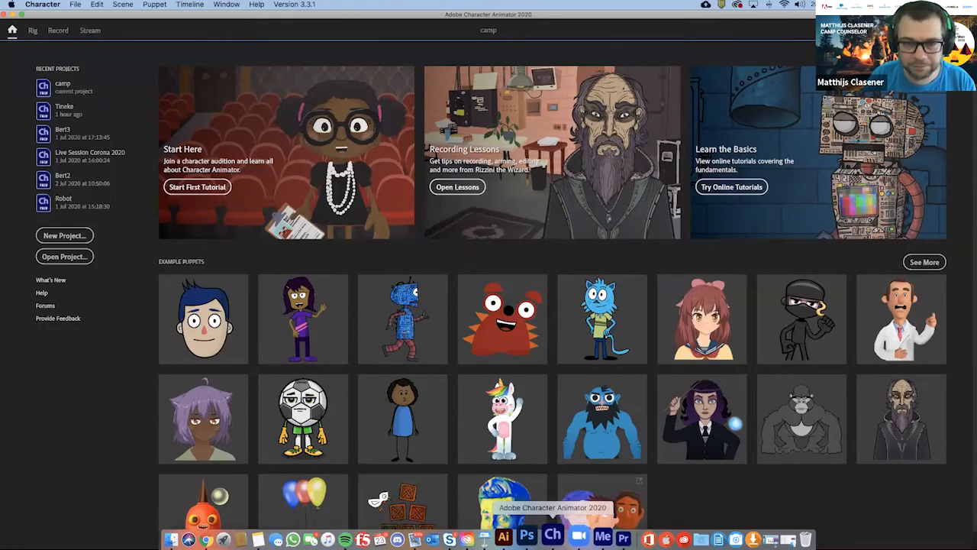
left_click(60, 35)
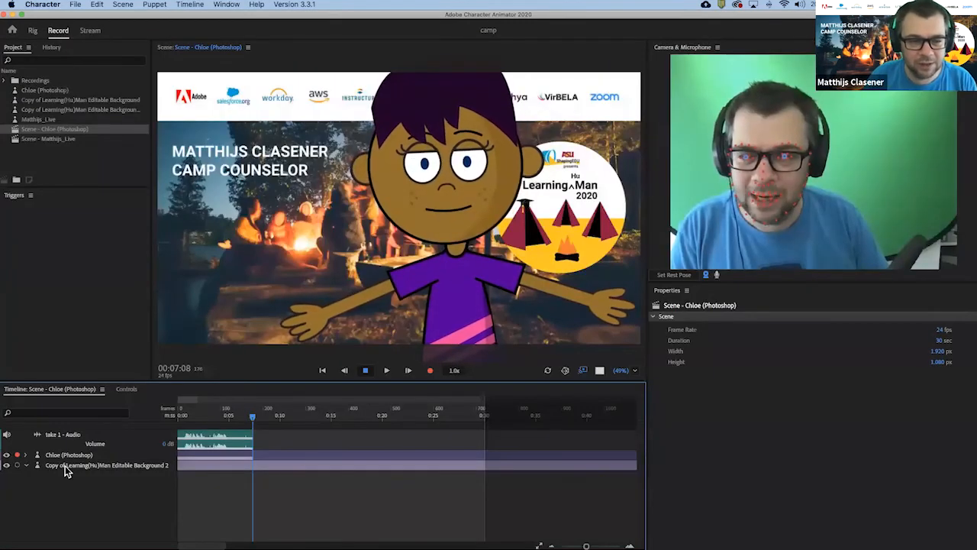
- Delete the Learning(Hu)Man background track from the Chloe scene and save a project version
left_click(65, 467)
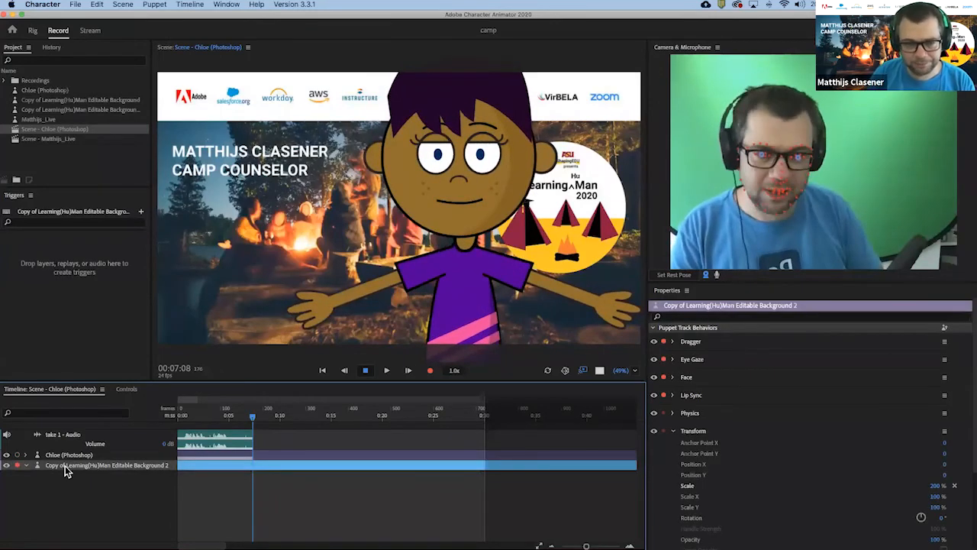
key("Delete")
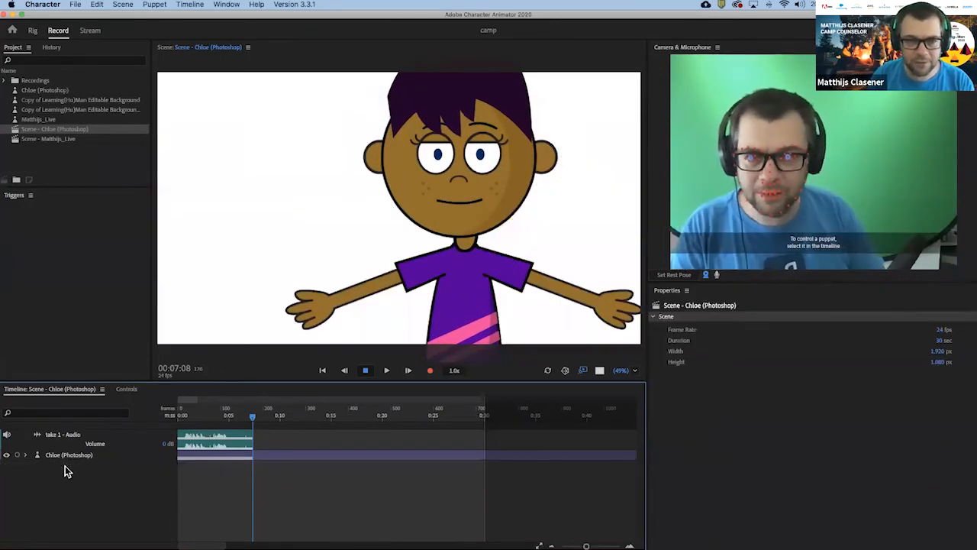
key("super+s")
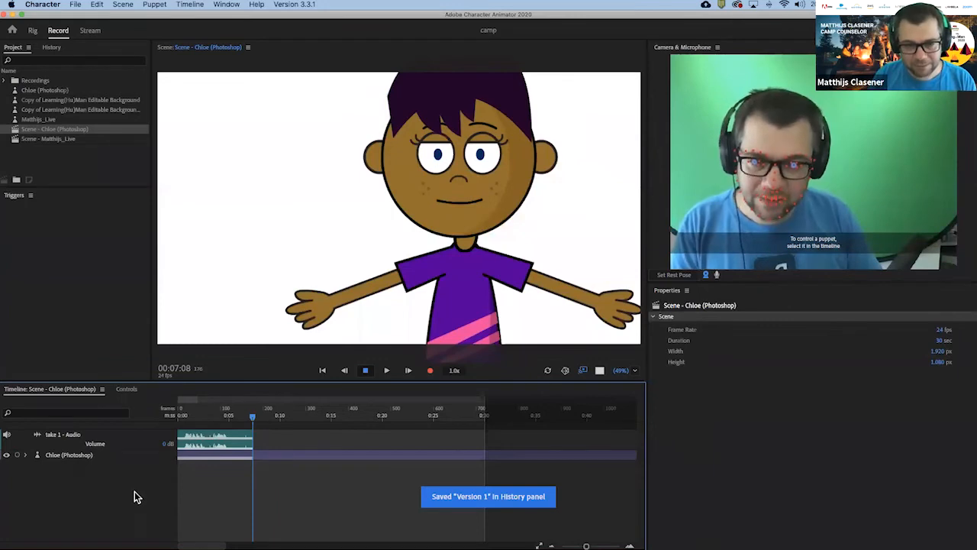
- Switch to Premiere Pro and create a new project named Test, stored on the Desktop
mouse_move(603, 544)
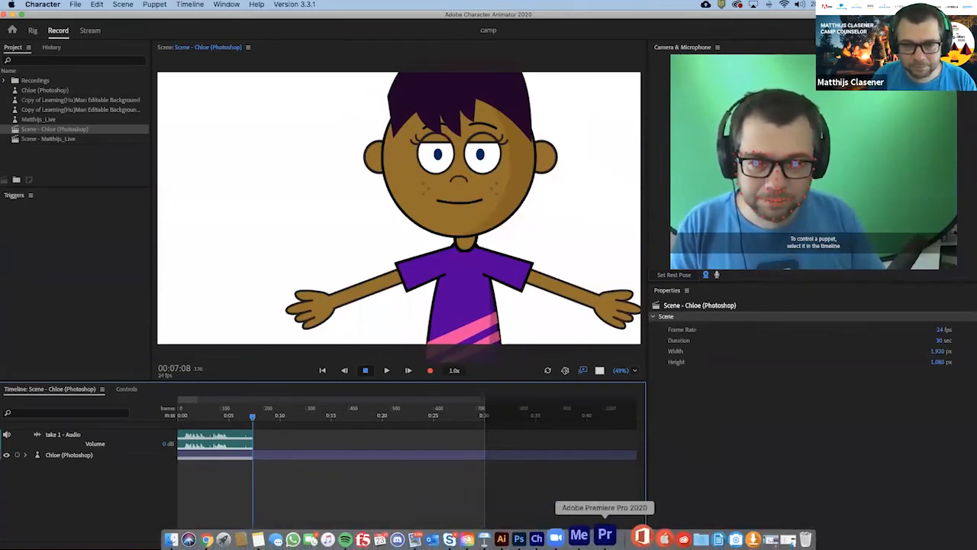
left_click(605, 537)
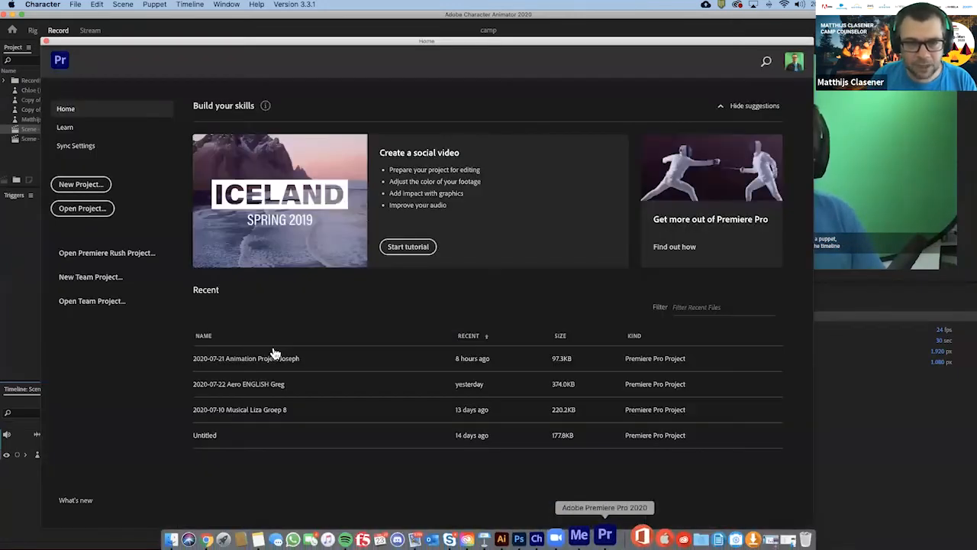
left_click(90, 187)
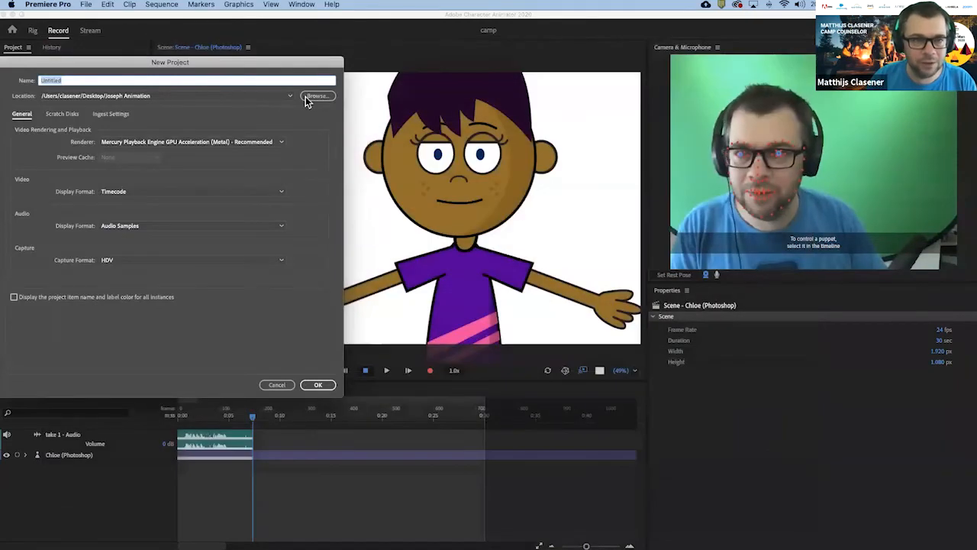
left_click(317, 98)
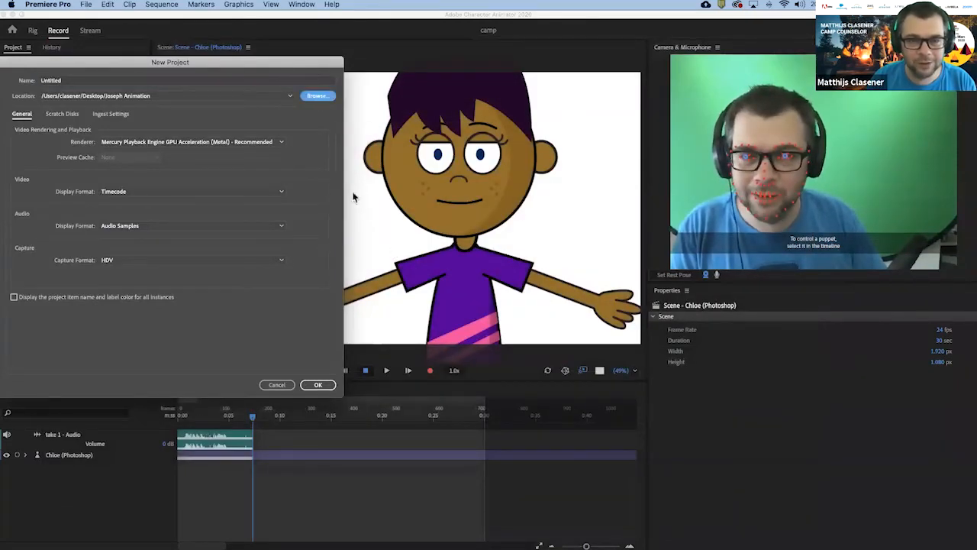
left_click(60, 183)
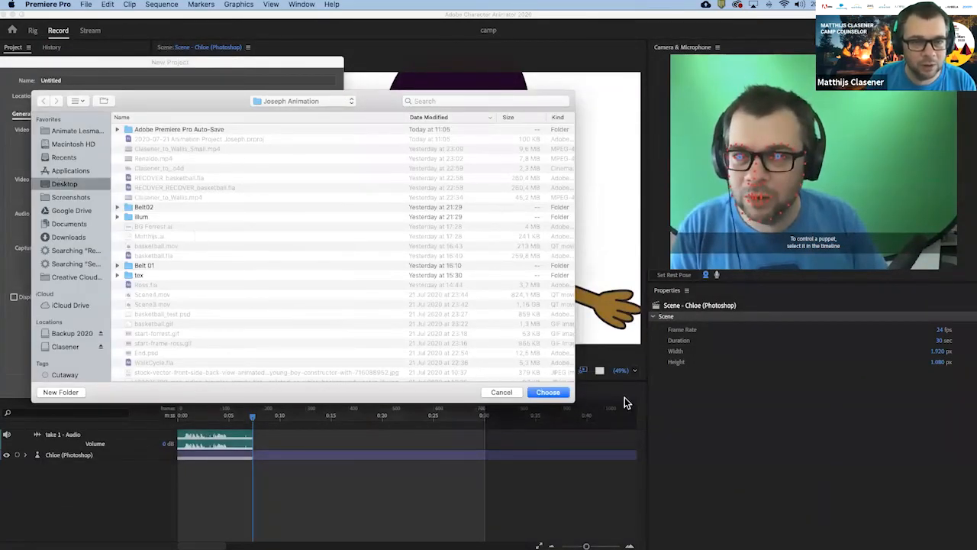
left_click(548, 392)
left_click(98, 82)
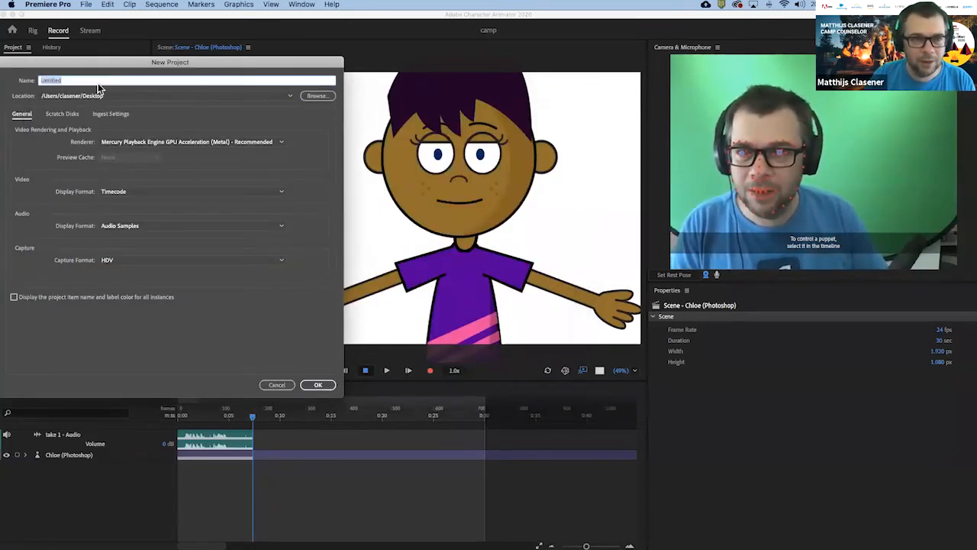
type("camp")
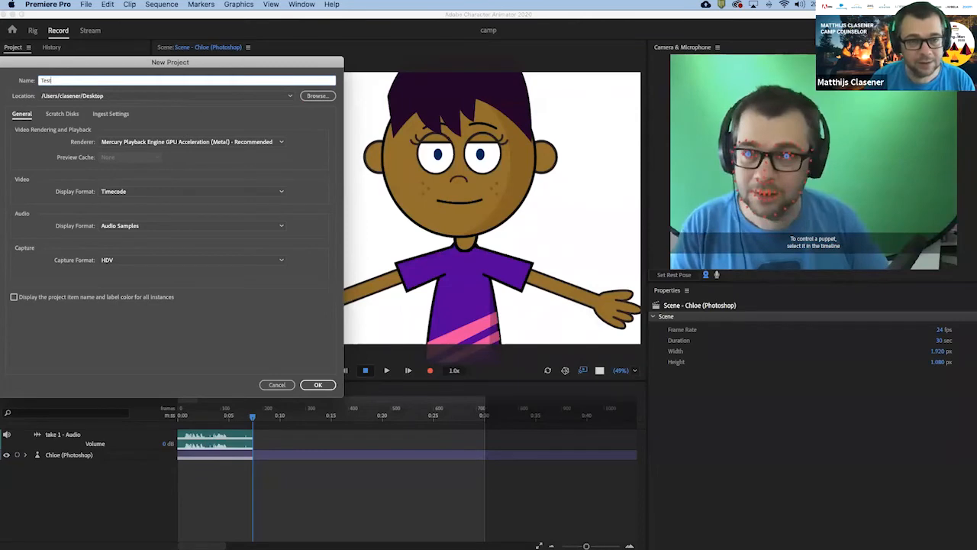
key("Return")
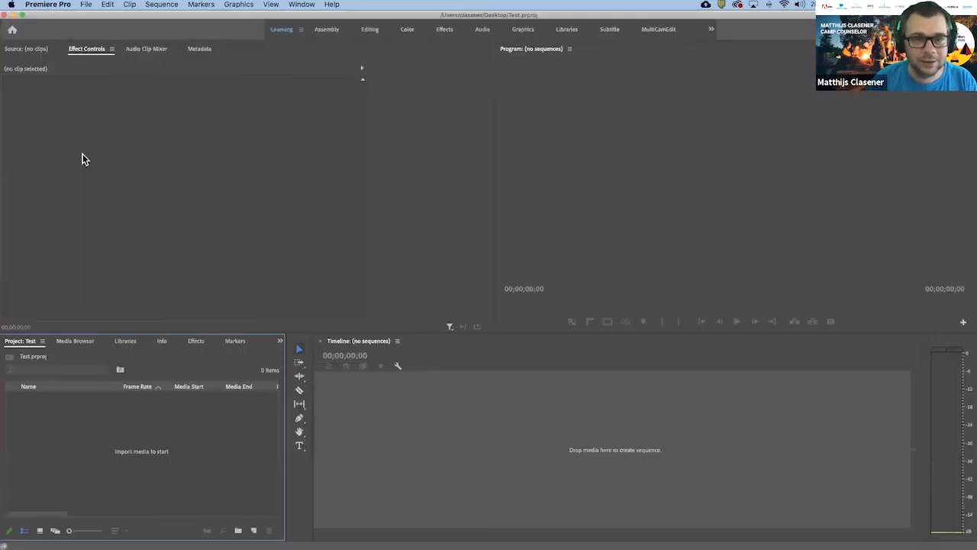
- Import the scene "Scene - Chloe (Photoshop)" from camp.chproj in the camp folder
double_click(149, 433)
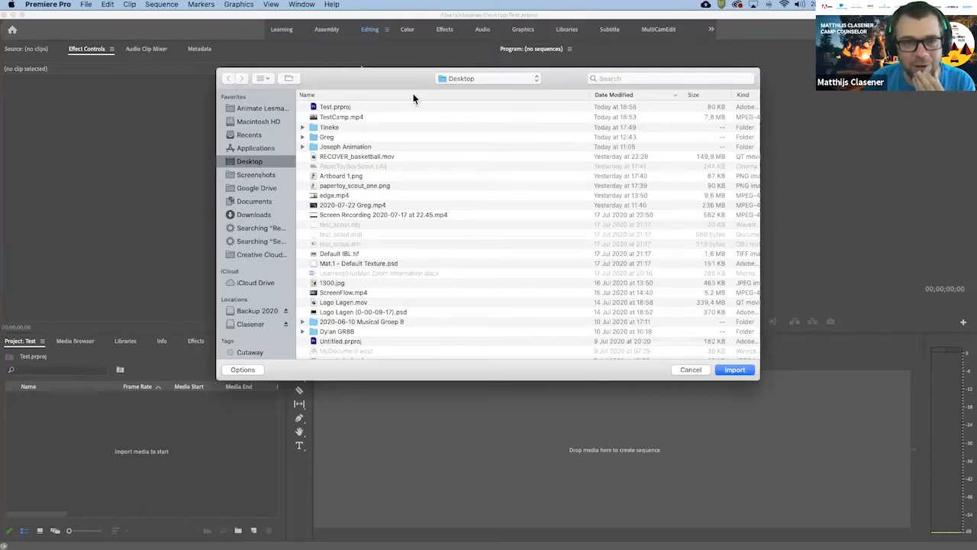
left_click(484, 77)
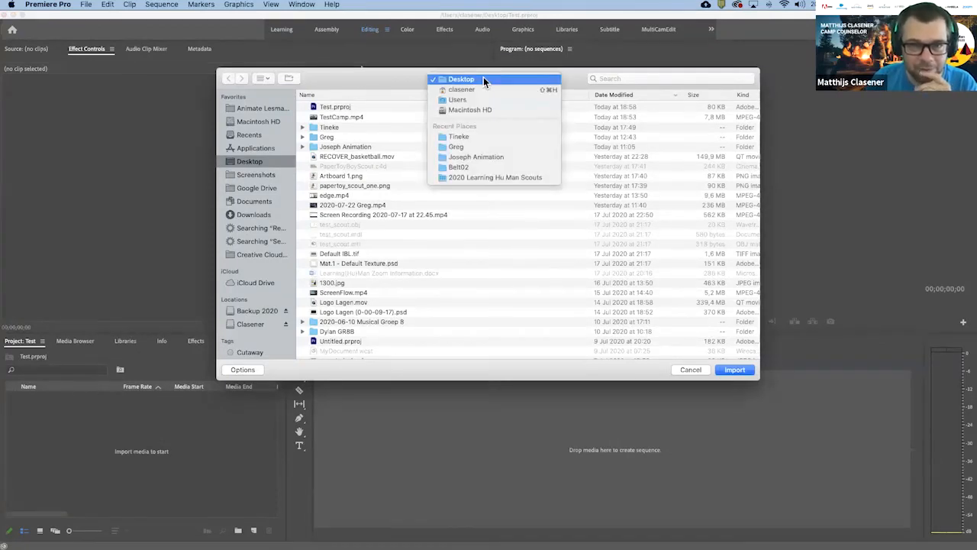
left_click(477, 135)
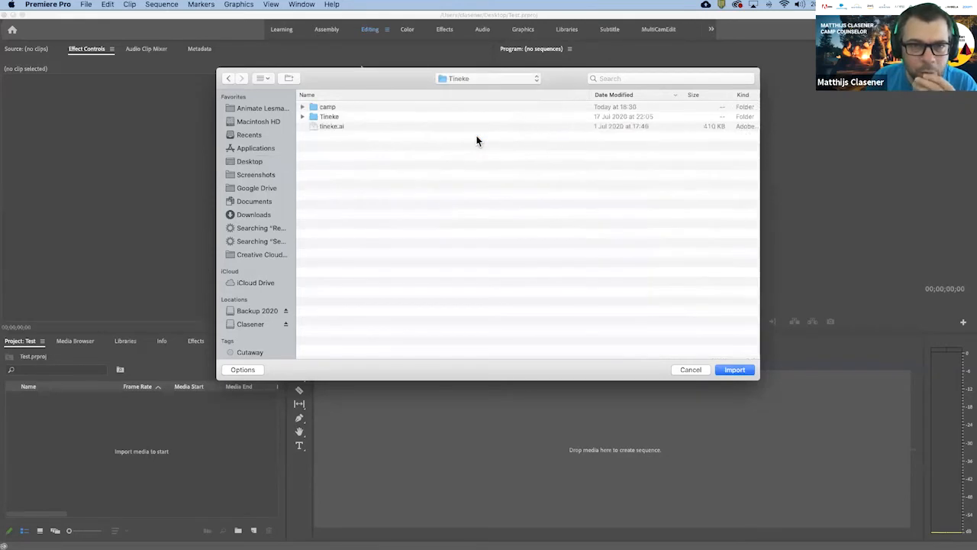
double_click(317, 108)
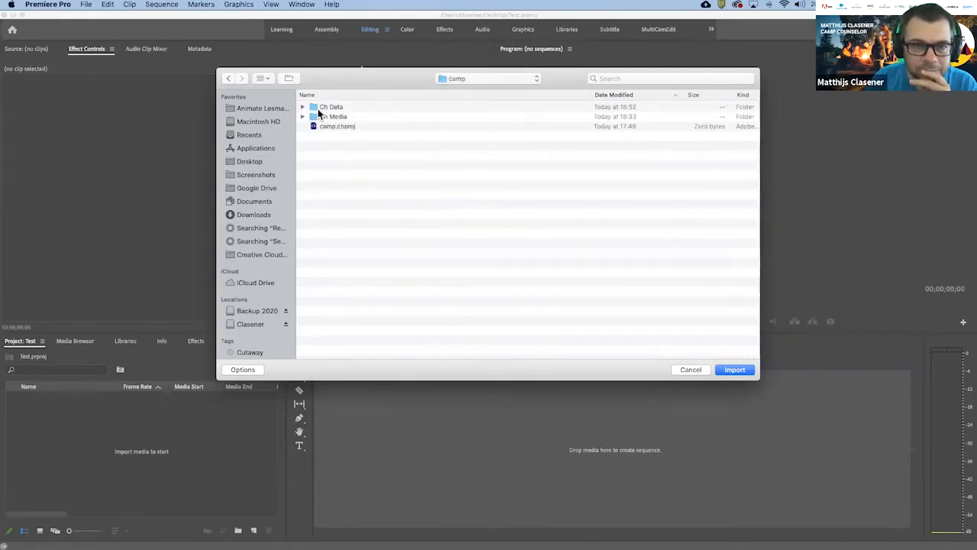
left_click(365, 128)
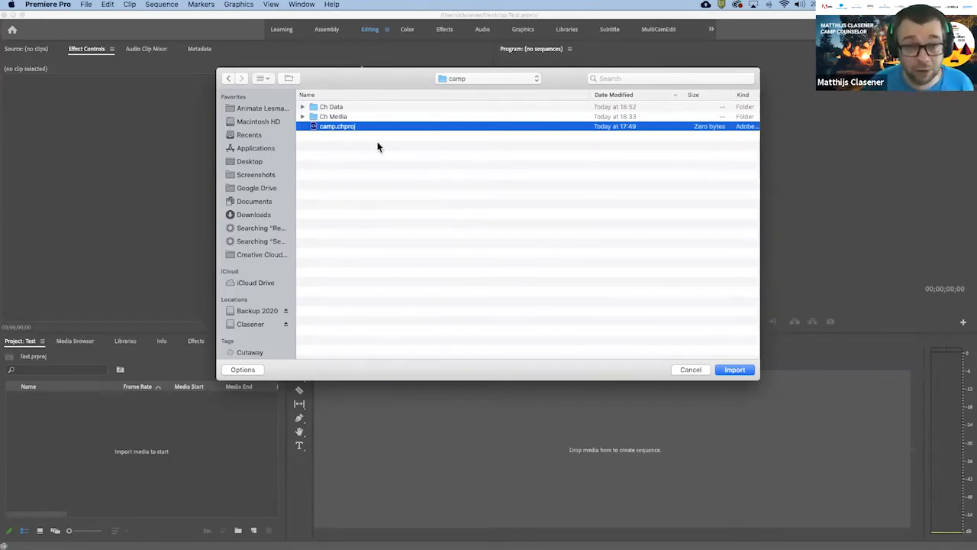
double_click(345, 126)
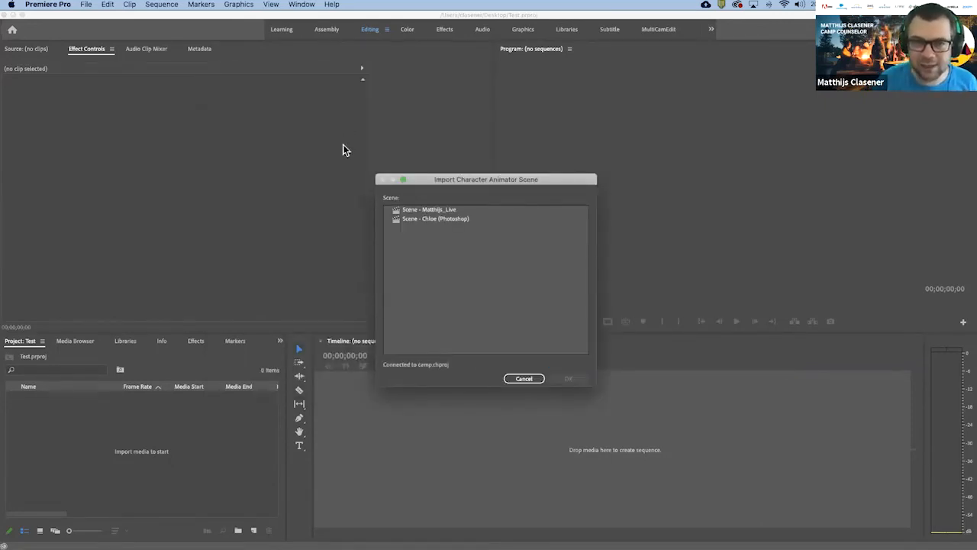
left_click(430, 220)
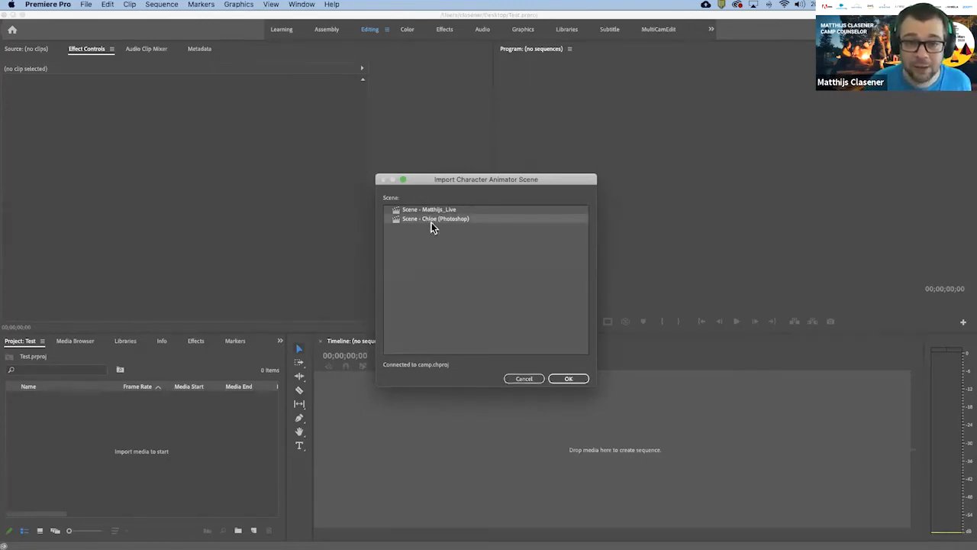
left_click(569, 379)
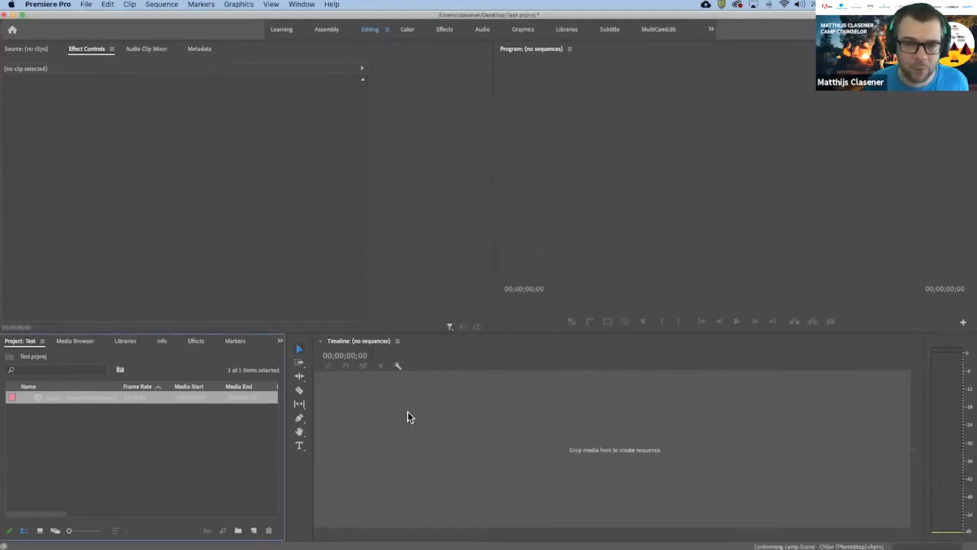
- Create a new sequence and place the Chloe scene at its start on video track V2, keeping the existing sequence settings
left_click(253, 530)
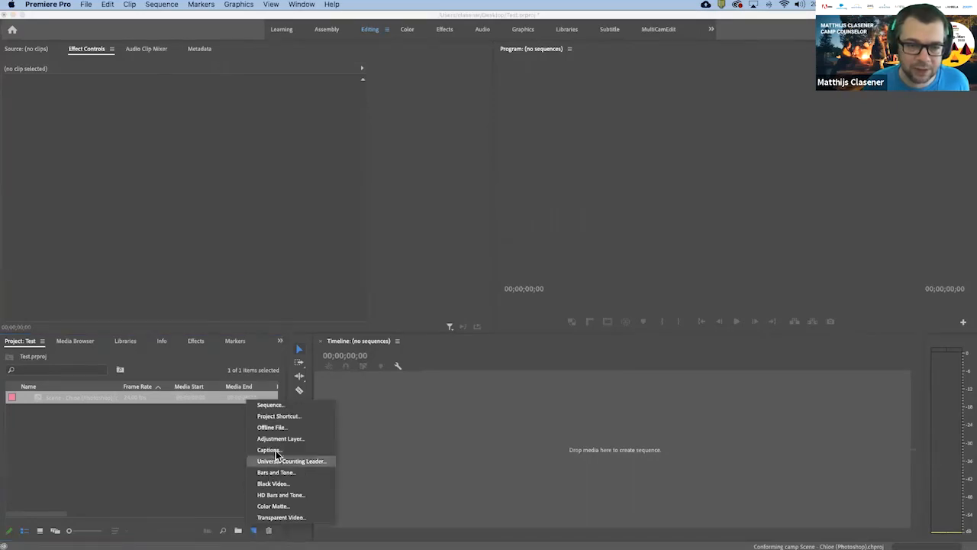
left_click(287, 405)
left_click(333, 412)
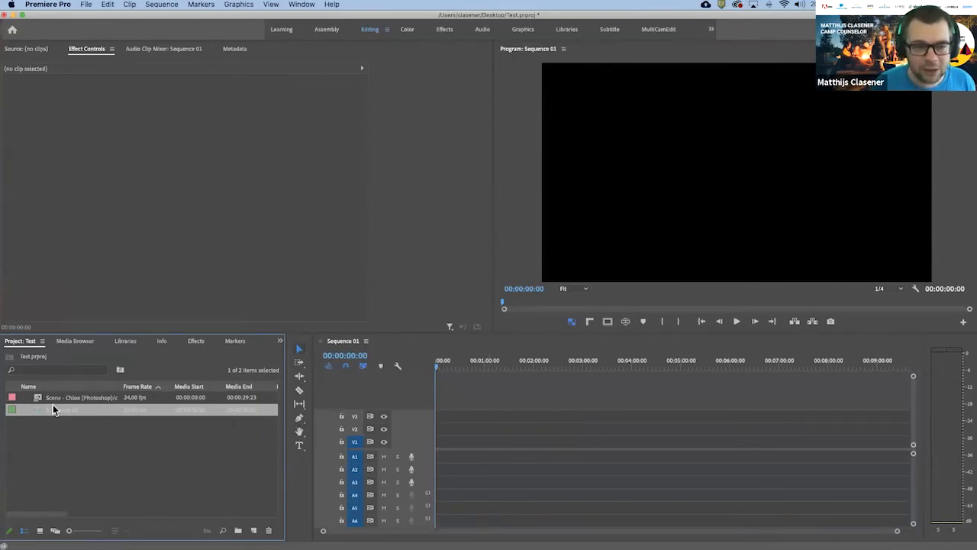
left_click_drag(54, 395, 445, 436)
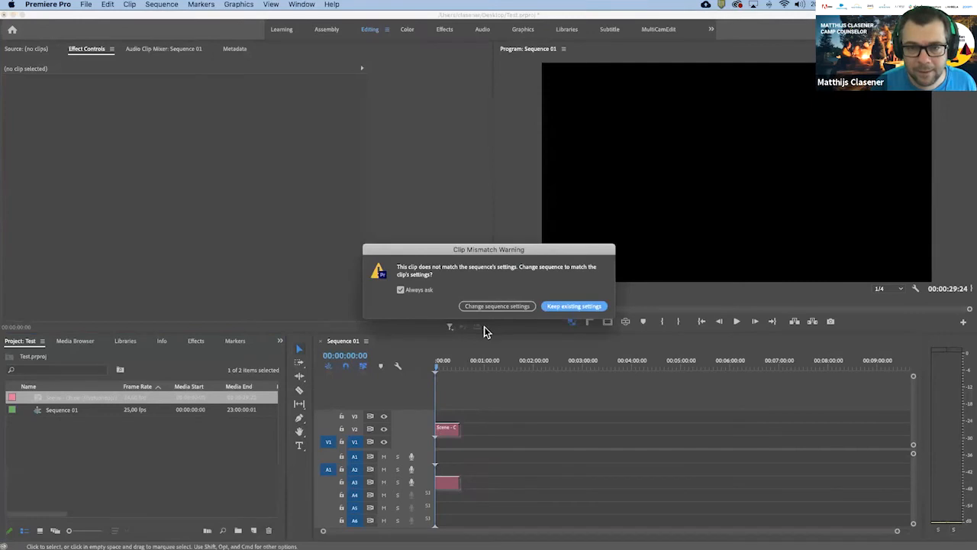
left_click(574, 307)
- Scrub through the Chloe clip and place the Learning(Hu)Man background image beneath it on video track V1
left_click(445, 367)
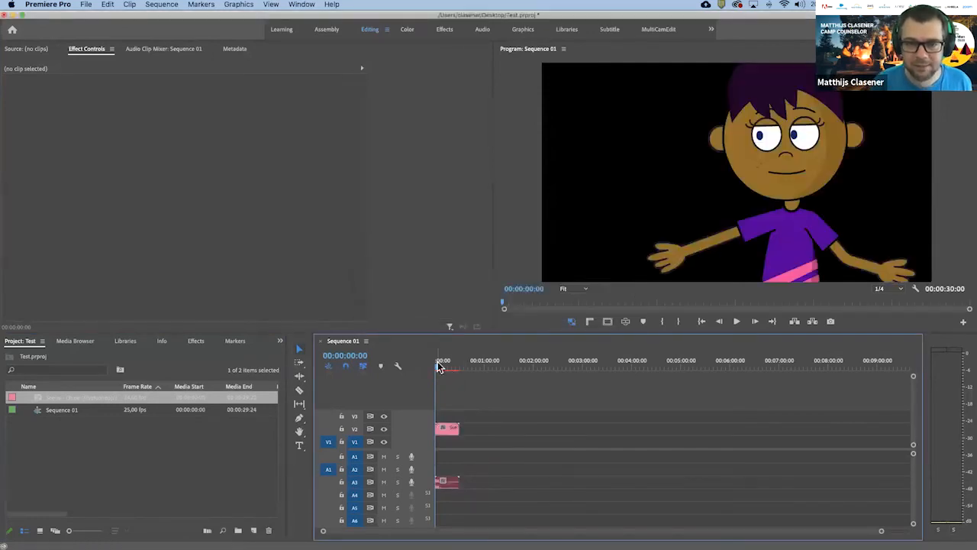
left_click_drag(447, 367, 449, 368)
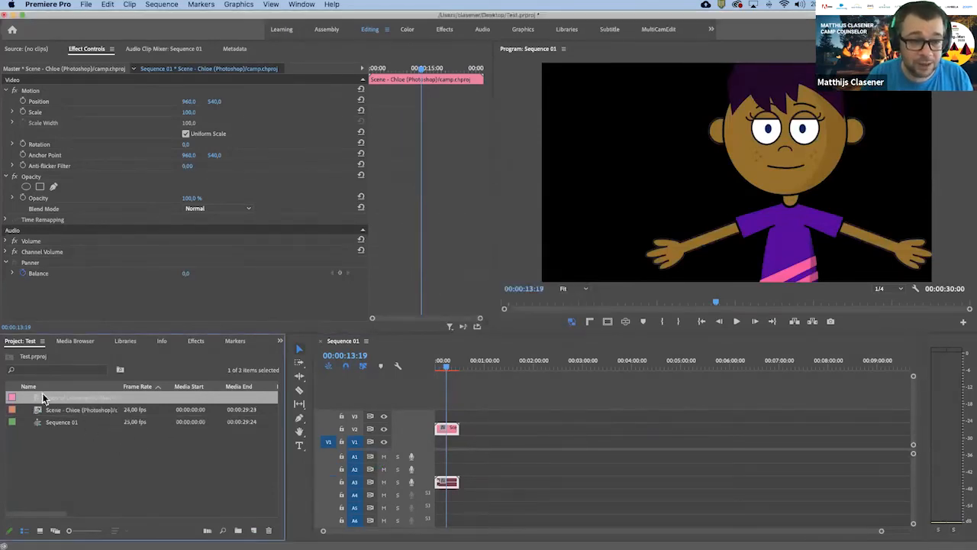
left_click_drag(32, 398, 463, 444)
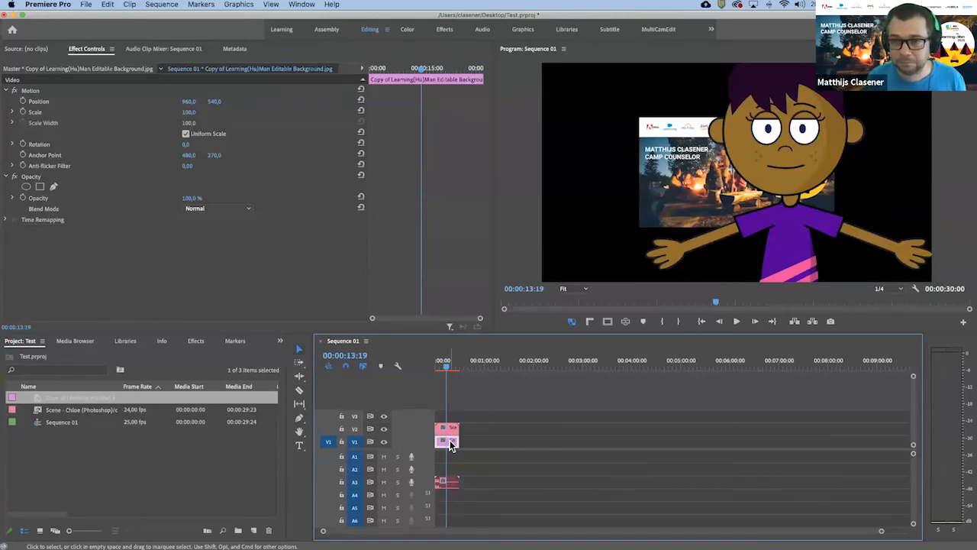
- Switch to Chrome, enlarge its window, search Google for "heads of curriculum" and open headsofcurriculum.com
mouse_move(572, 544)
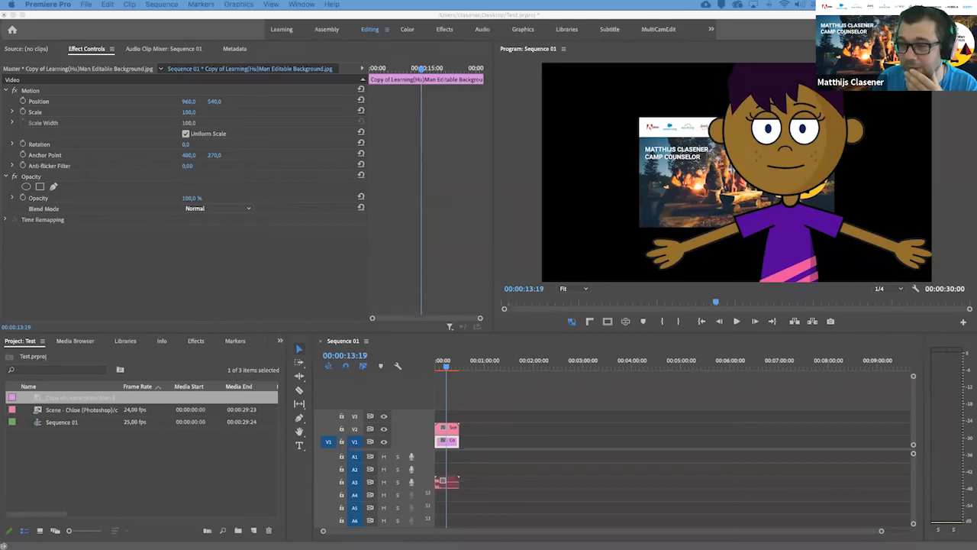
left_click_drag(976, 180, 315, 90)
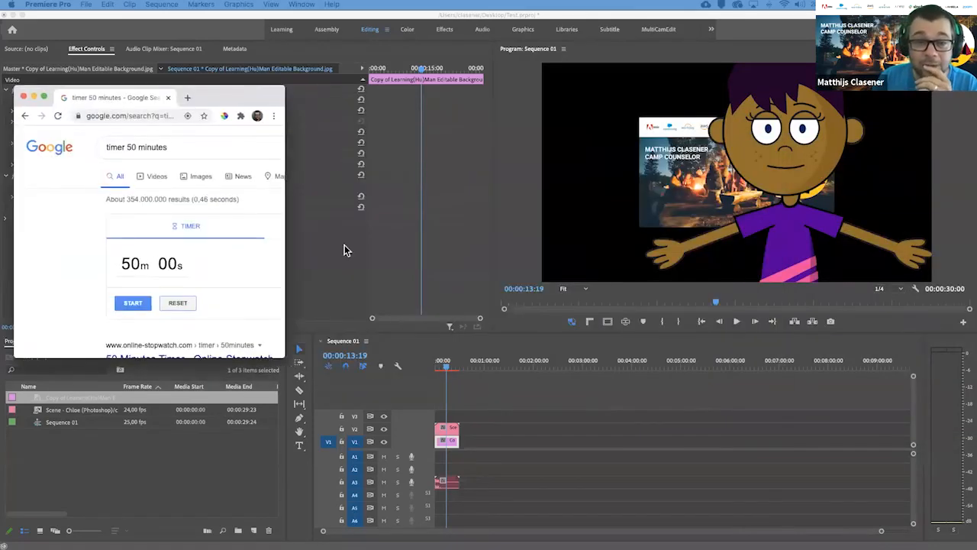
left_click_drag(366, 345, 597, 453)
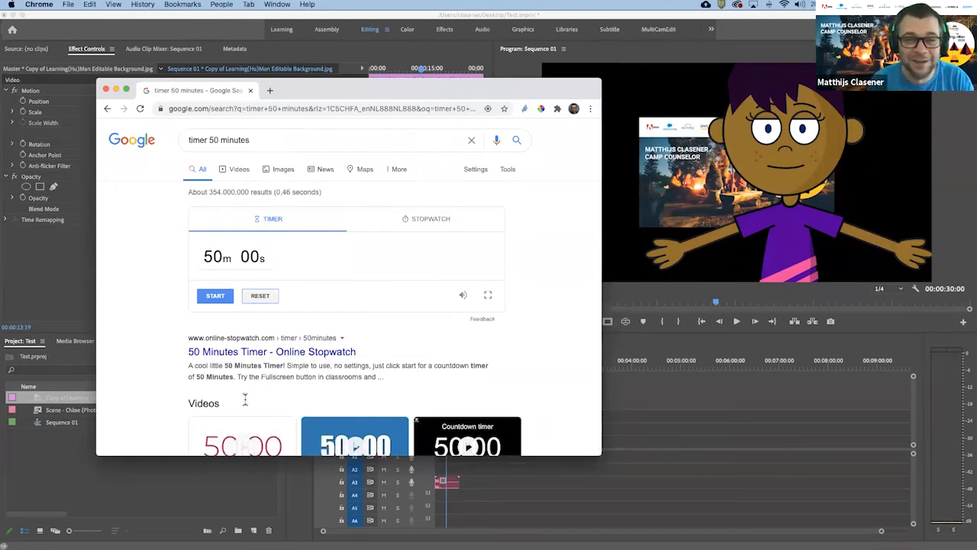
left_click(257, 109)
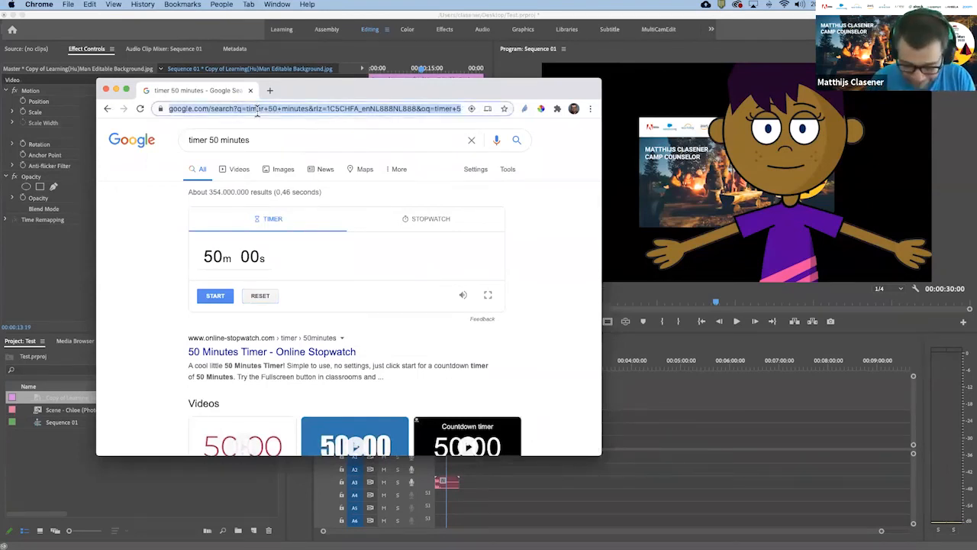
type("hea")
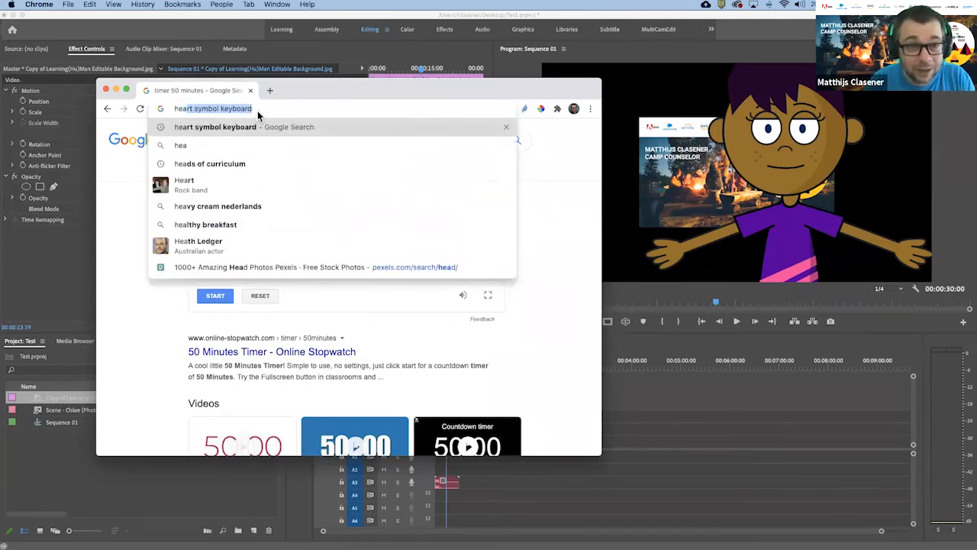
type("ds")
key("Down")
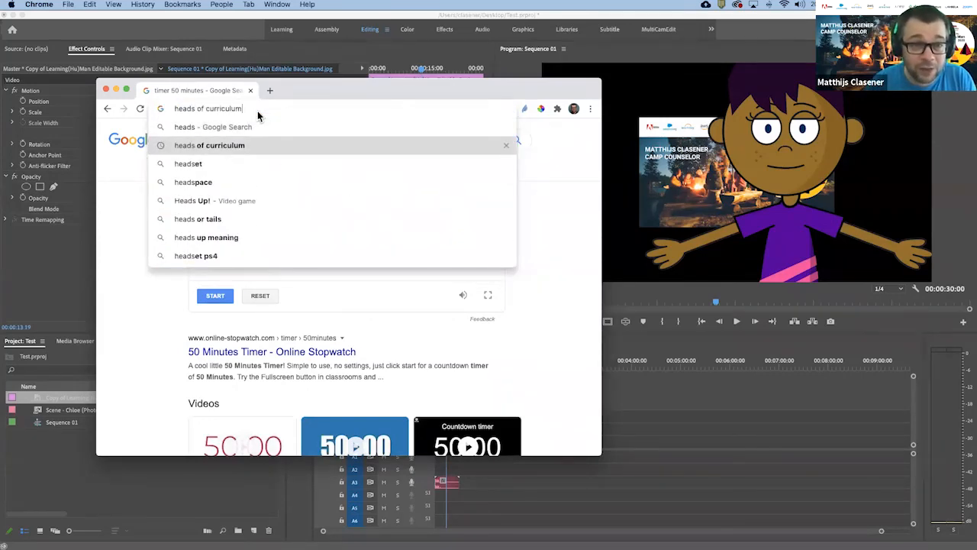
key("Return")
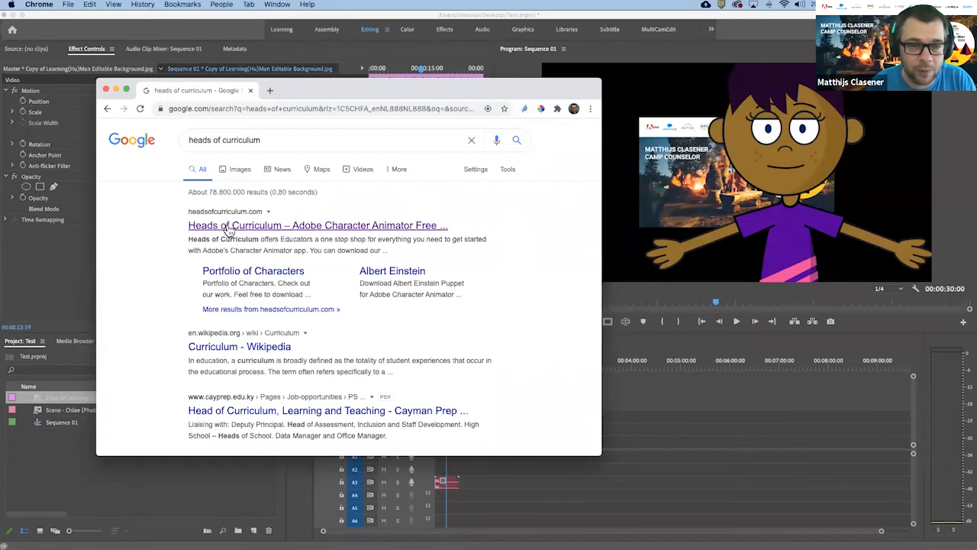
left_click(228, 226)
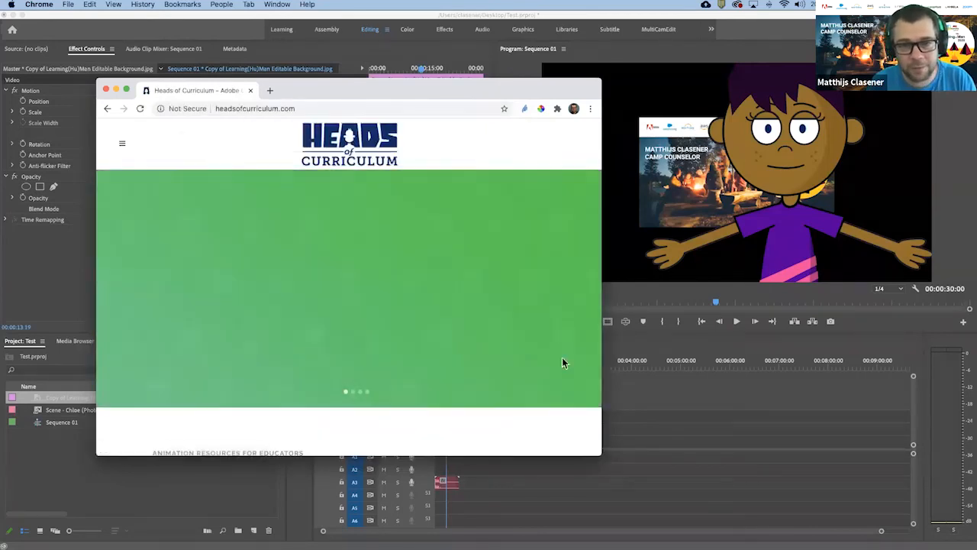
- Enlarge the browser window and look through the free Character Animator puppets on the Heads of Curriculum page
left_click_drag(602, 455, 735, 527)
scroll(564, 417, "down", 5)
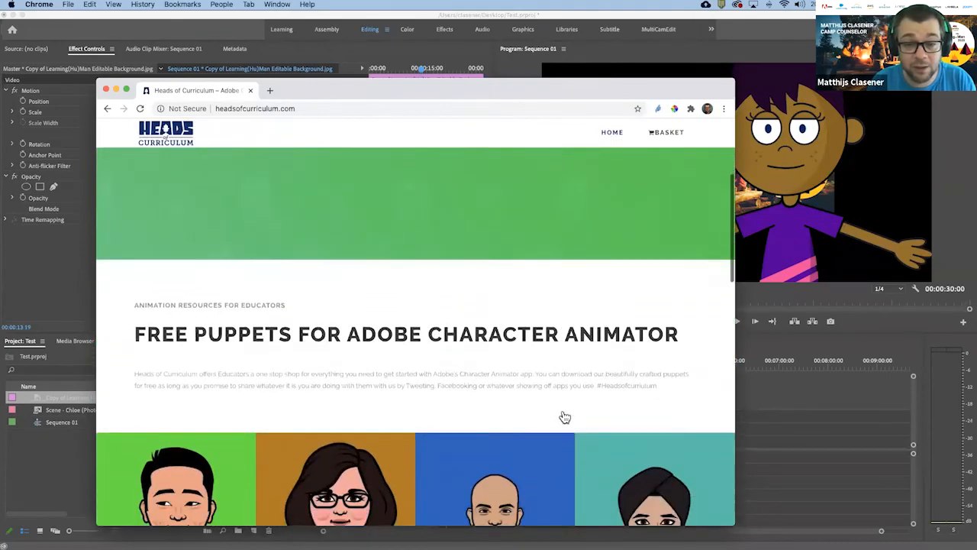
scroll(564, 417, "down", 6)
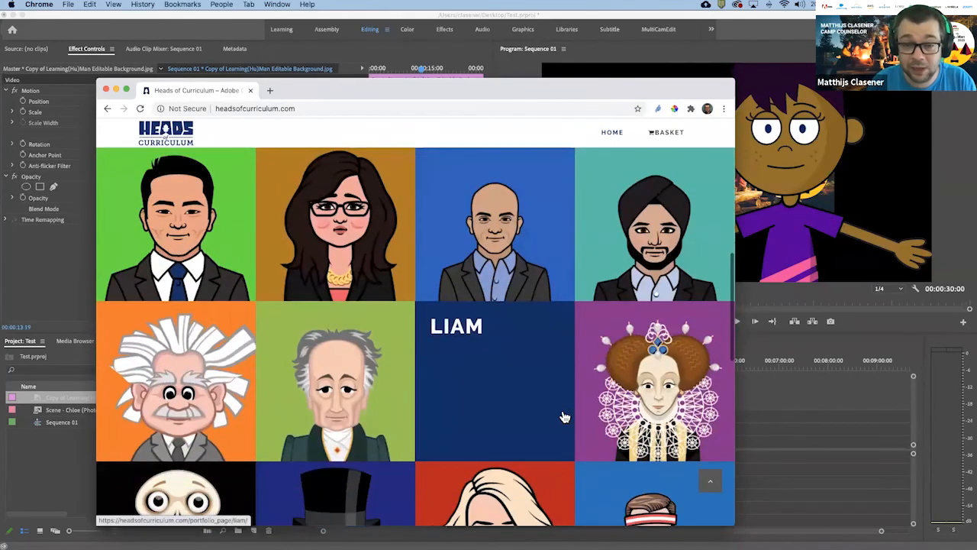
scroll(564, 417, "down", 5)
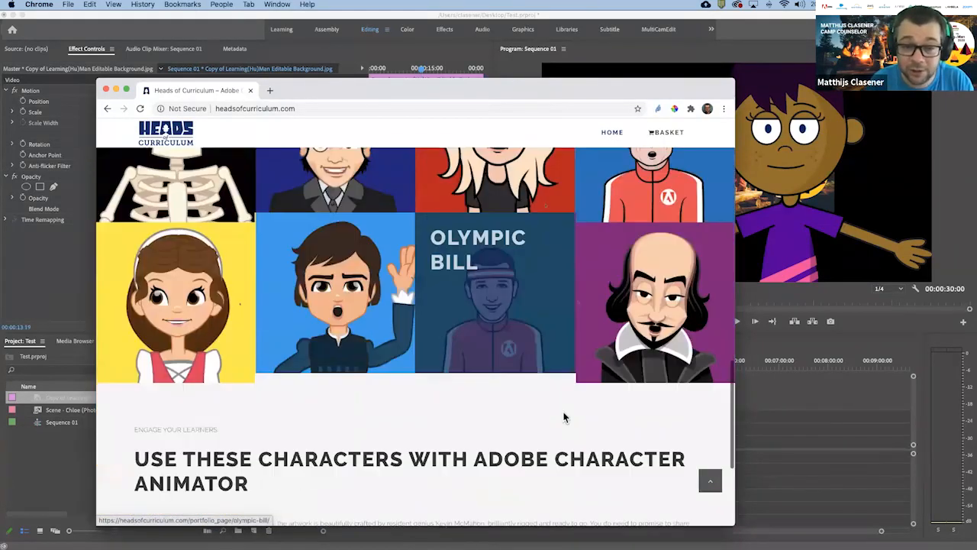
scroll(563, 417, "up", 3)
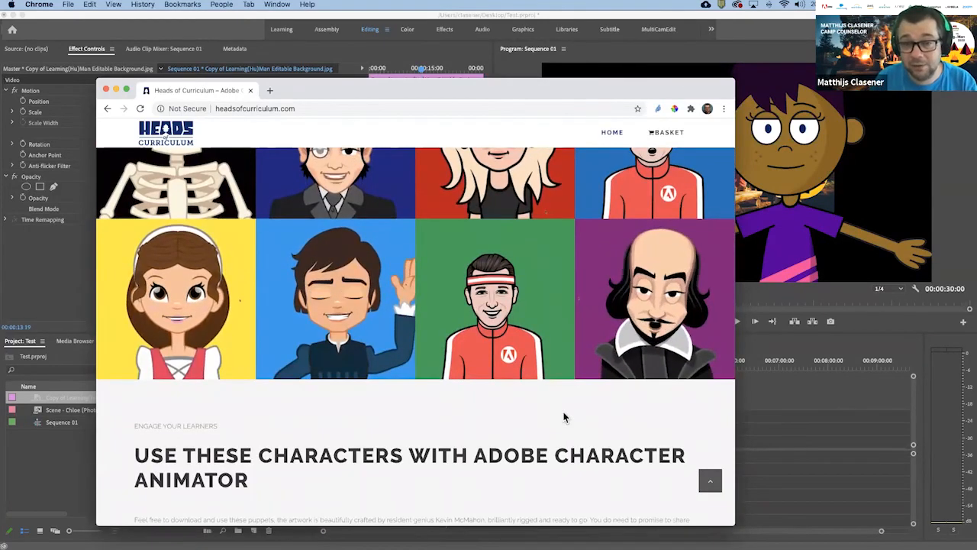
scroll(564, 417, "up", 1)
scroll(565, 417, "up", 1)
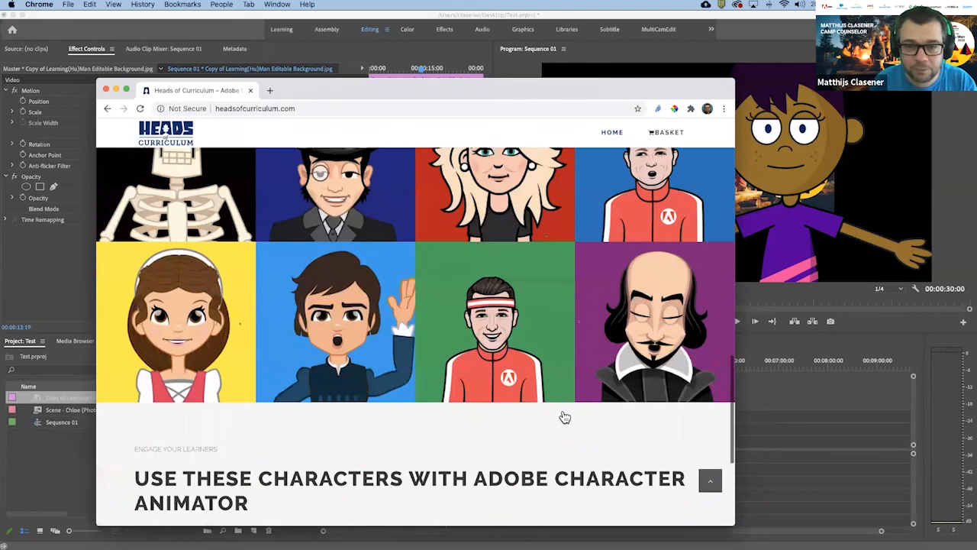
- Switch to Adobe Character Animator, go to its home screen and open the online collection of additional example puppets
scroll(565, 417, "up", 10)
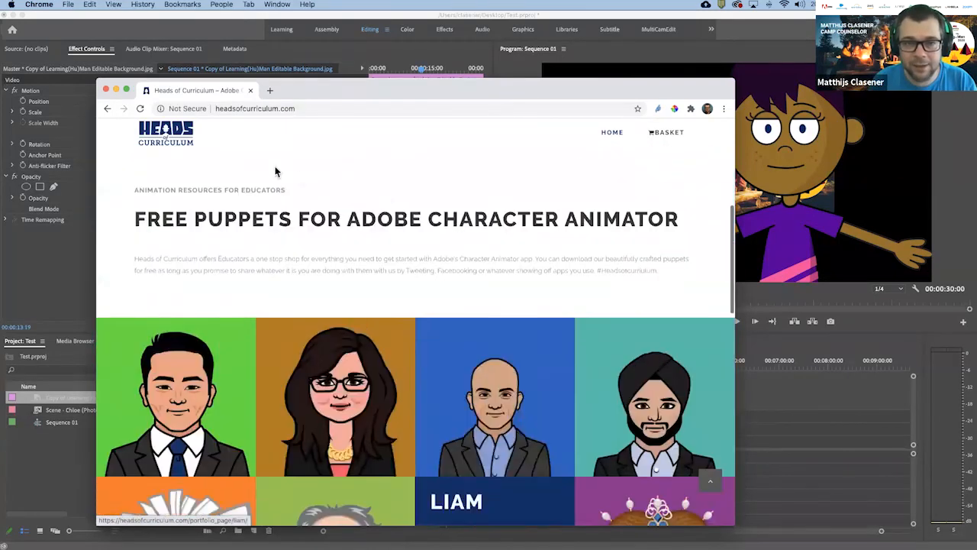
mouse_move(432, 547)
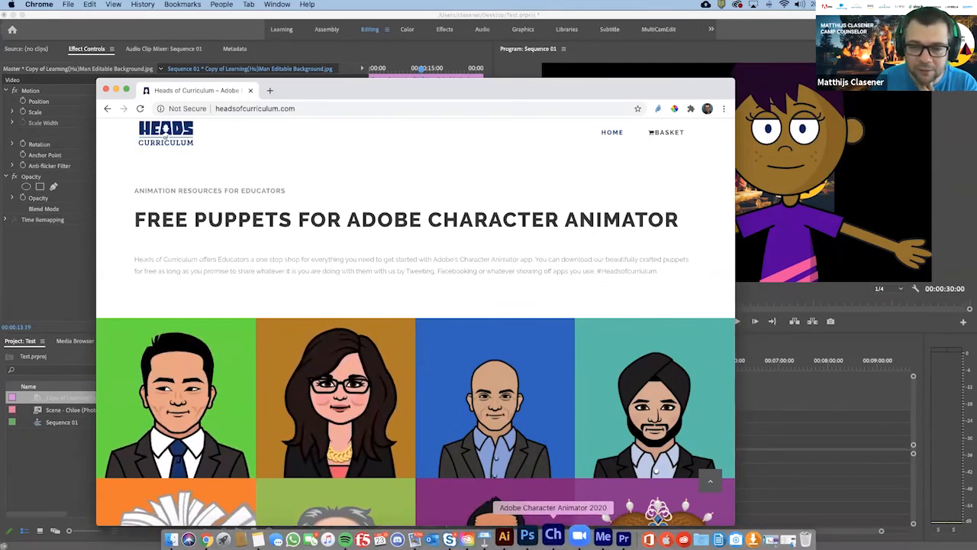
left_click(554, 534)
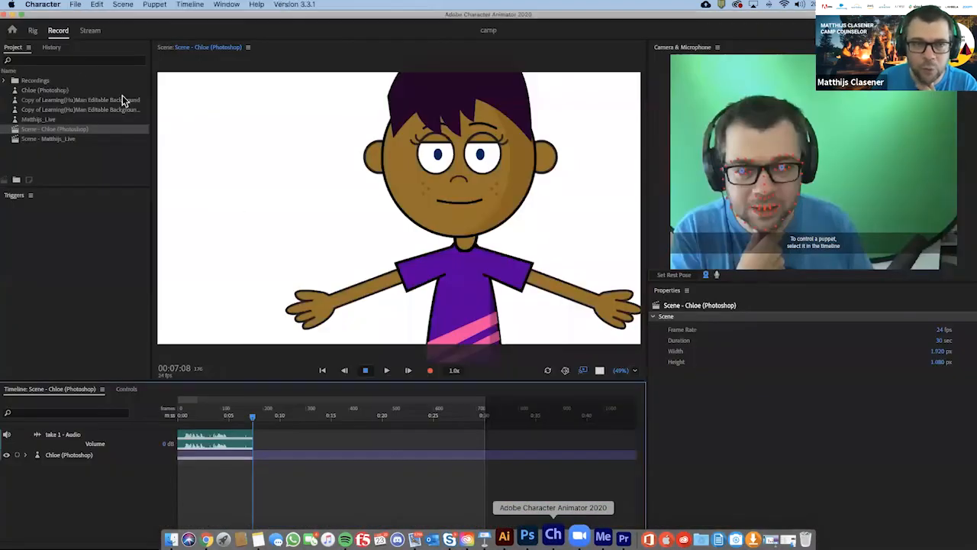
left_click(11, 32)
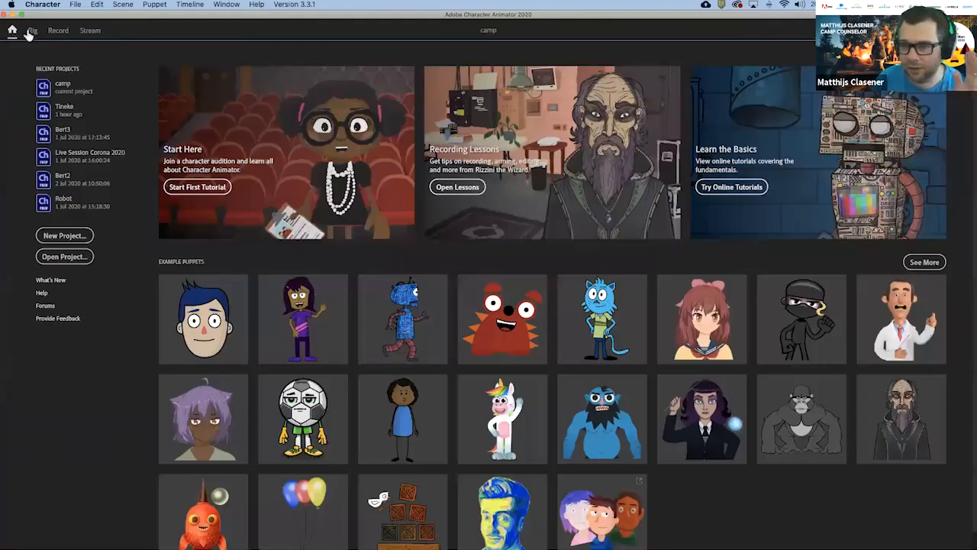
left_click(925, 263)
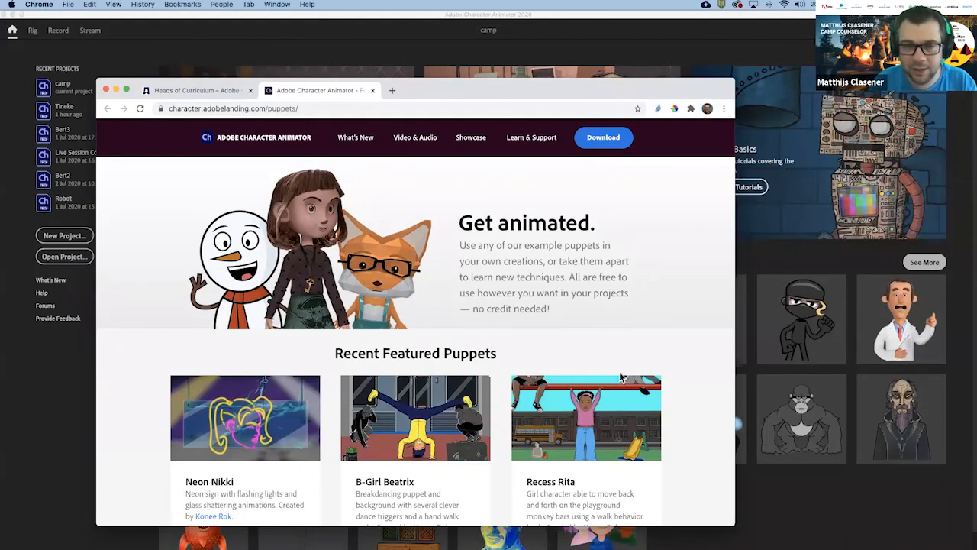
- Look through the free downloadable example puppets on the Adobe Character Animator puppets page, down to the end of the list
scroll(619, 371, "down", 4)
scroll(619, 375, "down", 6)
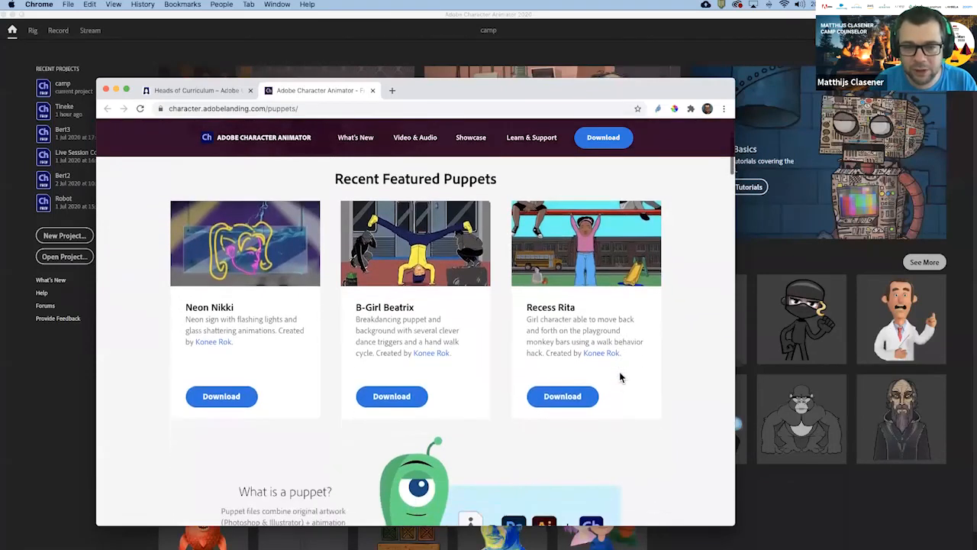
scroll(619, 376, "down", 8)
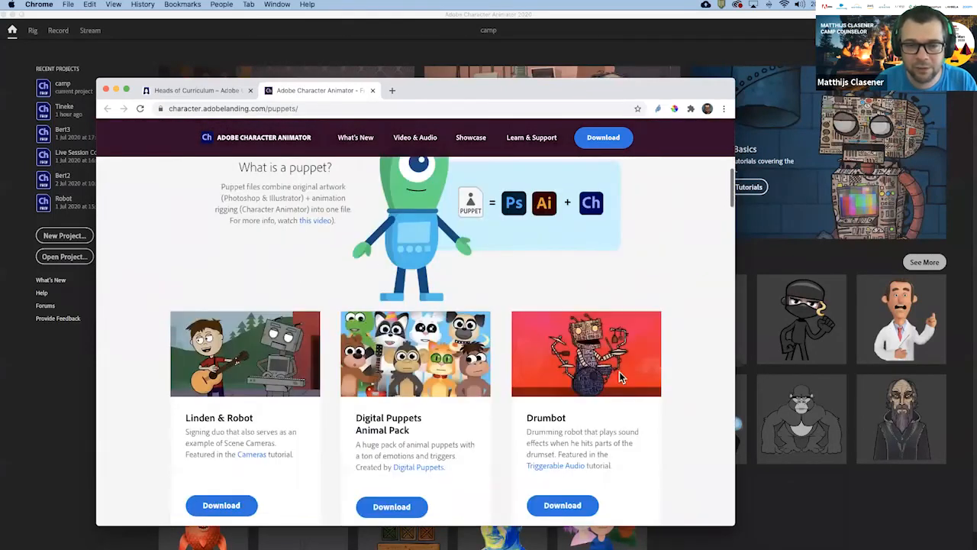
scroll(456, 371, "down", 2)
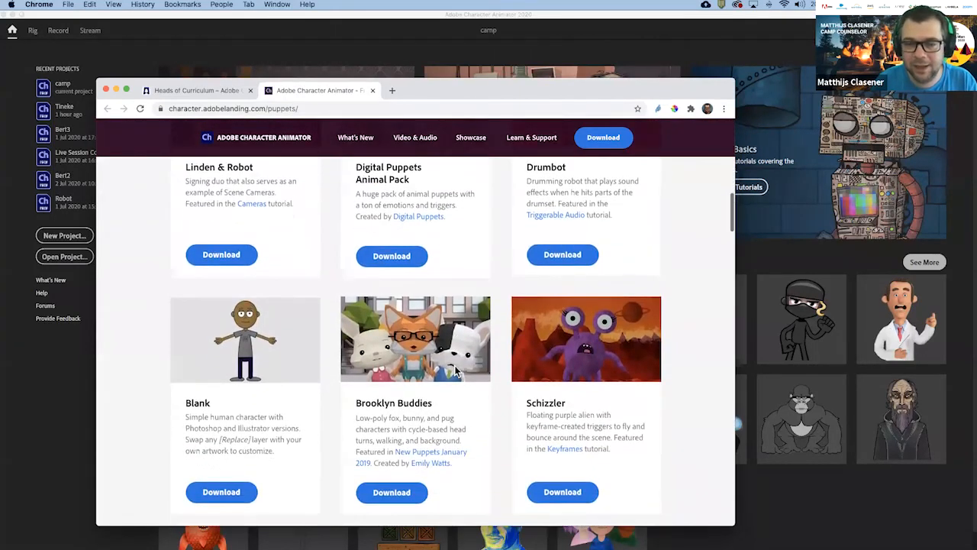
scroll(456, 371, "down", 13)
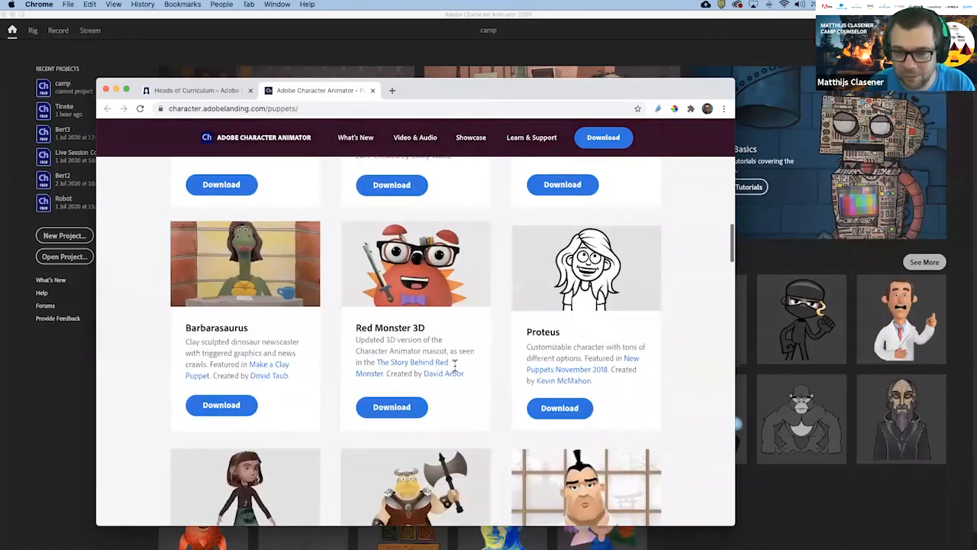
scroll(455, 365, "down", 11)
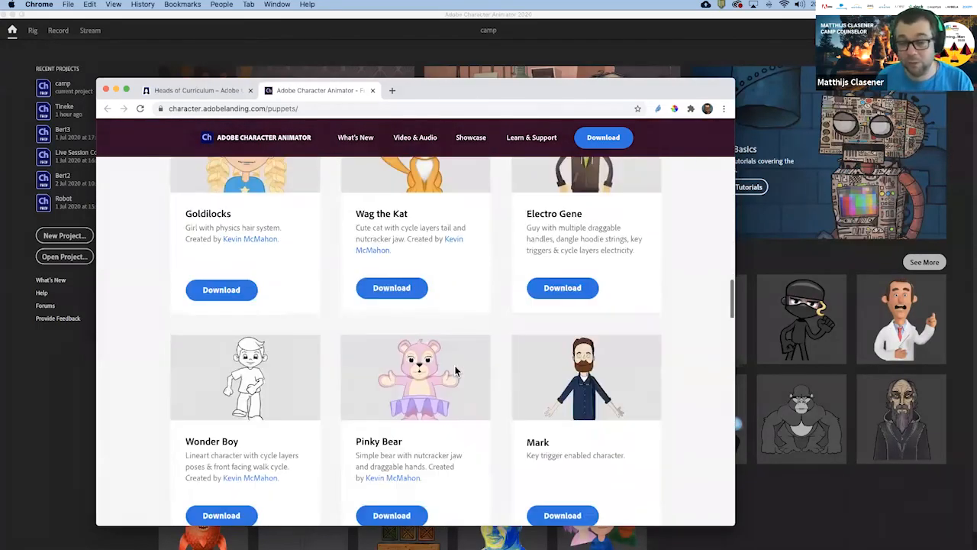
scroll(456, 371, "down", 4)
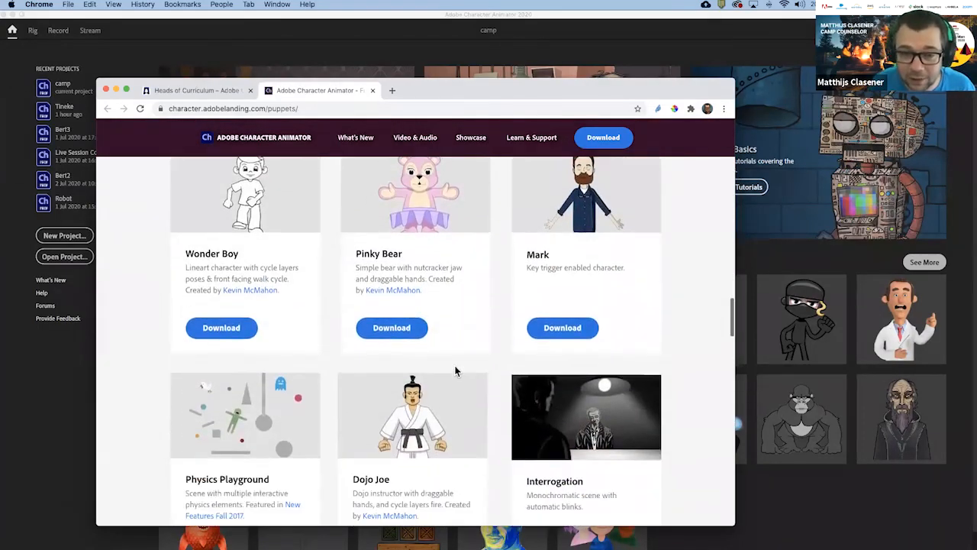
scroll(454, 365, "down", 12)
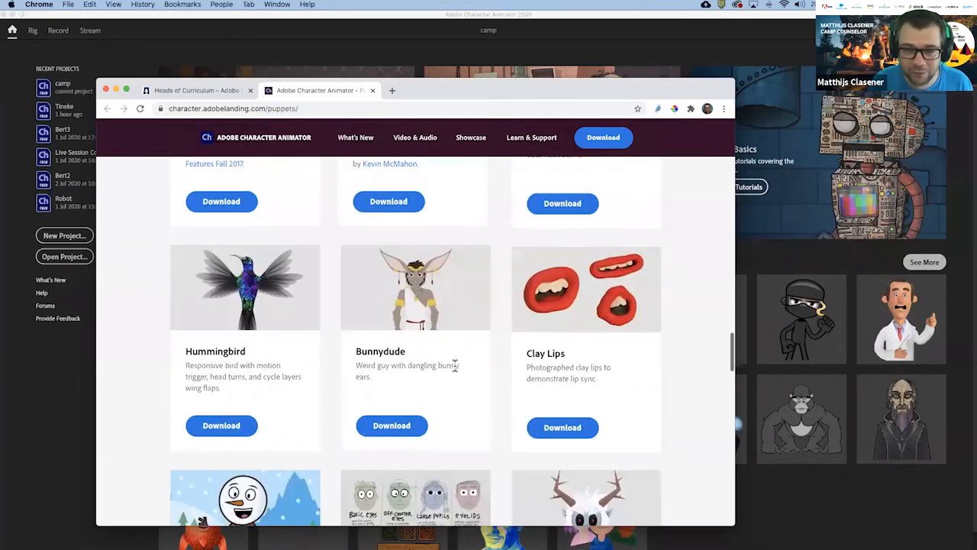
scroll(454, 365, "down", 7)
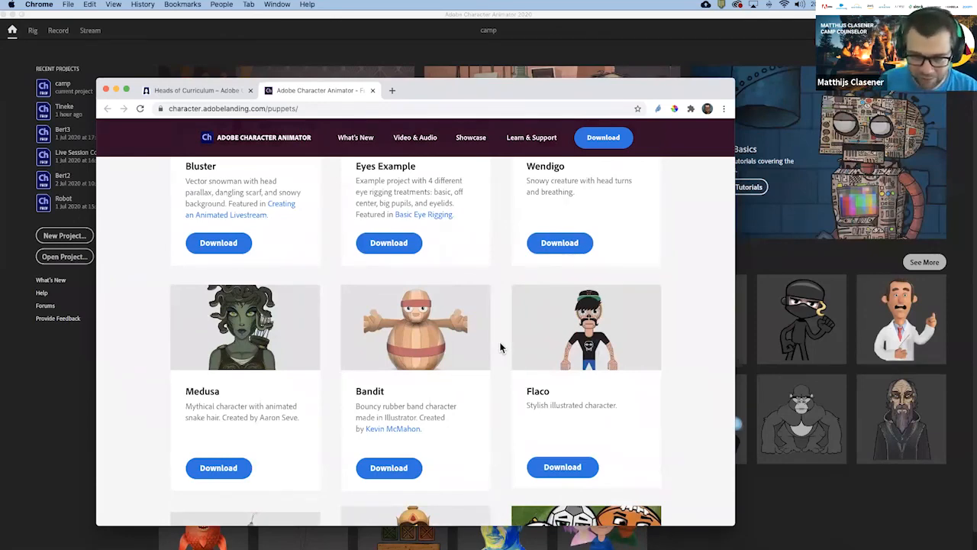
scroll(500, 348, "down", 12)
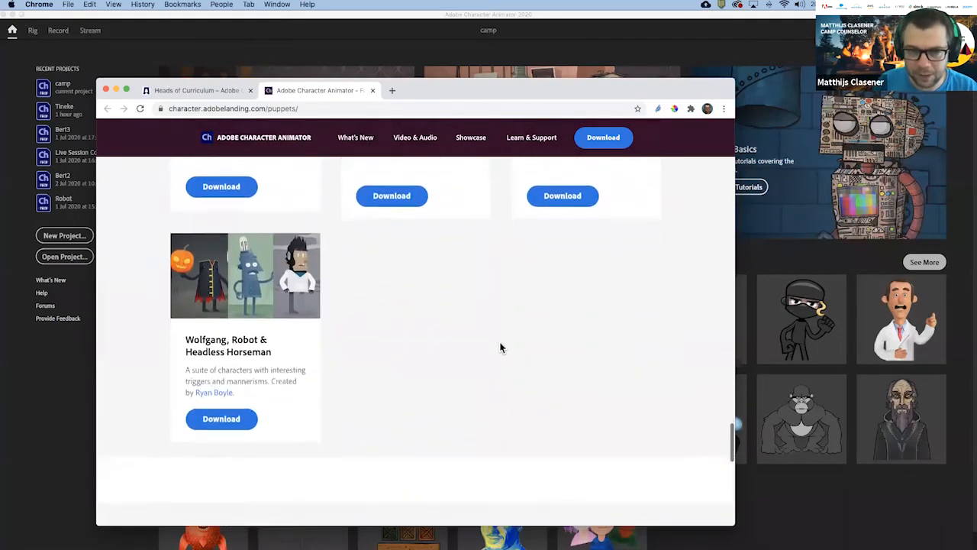